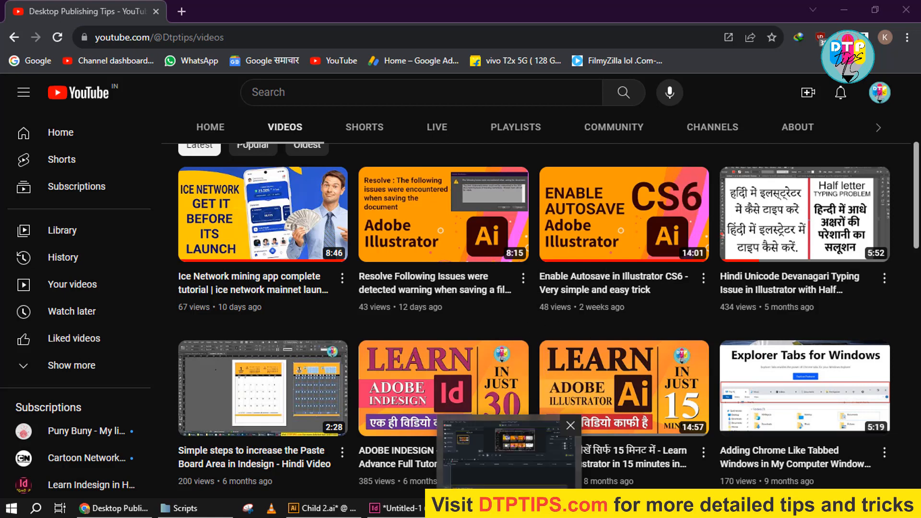
# Switch to Illustrator and draw a short vertical line at the top of the left spine guide, with the default fill and stroke
pyautogui.click(370, 491)
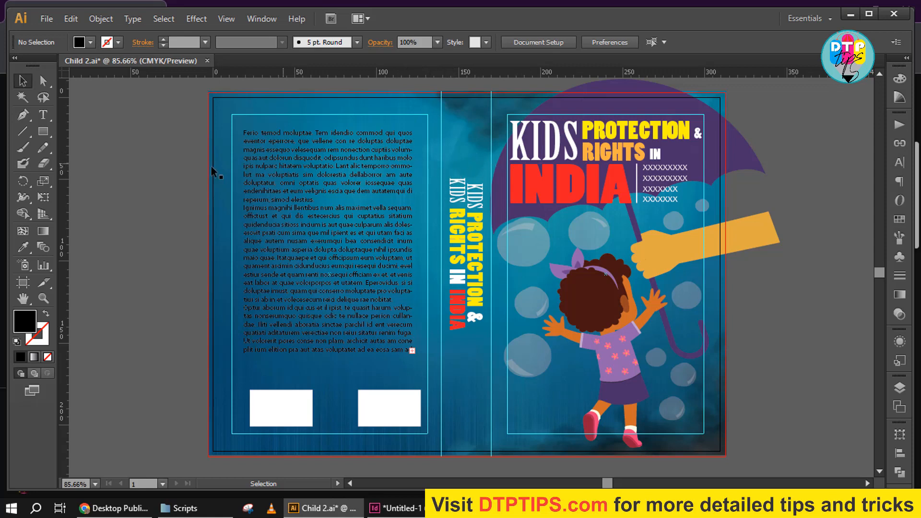
pyautogui.click(22, 131)
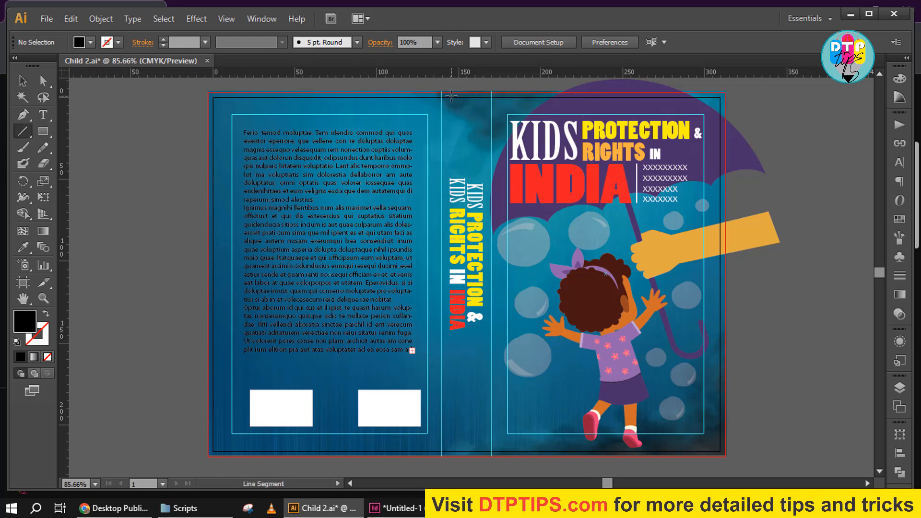
pyautogui.moveTo(440, 93); pyautogui.dragTo(451, 318)
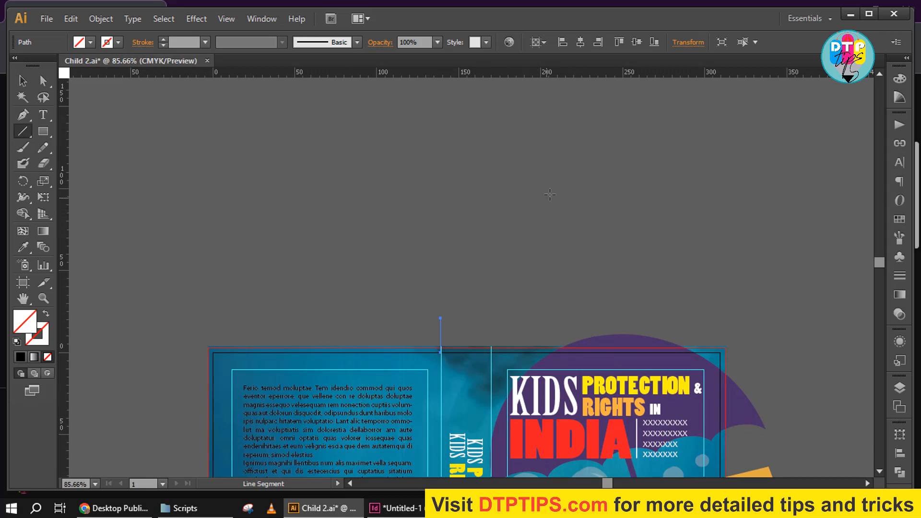
pyautogui.press('d')
pyautogui.press('c')
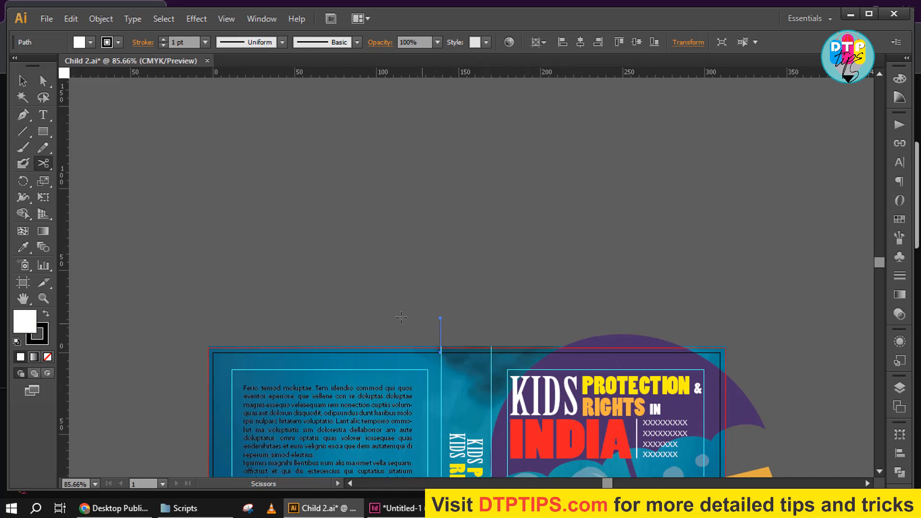
# Scale down the short vertical line above the left spine guide and deselect it
pyautogui.press('v')
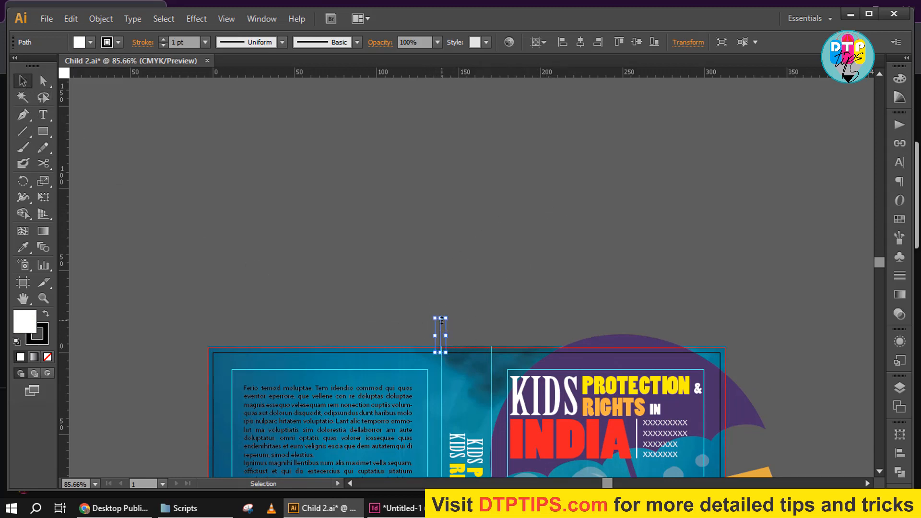
pyautogui.moveTo(440, 318); pyautogui.dragTo(453, 352)
pyautogui.click(470, 330)
pyautogui.moveTo(519, 313); pyautogui.dragTo(485, 231)
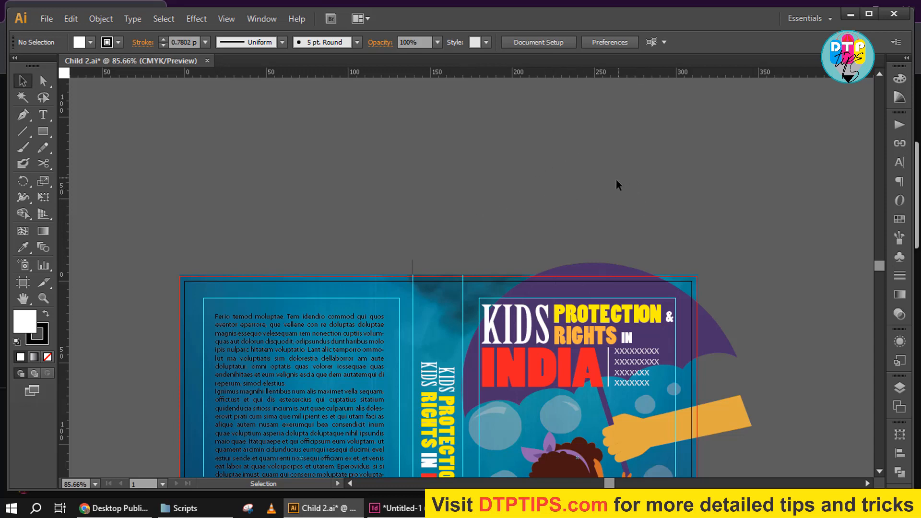
# Create a new Letter-size document with one artboard using the Print profile
pyautogui.click(46, 19)
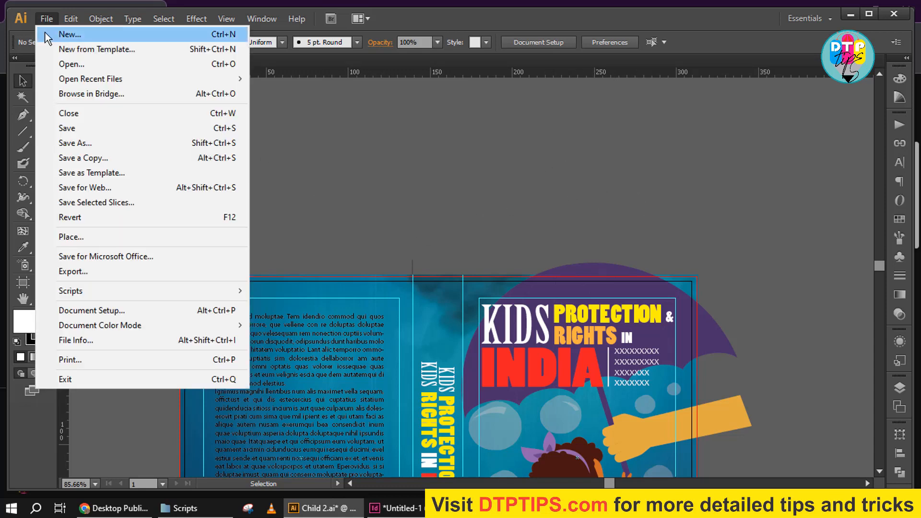
pyautogui.click(76, 37)
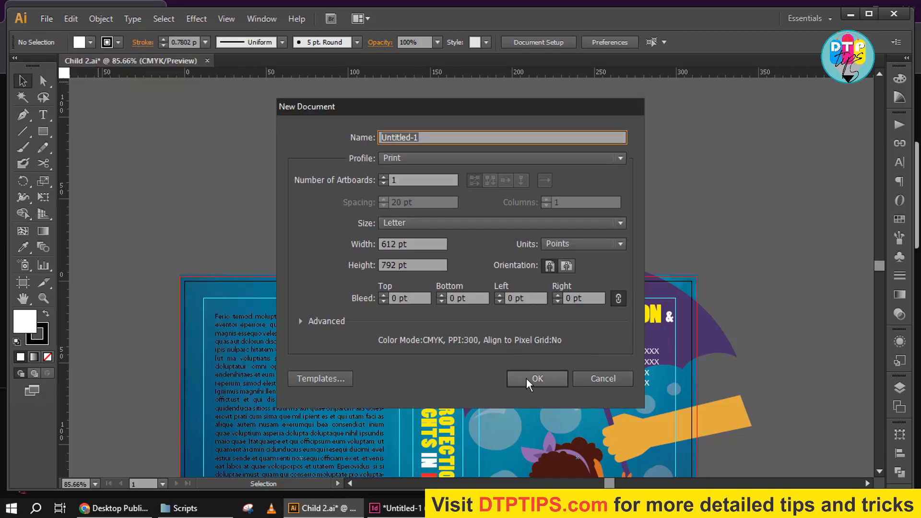
pyautogui.click(537, 379)
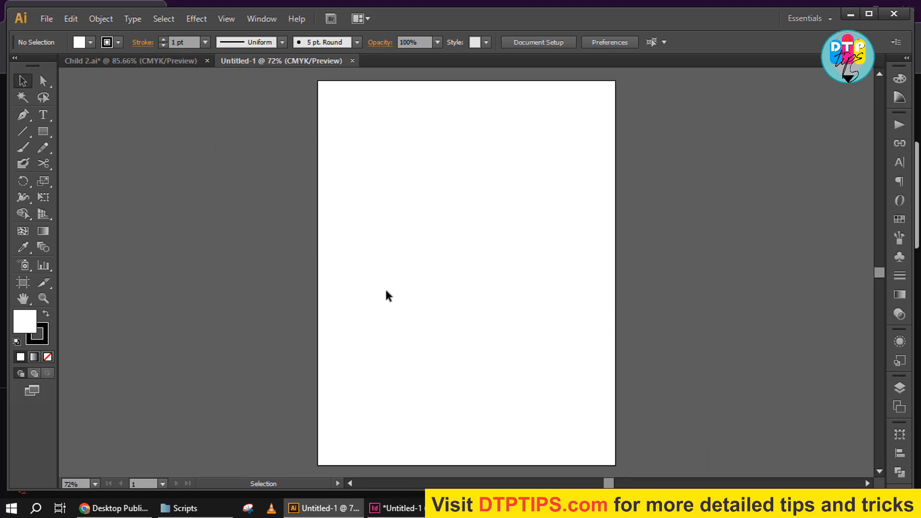
# Draw a wide rectangle in the upper half of the artboard and fill it with the red swatch
pyautogui.click(43, 131)
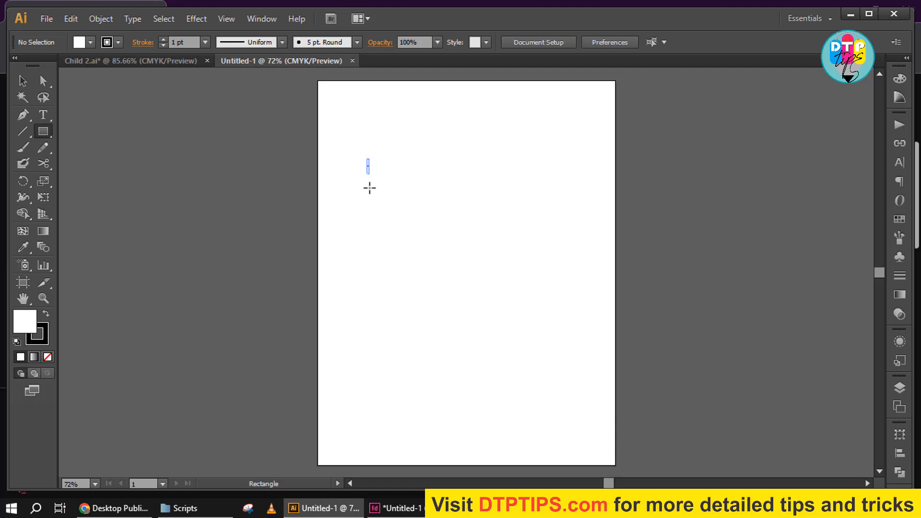
pyautogui.moveTo(369, 188); pyautogui.dragTo(548, 258)
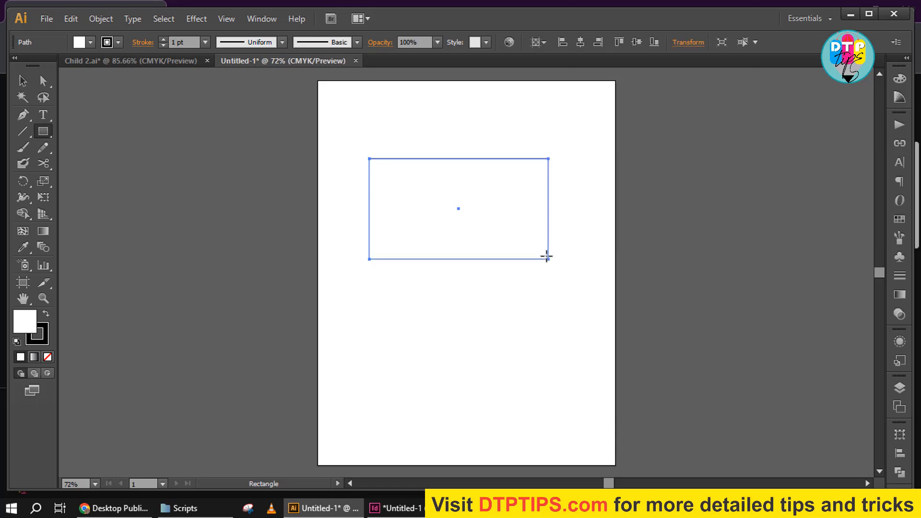
pyautogui.click(899, 219)
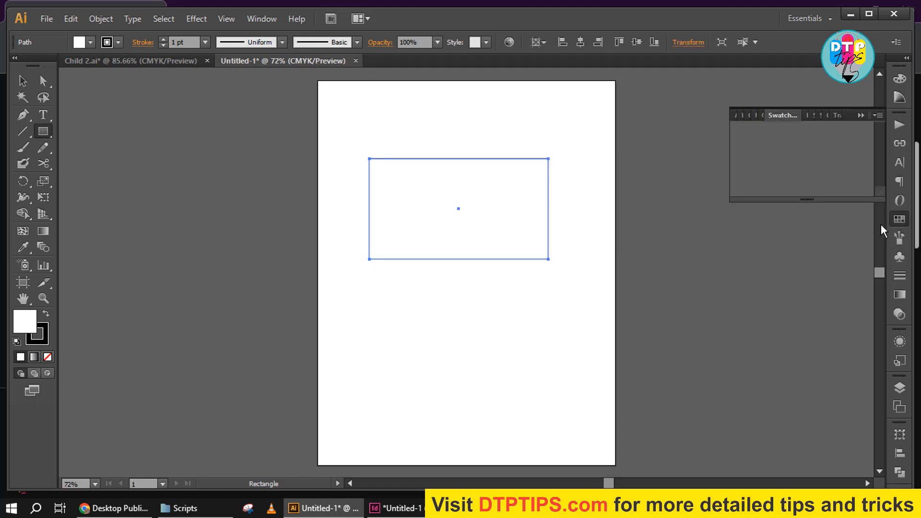
pyautogui.click(776, 129)
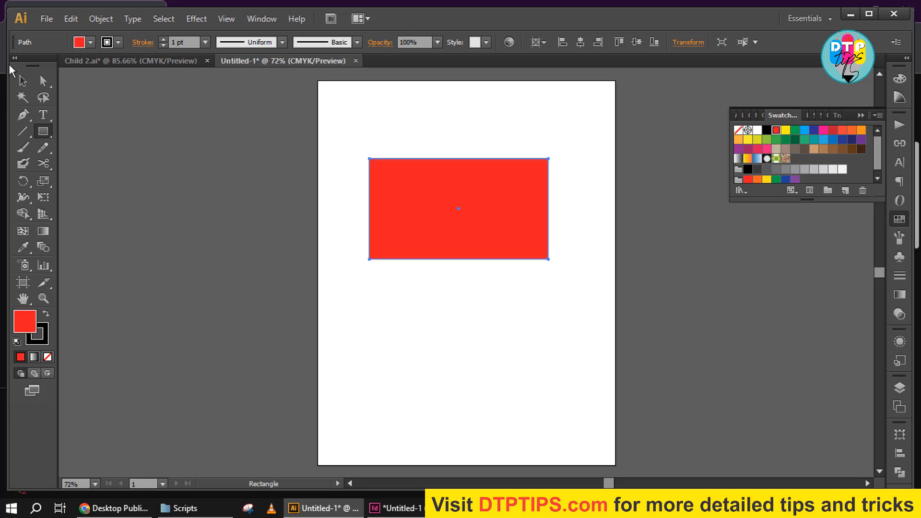
# Move the red rectangle slightly up and to the right on the artboard and deselect it
pyautogui.click(22, 81)
pyautogui.click(346, 216)
pyautogui.moveTo(422, 211); pyautogui.dragTo(434, 177)
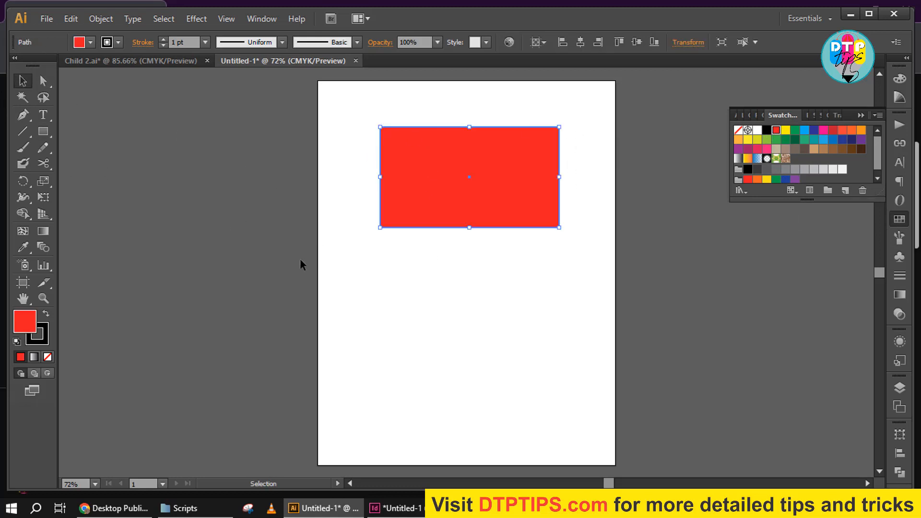
pyautogui.click(367, 272)
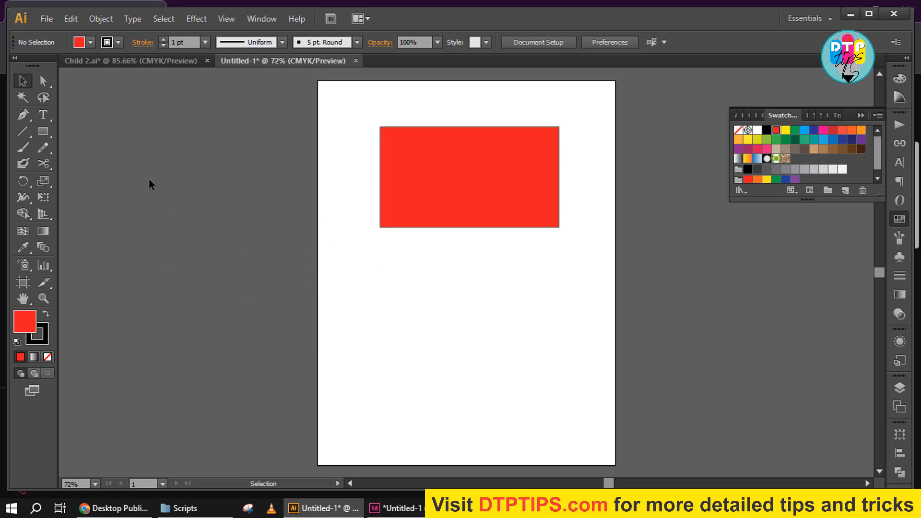
# Draw short horizontal and vertical crop-mark lines by hand around the four corners of the red rectangle
pyautogui.click(23, 131)
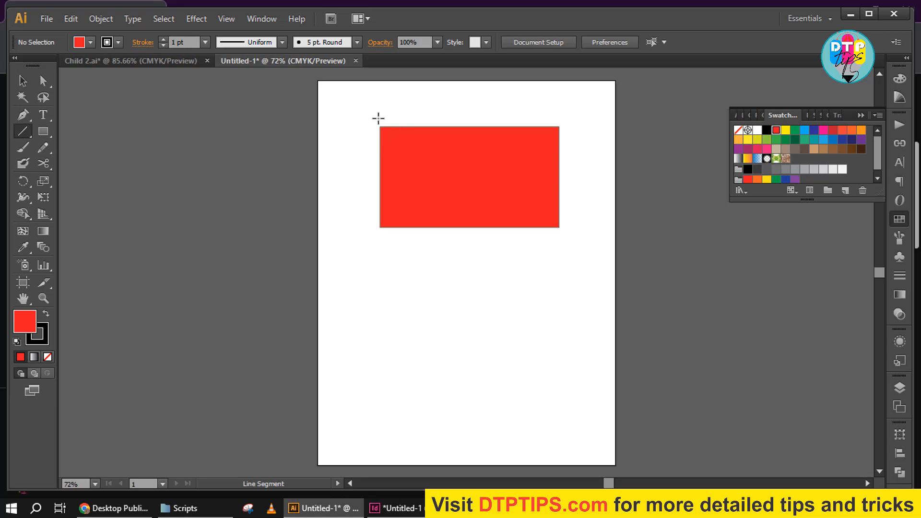
pyautogui.moveTo(377, 128); pyautogui.dragTo(357, 128)
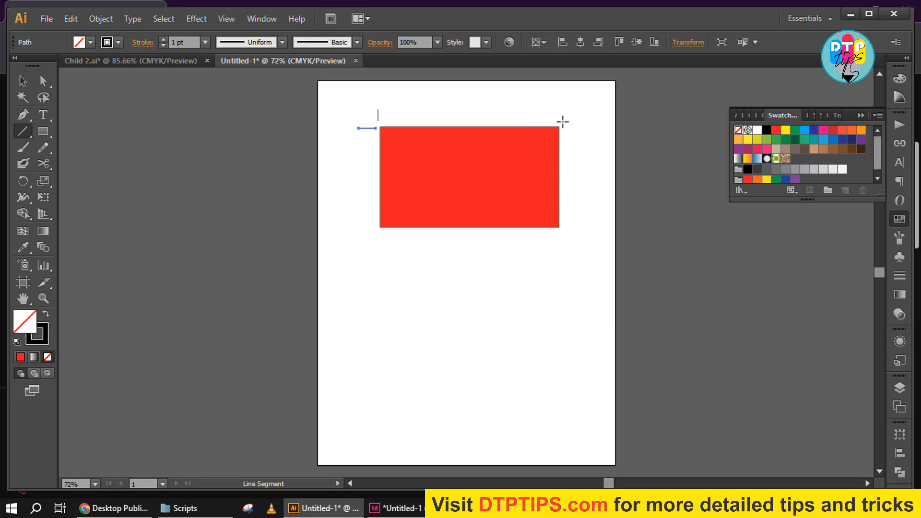
pyautogui.moveTo(559, 122)
pyautogui.mouseDown()
pyautogui.moveTo(560, 110)
pyautogui.moveTo(582, 133)
pyautogui.mouseUp()
pyautogui.moveTo(568, 218)
pyautogui.mouseDown()
pyautogui.moveTo(592, 218)
pyautogui.moveTo(556, 251)
pyautogui.mouseUp()
pyautogui.moveTo(378, 239)
pyautogui.mouseDown()
pyautogui.moveTo(378, 249)
pyautogui.moveTo(356, 228)
pyautogui.mouseUp()
# Undo all the hand-drawn crop-mark lines around the red rectangle
pyautogui.hotkey('ctrl', 'z')
pyautogui.hotkey('ctrl', 'z')
pyautogui.hotkey('ctrl', 'z')
pyautogui.hotkey('ctrl', 'z')
pyautogui.hotkey('ctrl', 'z')
pyautogui.hotkey('ctrl', 'z')
pyautogui.hotkey('ctrl', 'z')
pyautogui.hotkey('ctrl', 'z')
pyautogui.hotkey('ctrl', 'z')
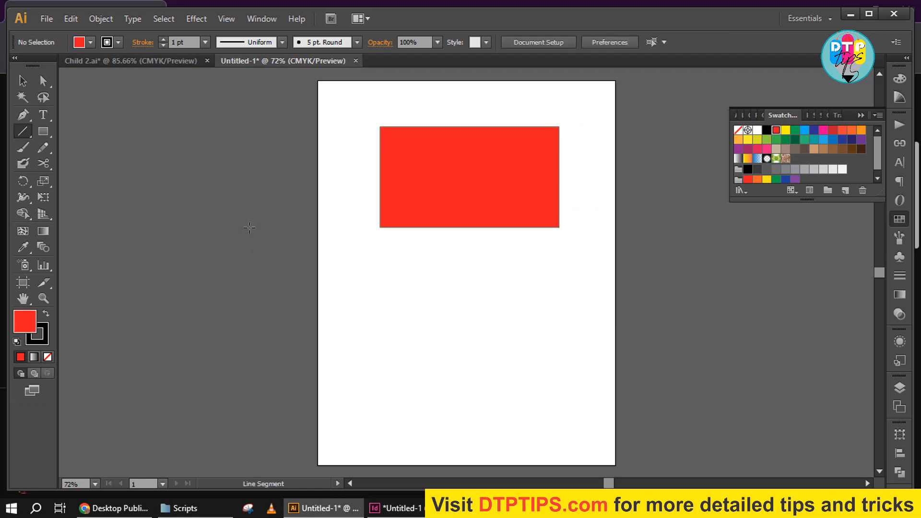
# Select the red rectangle and run the script MakeCropMarksAI.jsx from the Scripts folder on drive D
pyautogui.click(23, 80)
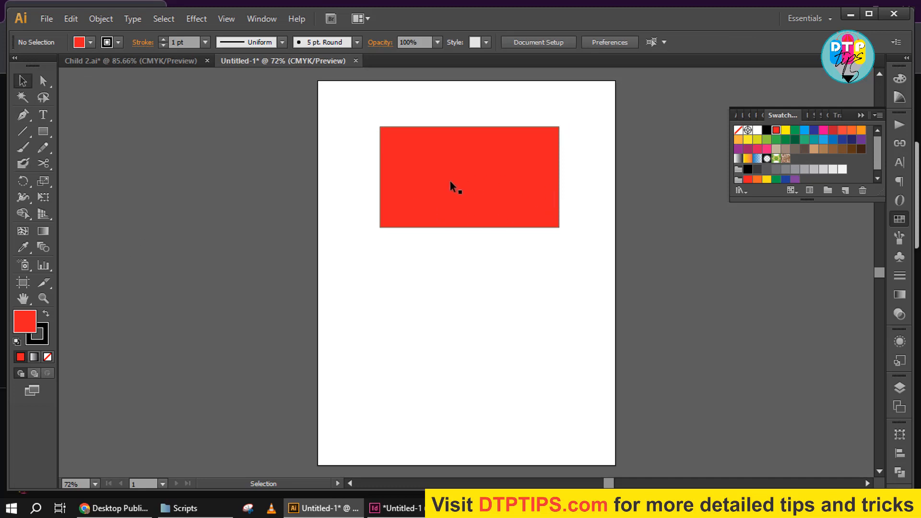
pyautogui.click(437, 173)
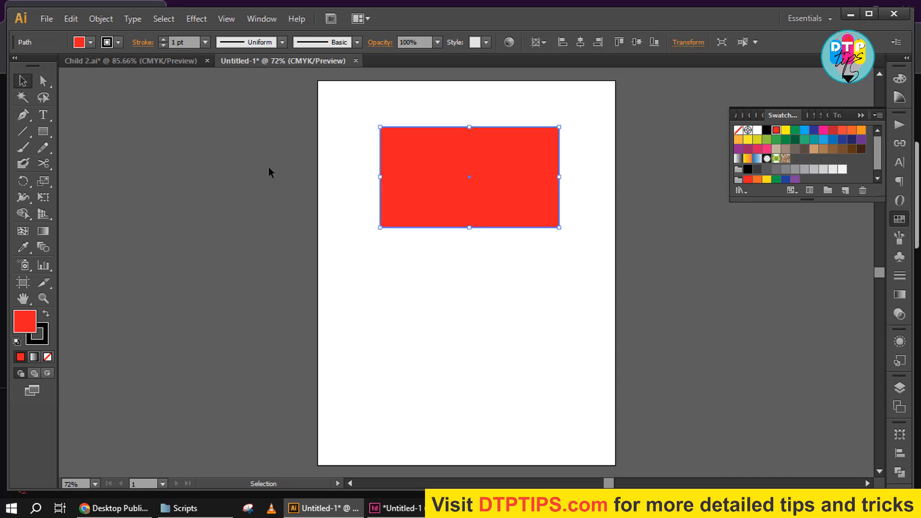
pyautogui.click(45, 22)
pyautogui.moveTo(77, 292)
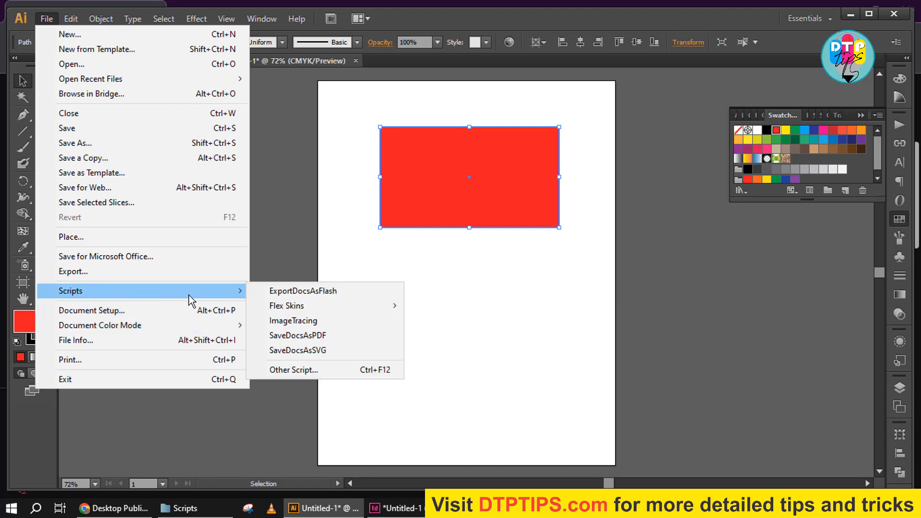
pyautogui.click(298, 370)
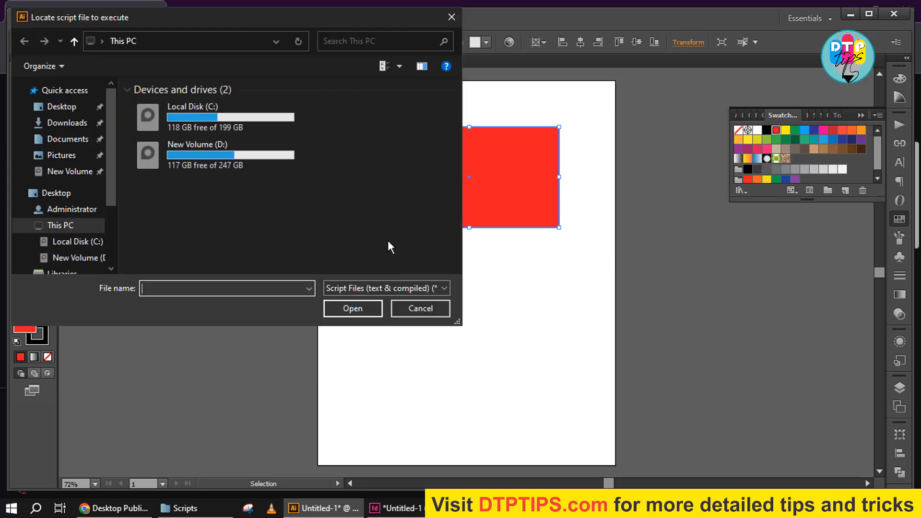
pyautogui.doubleClick(194, 157)
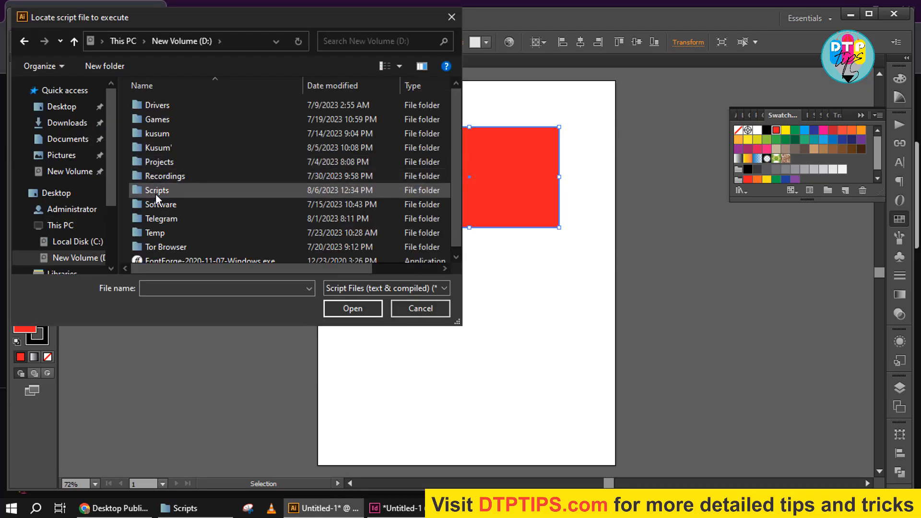
pyautogui.doubleClick(155, 191)
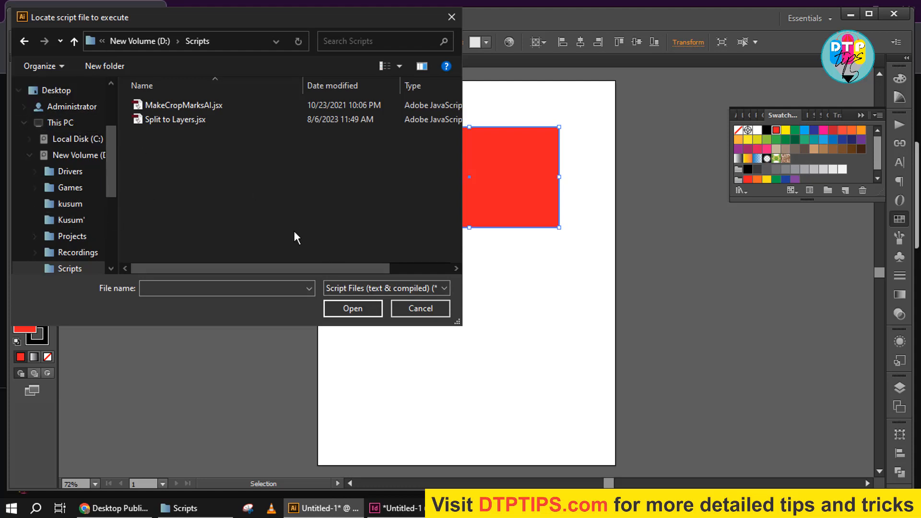
pyautogui.doubleClick(173, 105)
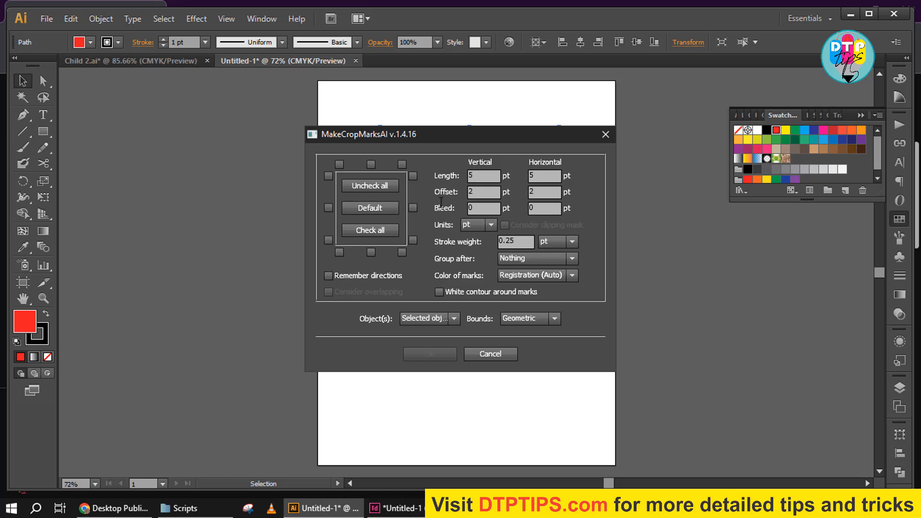
# Generate crop marks at all four corners of the rectangle with 3 pt vertical and horizontal offsets
pyautogui.click(328, 176)
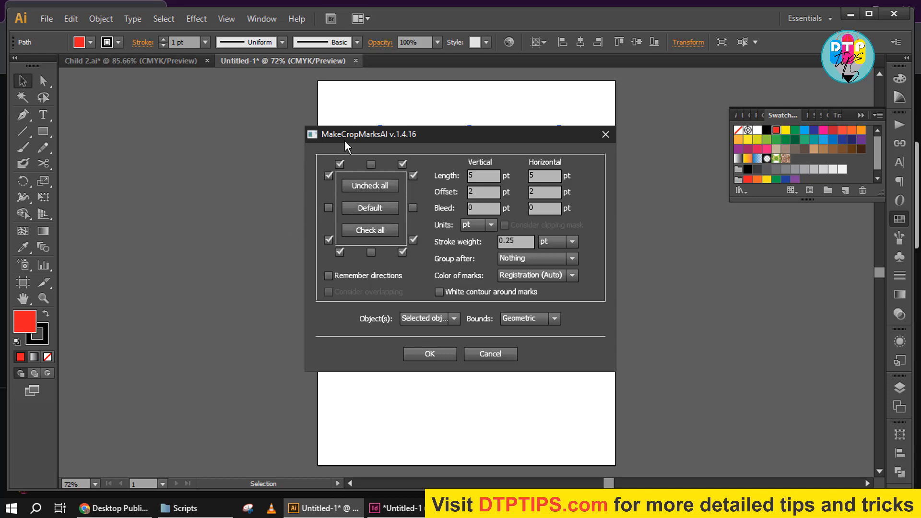
pyautogui.moveTo(504, 133); pyautogui.dragTo(260, 143)
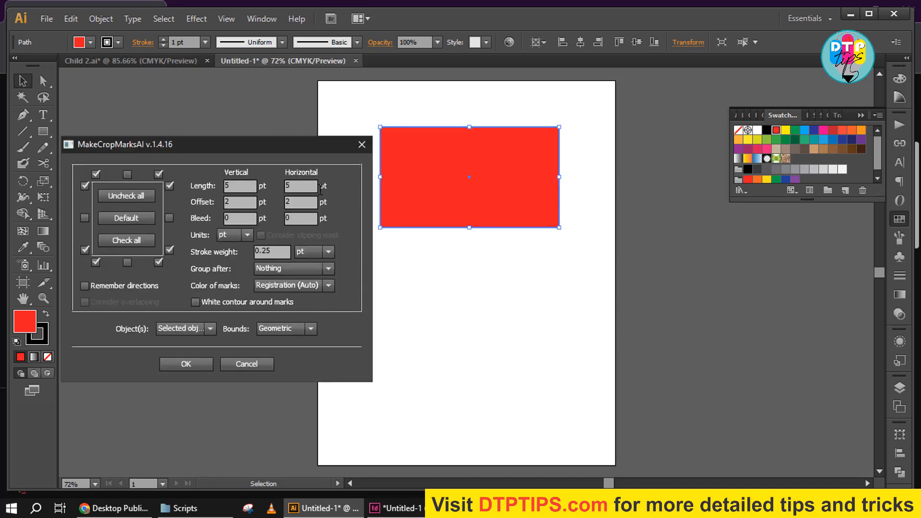
pyautogui.click(238, 202)
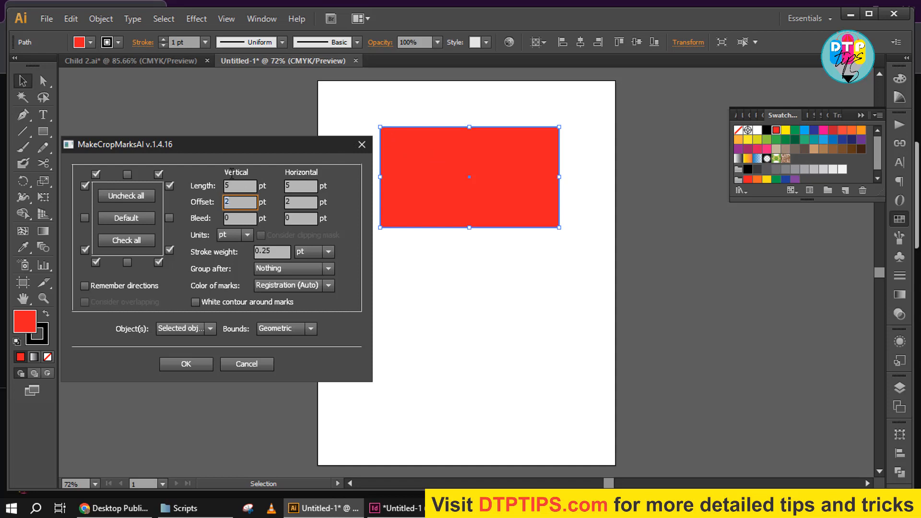
pyautogui.press('BackSpace')
pyautogui.write('10')
pyautogui.click(300, 202)
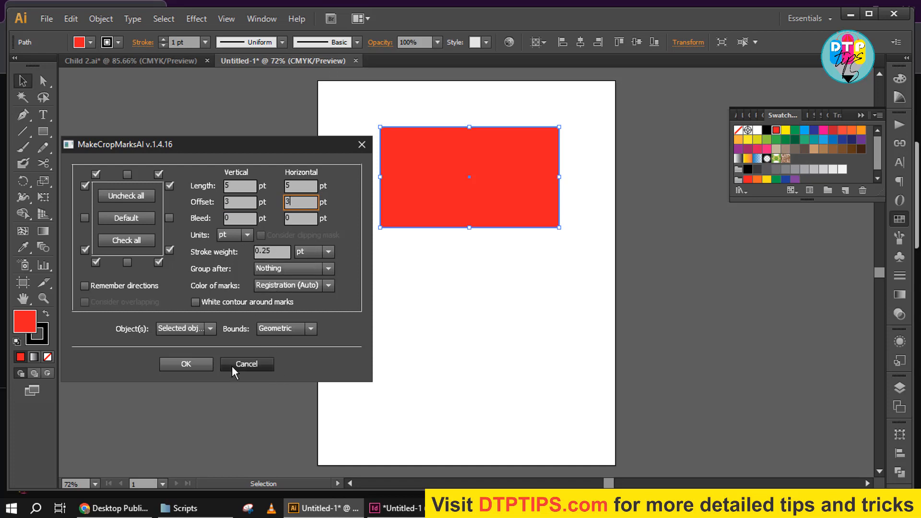
pyautogui.click(186, 366)
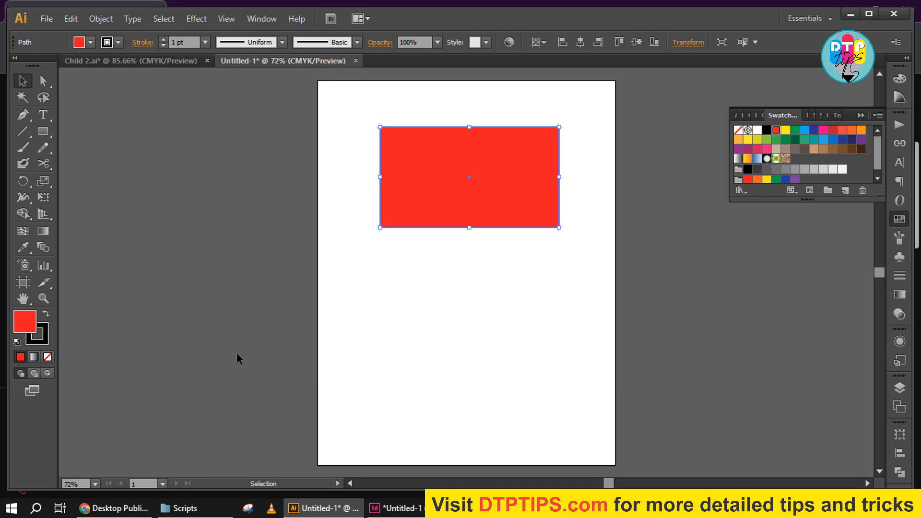
# Examine the generated crop marks at the rectangle's corners up close and reselect the rectangle
pyautogui.press('z')
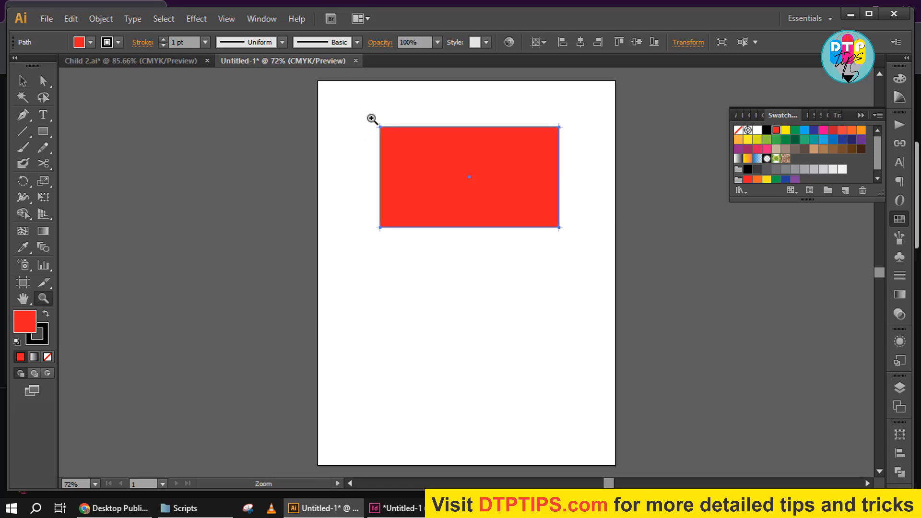
pyautogui.moveTo(372, 119); pyautogui.dragTo(408, 144)
pyautogui.press('space')
pyautogui.moveTo(634, 305); pyautogui.dragTo(169, 369)
pyautogui.press('v')
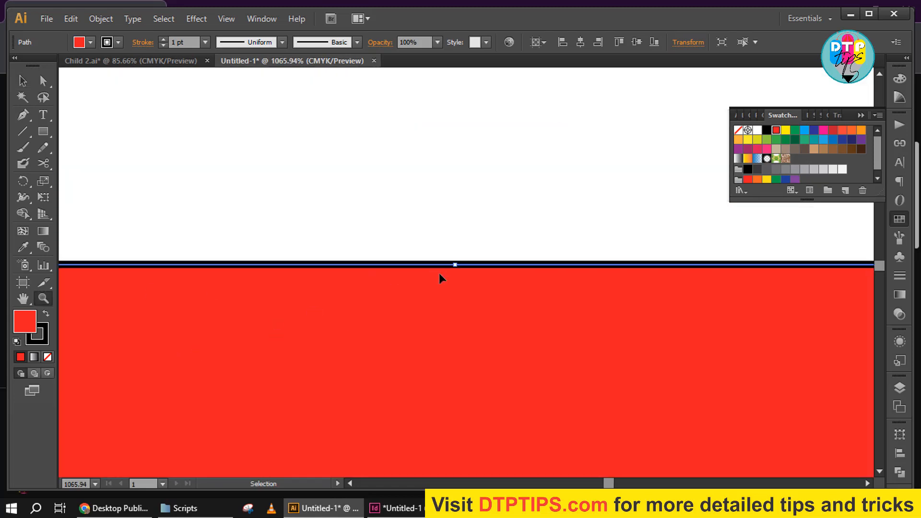
pyautogui.hotkey('ctrl', '0')
pyautogui.press('z')
pyautogui.moveTo(601, 114); pyautogui.dragTo(288, 278)
pyautogui.click(22, 80)
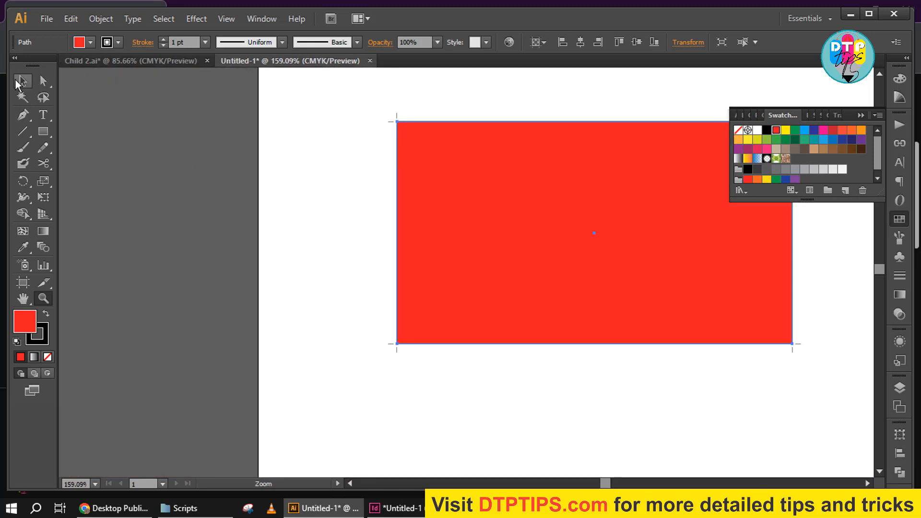
pyautogui.click(267, 233)
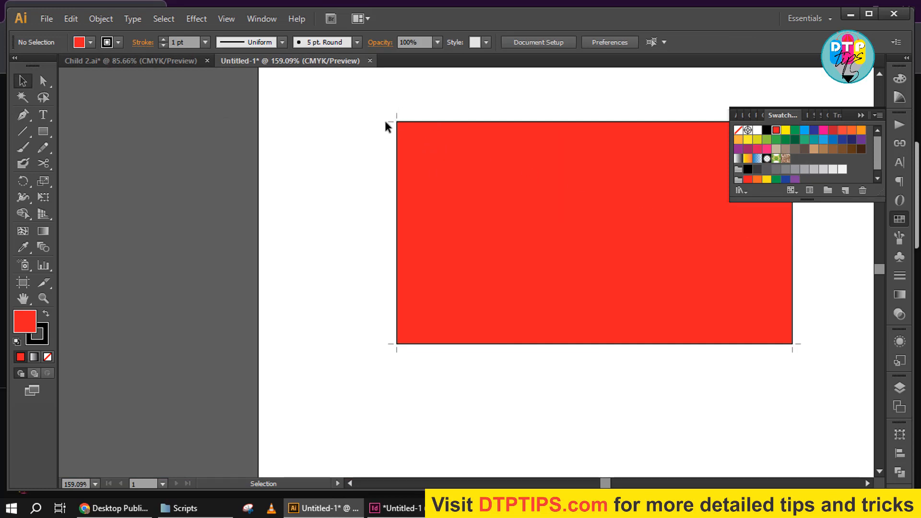
pyautogui.click(407, 221)
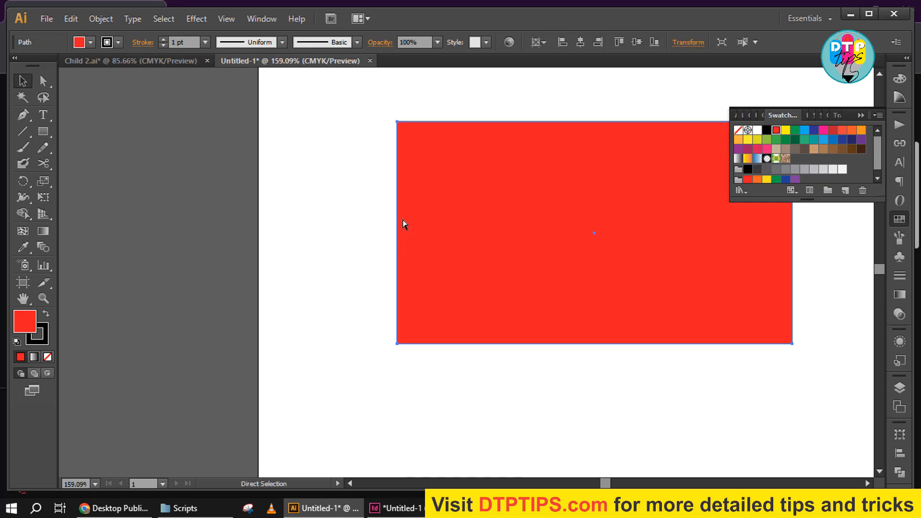
# Run MakeCropMarksAI.jsx from the Scripts folder on drive D and enable horizontal marks at all four corners and vertical marks at the top corners
pyautogui.click(47, 18)
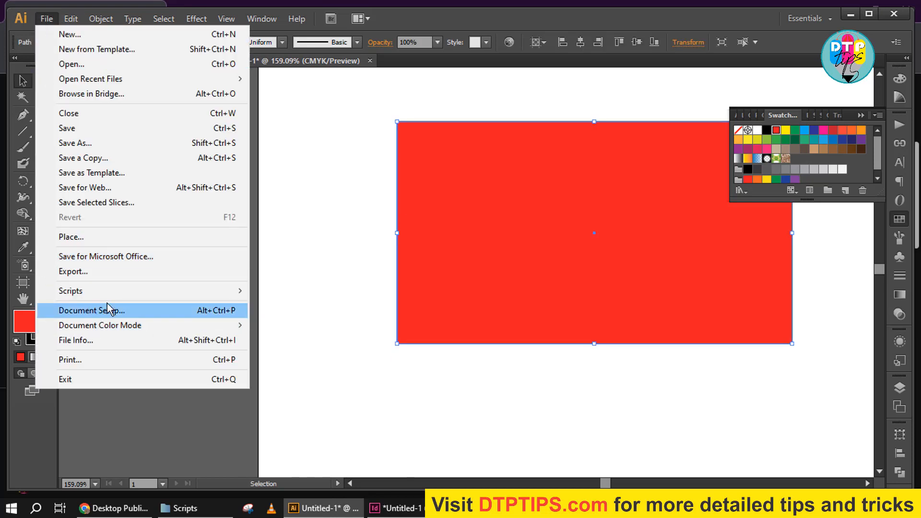
pyautogui.moveTo(212, 292)
pyautogui.click(316, 375)
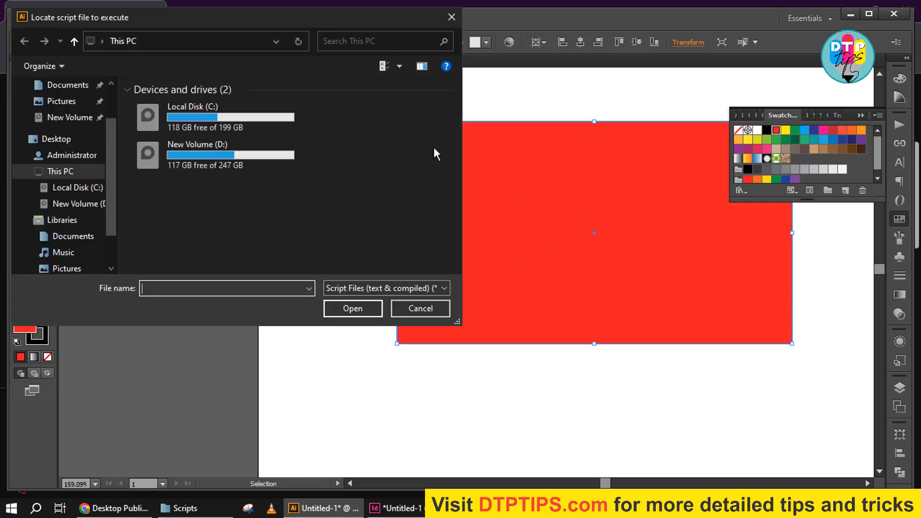
pyautogui.doubleClick(234, 168)
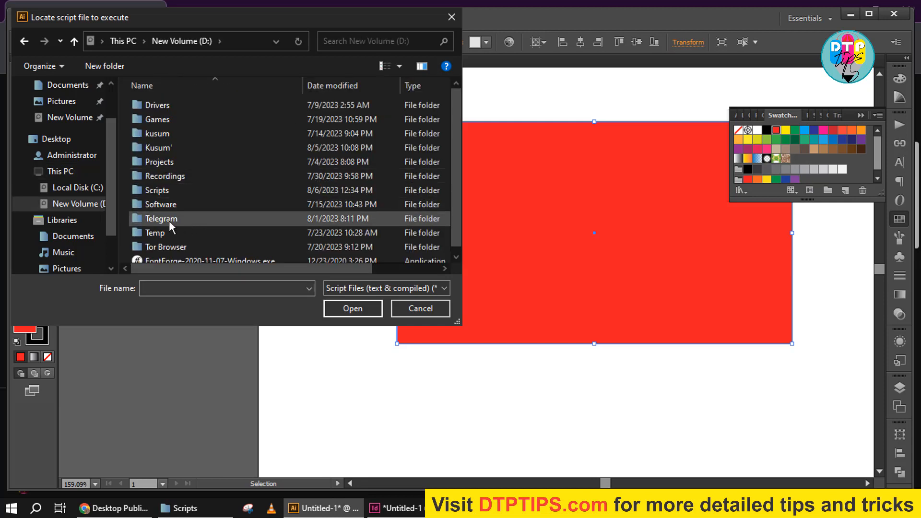
pyautogui.doubleClick(160, 188)
pyautogui.click(178, 105)
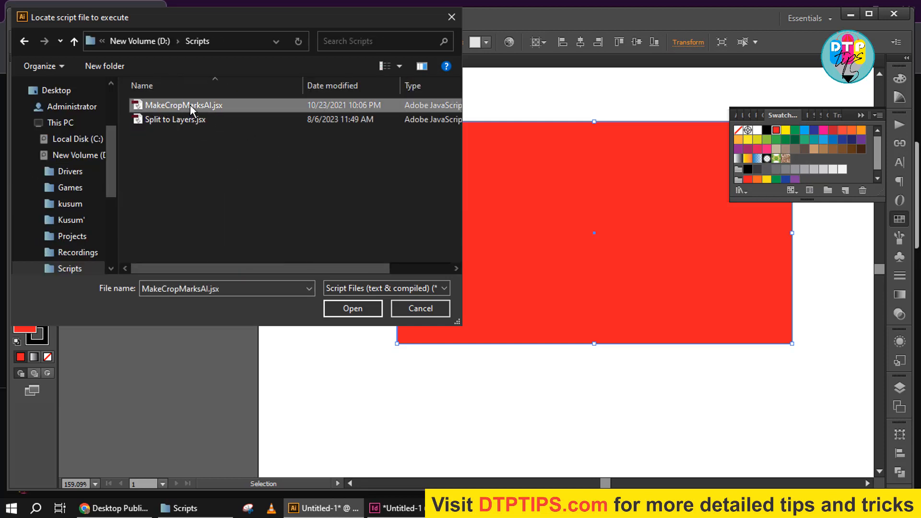
pyautogui.click(354, 309)
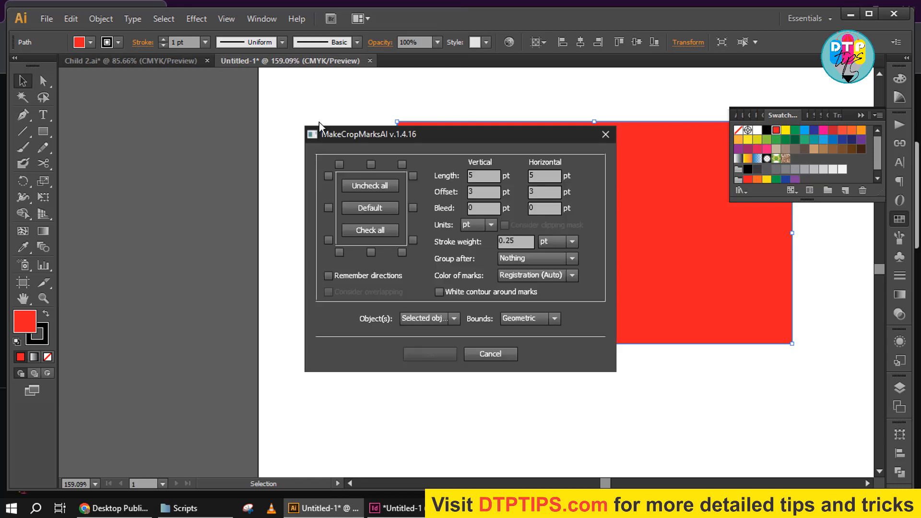
pyautogui.click(329, 175)
pyautogui.click(339, 164)
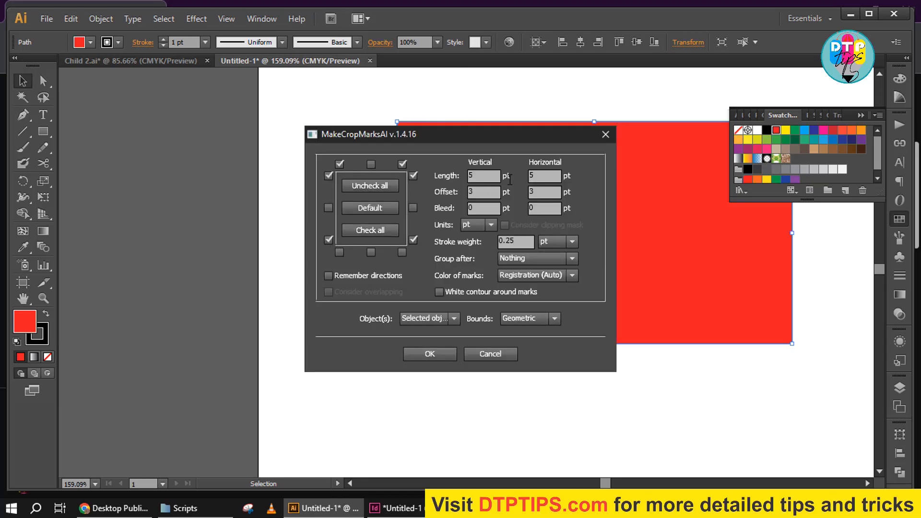
# Try to enter a different vertical length for the crop marks in points
pyautogui.moveTo(484, 179); pyautogui.dragTo(420, 179)
pyautogui.write('15')
pyautogui.moveTo(486, 174); pyautogui.dragTo(433, 169)
pyautogui.write('1')
pyautogui.press('BackSpace')
pyautogui.write('50')
pyautogui.press('BackSpace')
pyautogui.press('BackSpace')
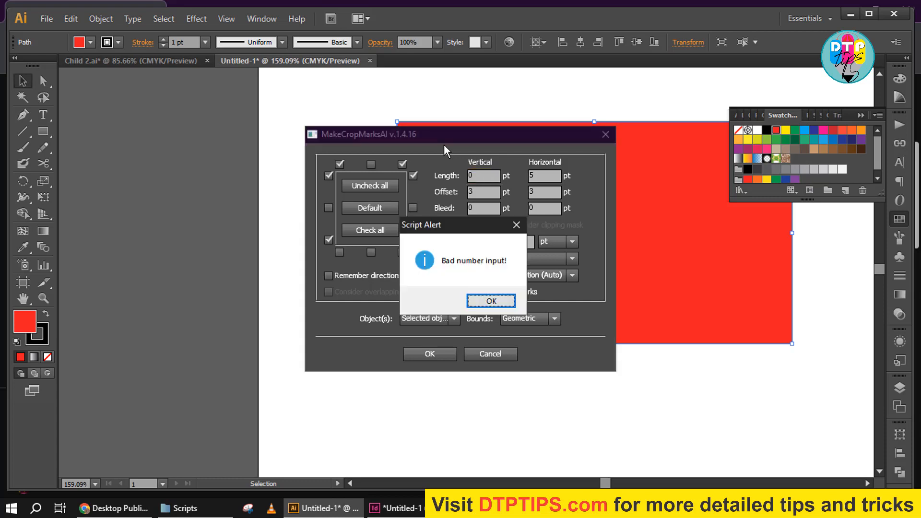
pyautogui.click(481, 299)
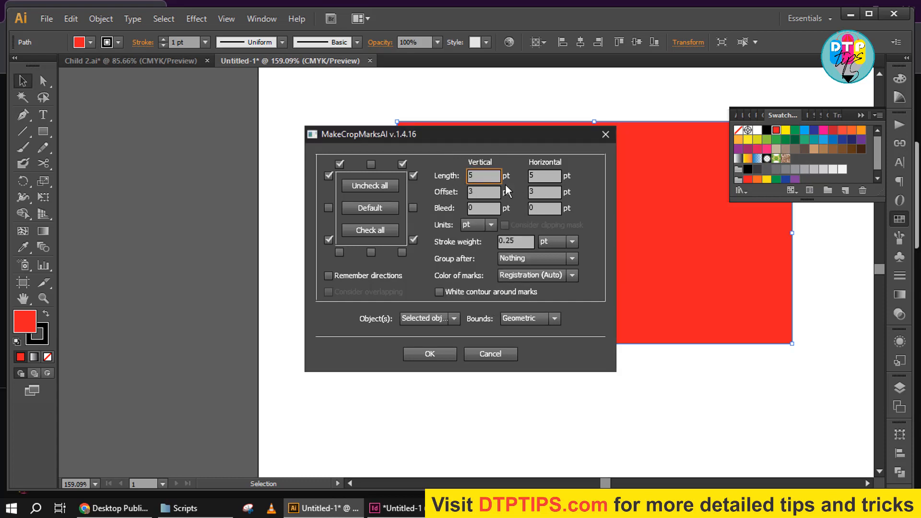
# Switch the measurement units and the stroke weight unit to mm and generate the crop marks around the red rectangle
pyautogui.click(571, 241)
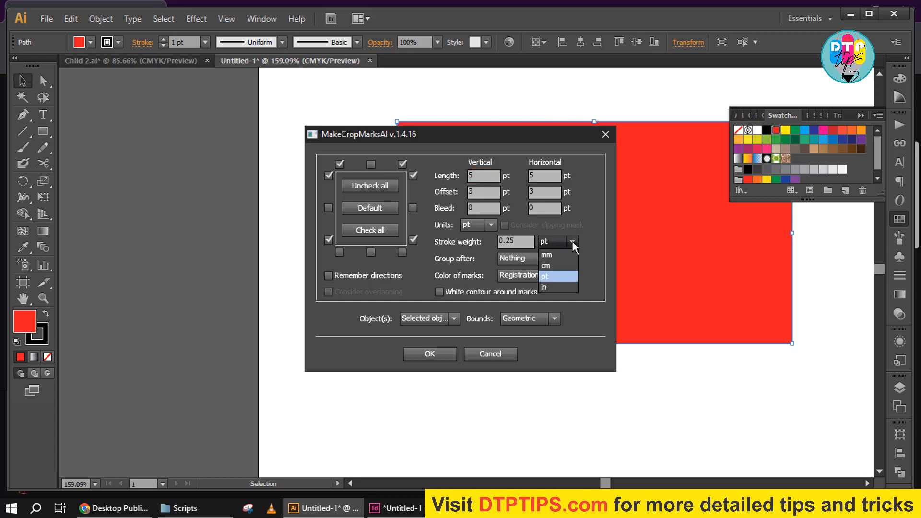
pyautogui.click(552, 256)
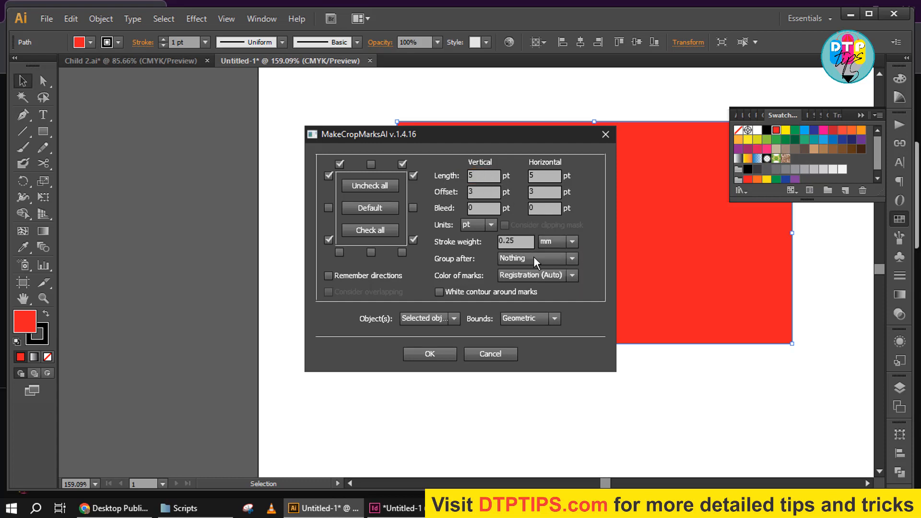
pyautogui.click(489, 226)
pyautogui.click(474, 239)
pyautogui.click(482, 177)
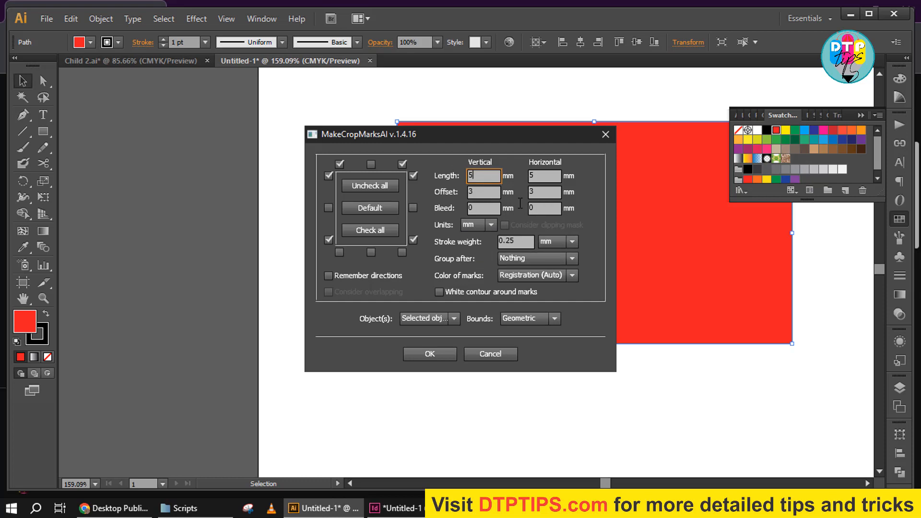
pyautogui.click(506, 240)
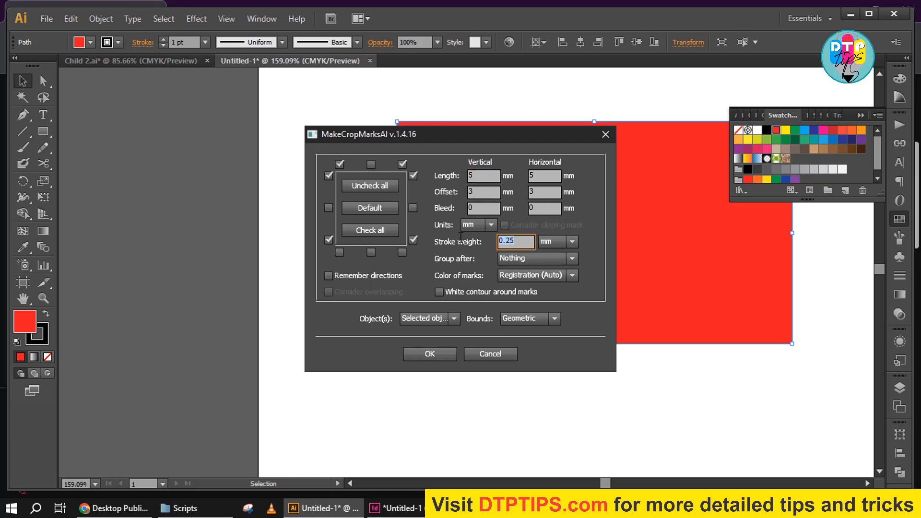
pyautogui.write('.')
pyautogui.click(426, 358)
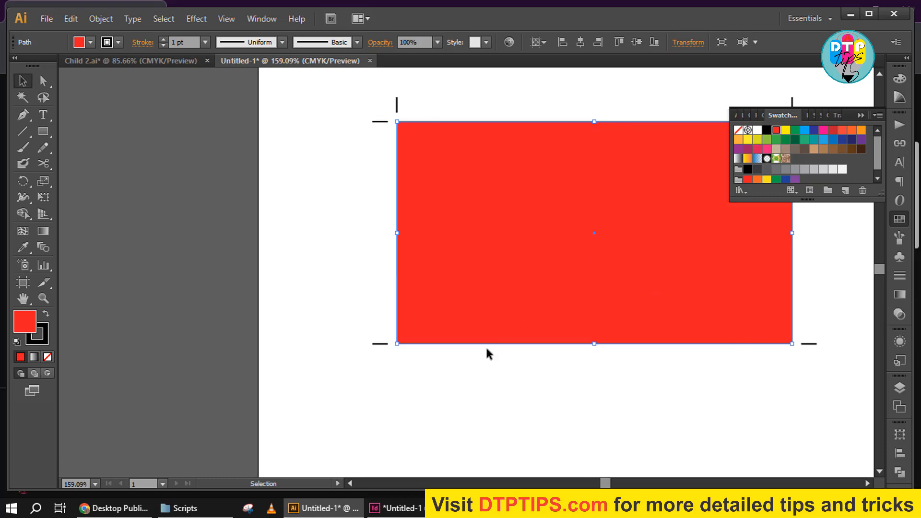
pyautogui.moveTo(643, 289); pyautogui.dragTo(417, 276)
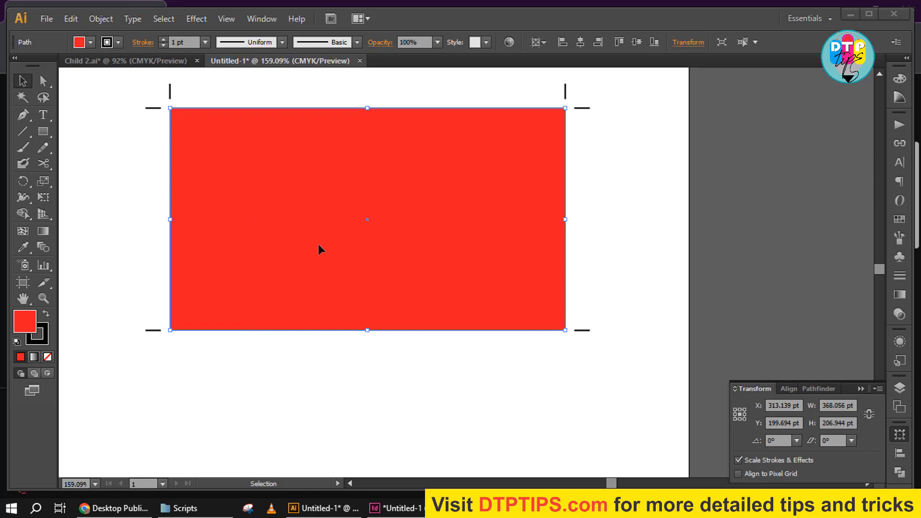
# Switch to the Child 2.ai book cover document and draw a rectangle about 40 by 68 mm on the pasteboard beside the back cover
pyautogui.click(132, 60)
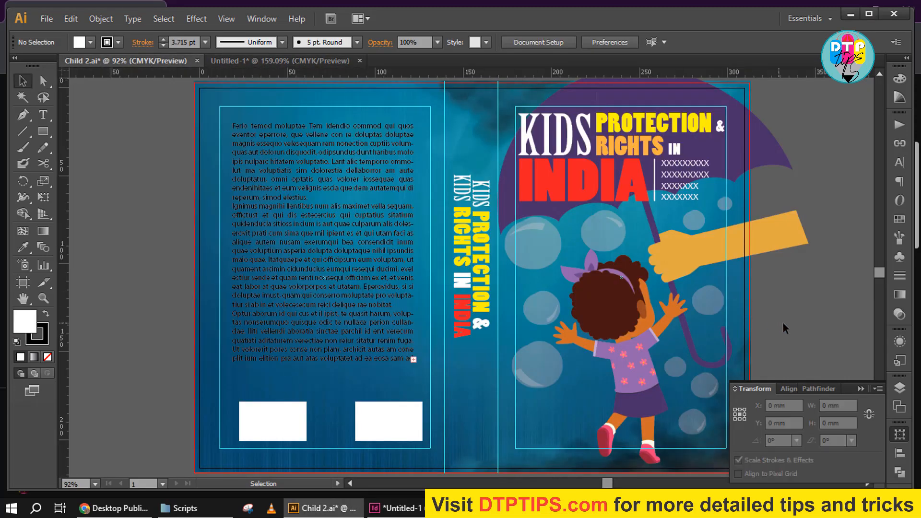
pyautogui.click(862, 388)
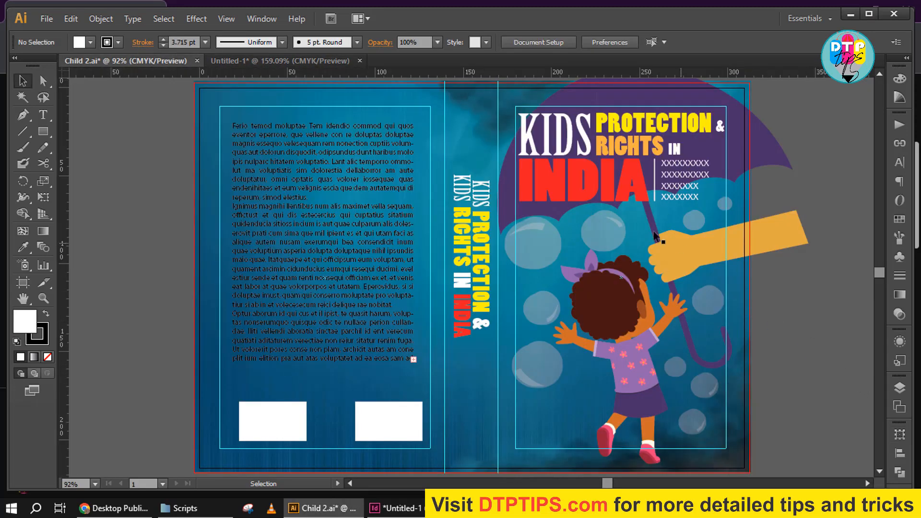
pyautogui.click(43, 131)
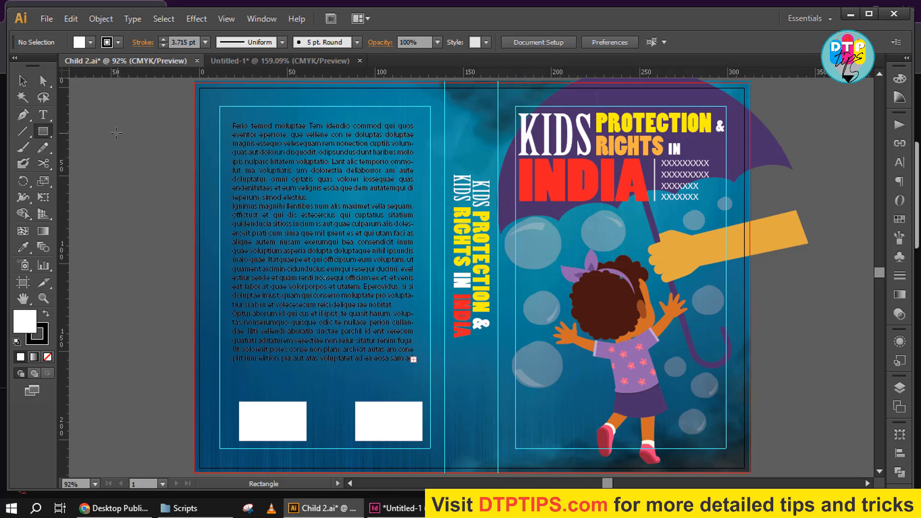
pyautogui.moveTo(99, 104)
pyautogui.mouseDown()
pyautogui.moveTo(118, 157)
pyautogui.moveTo(169, 224)
pyautogui.mouseUp()
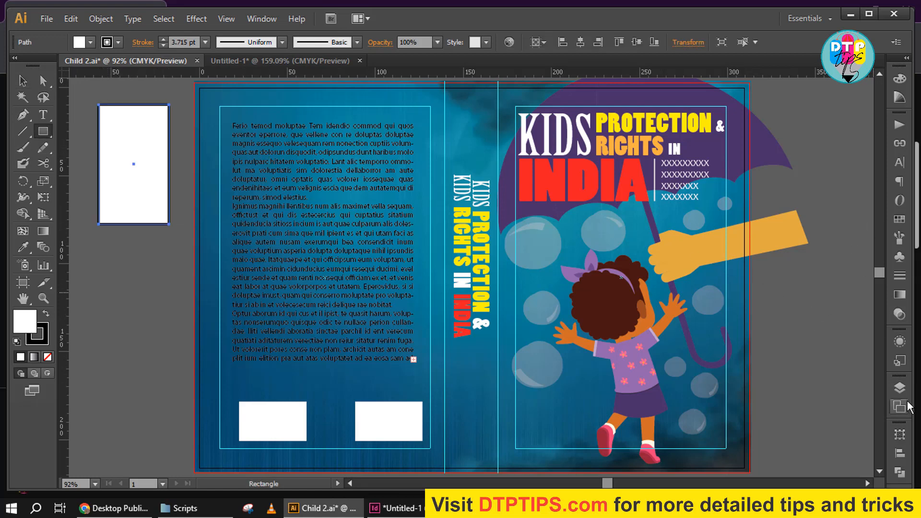
# Resize the new rectangle to 5.5 in wide and 8.5 in high
pyautogui.click(907, 438)
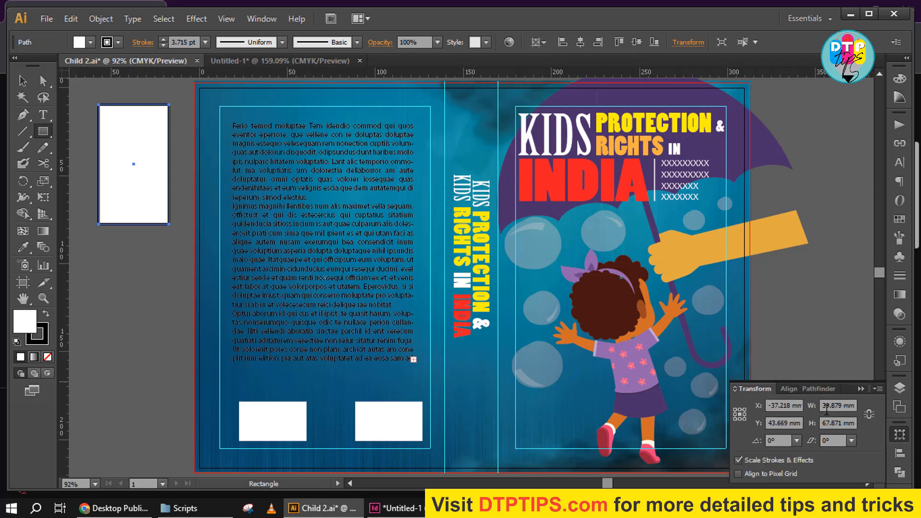
pyautogui.click(833, 408)
pyautogui.hotkey('ctrl', 'a')
pyautogui.write('5.')
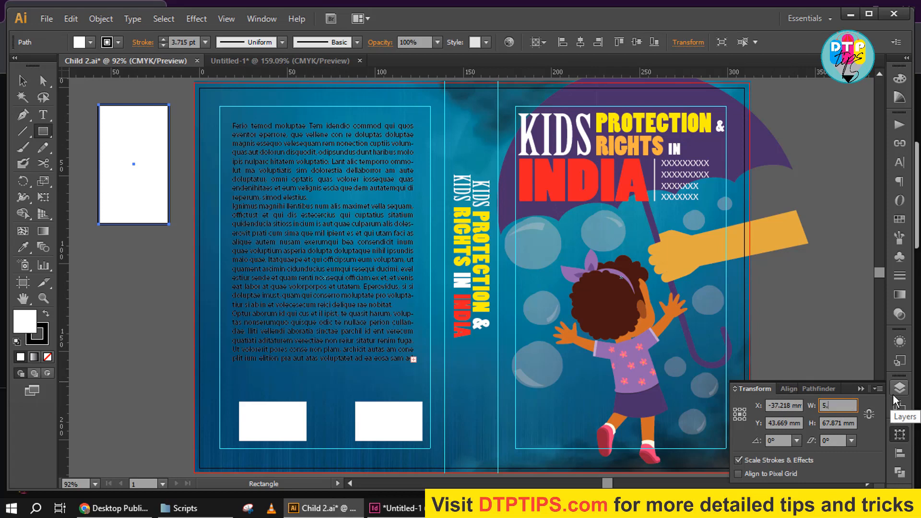
pyautogui.write('5in')
pyautogui.press('Tab')
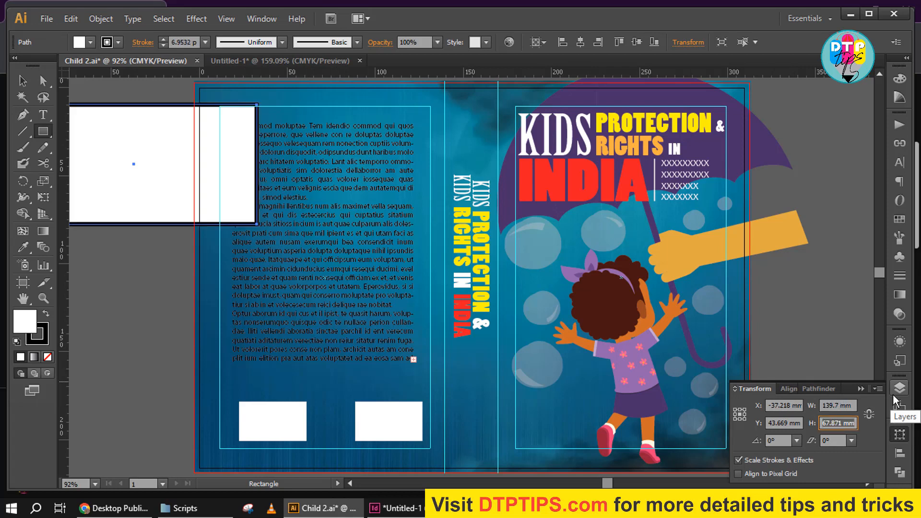
pyautogui.write('8.5i')
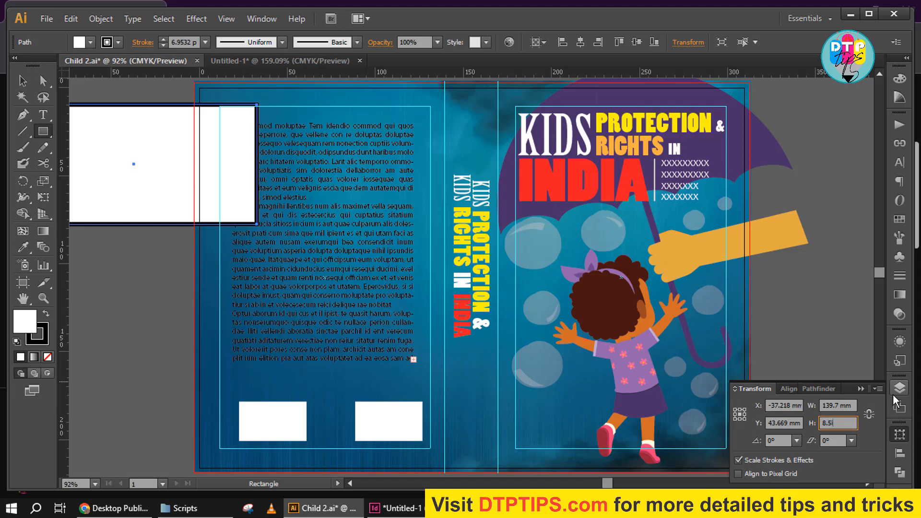
pyautogui.write('n')
pyautogui.press('Return')
# Move the resized rectangle onto the cover artwork and set its stroke weight to 0
pyautogui.press('v')
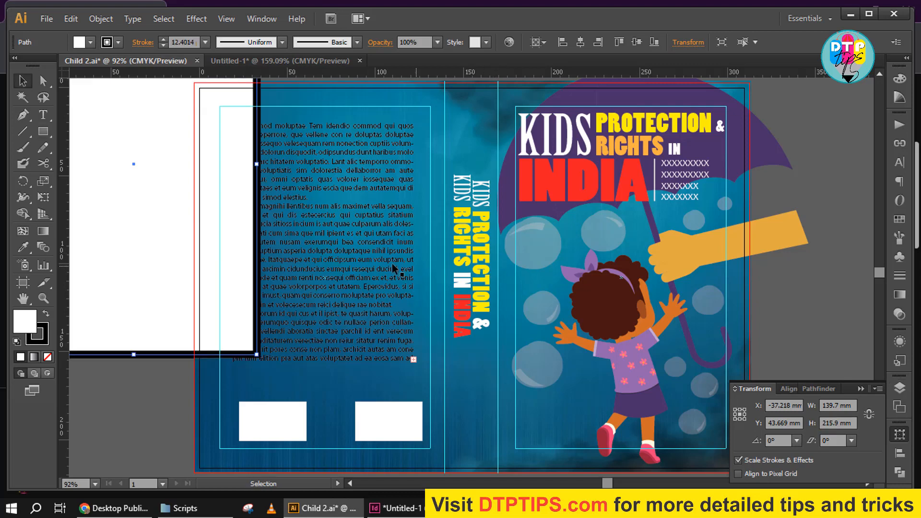
pyautogui.moveTo(124, 160); pyautogui.dragTo(491, 262)
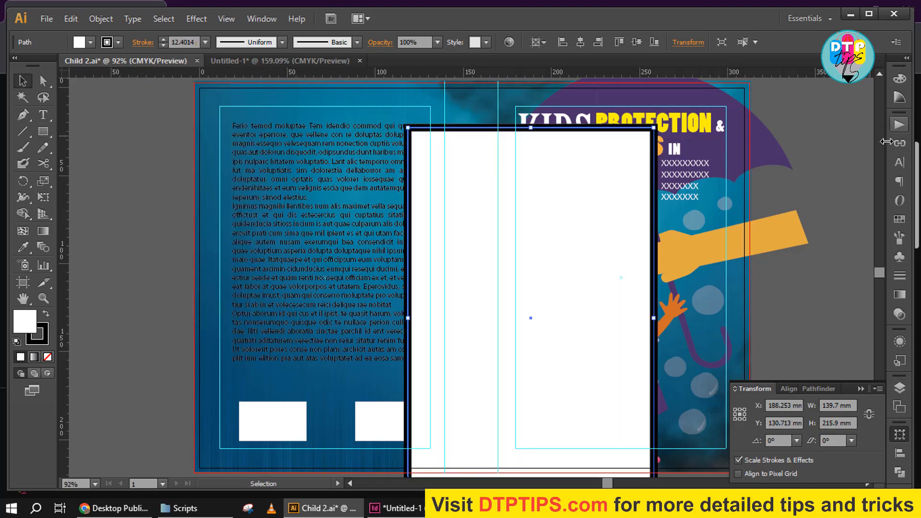
pyautogui.click(900, 276)
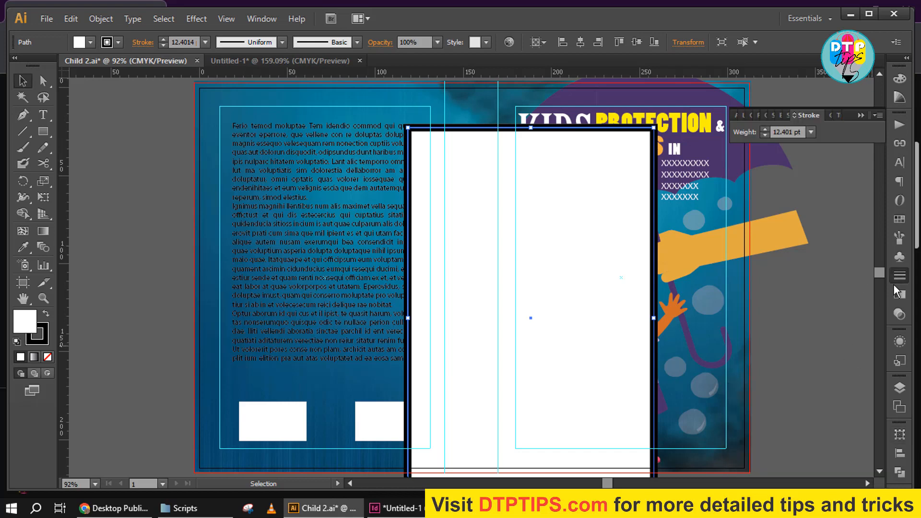
pyautogui.click(786, 132)
pyautogui.hotkey('ctrl', '0')
pyautogui.click(782, 132)
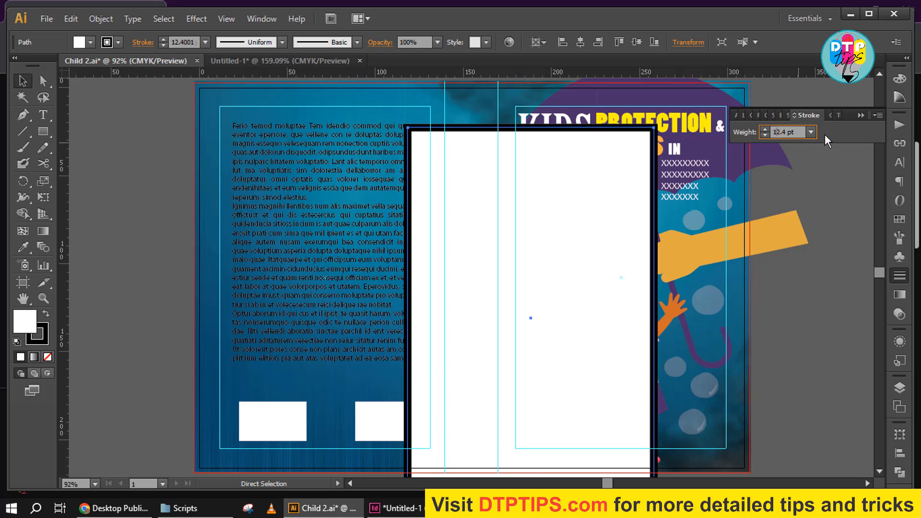
pyautogui.hotkey('ctrl', 'a')
pyautogui.write('0')
pyautogui.press('Return')
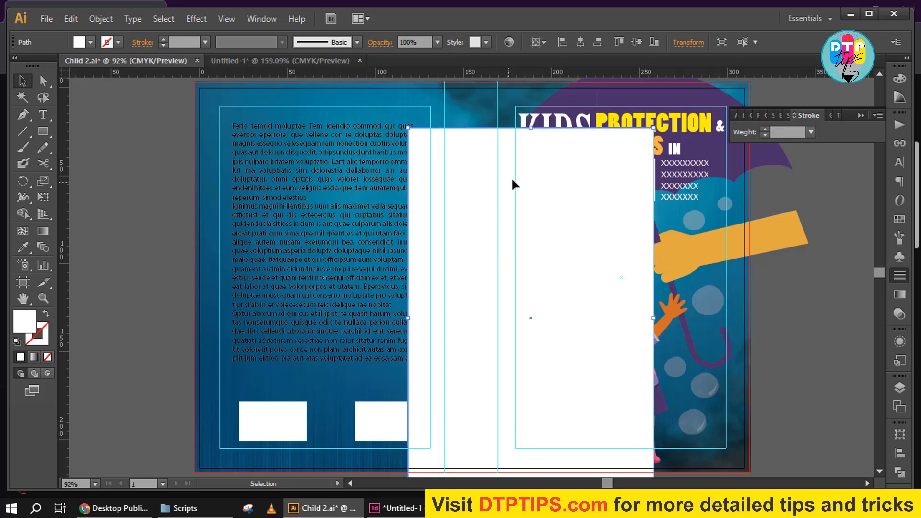
# Align the white rectangle with the front cover's trim area and duplicate it onto the back cover's trim area
pyautogui.moveTo(512, 177)
pyautogui.mouseDown()
pyautogui.moveTo(560, 179)
pyautogui.moveTo(572, 128)
pyautogui.mouseUp()
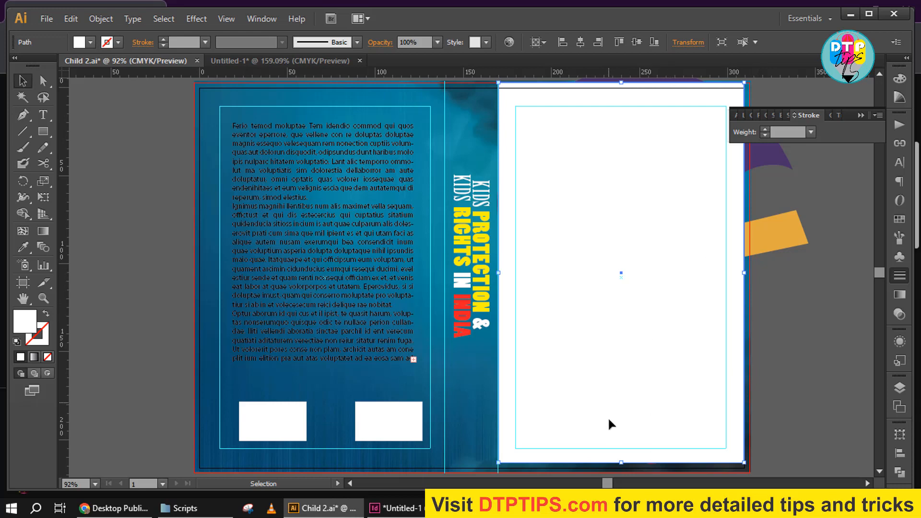
pyautogui.moveTo(584, 188); pyautogui.dragTo(581, 193)
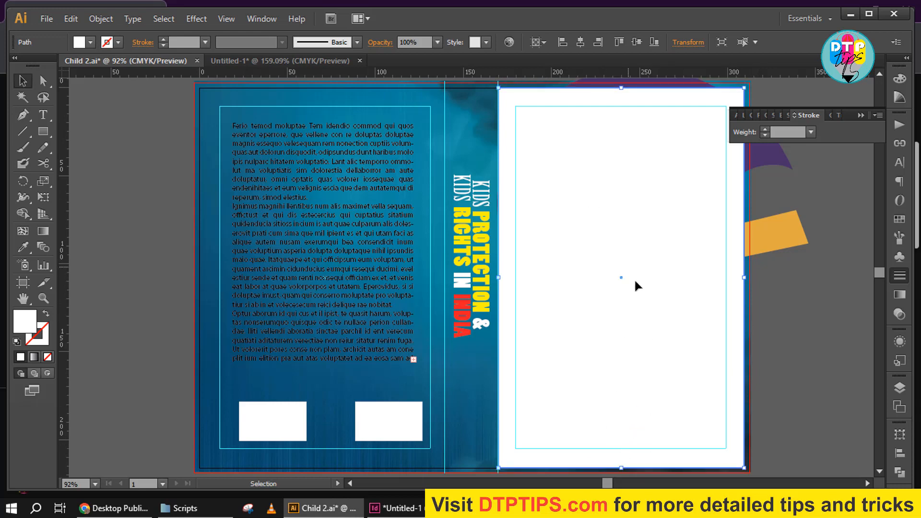
pyautogui.moveTo(654, 315); pyautogui.dragTo(358, 283)
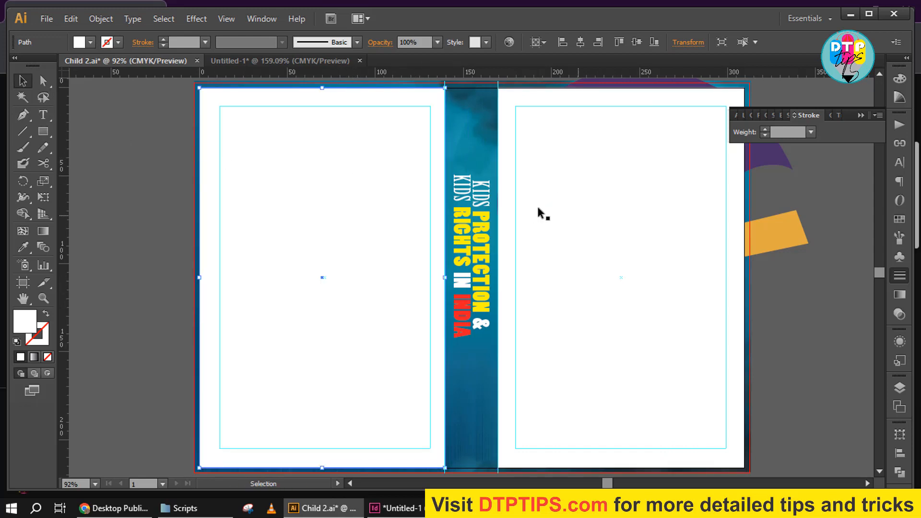
# Duplicate the back cover rectangle over the spine and narrow the copy to fit between the two spine guides
pyautogui.keyDown('shift'); pyautogui.click(352, 213); pyautogui.keyUp('shift')
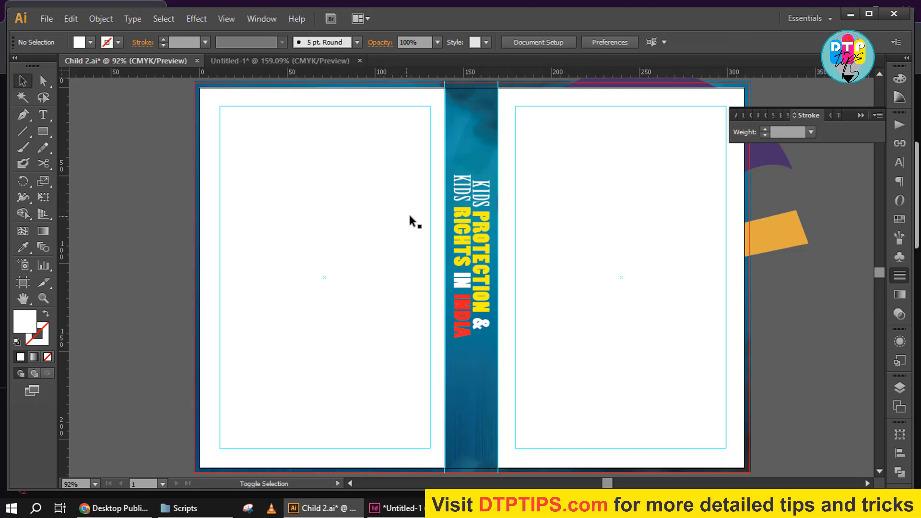
pyautogui.click(357, 218)
pyautogui.moveTo(358, 218); pyautogui.dragTo(457, 234)
pyautogui.moveTo(252, 278); pyautogui.dragTo(440, 294)
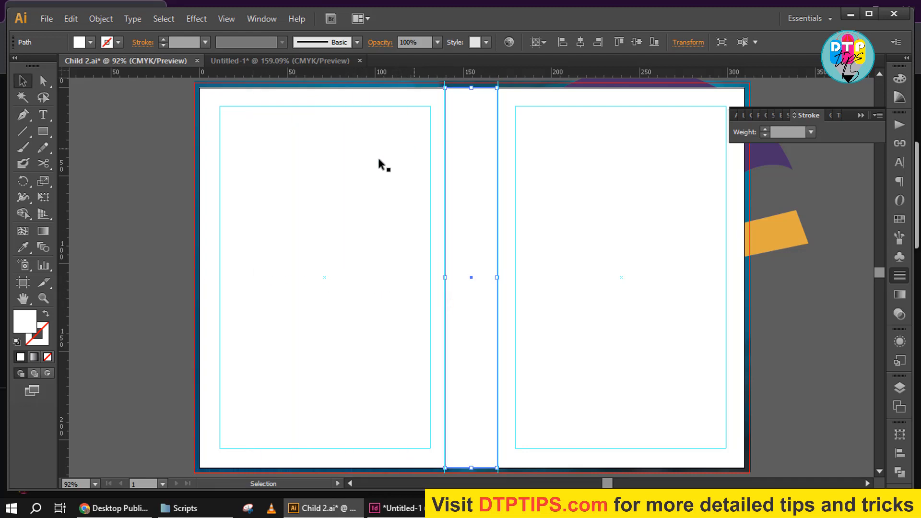
# Select the back cover, spine and front cover rectangles together and run the MakeCropMarksAI.jsx script from the D: drive's Scripts folder on them
pyautogui.click(134, 206)
pyautogui.click(293, 210)
pyautogui.keyDown('shift'); pyautogui.click(451, 229); pyautogui.keyUp('shift')
pyautogui.keyDown('shift'); pyautogui.click(579, 240); pyautogui.keyUp('shift')
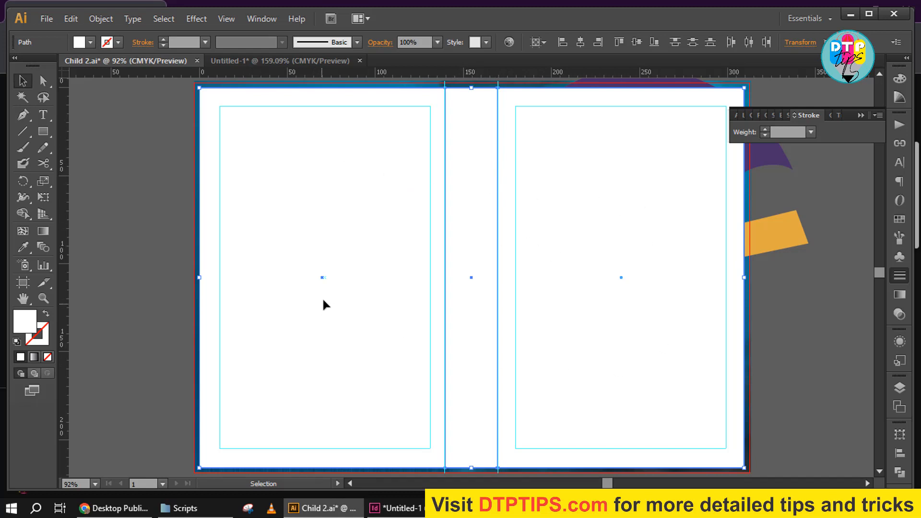
pyautogui.click(51, 20)
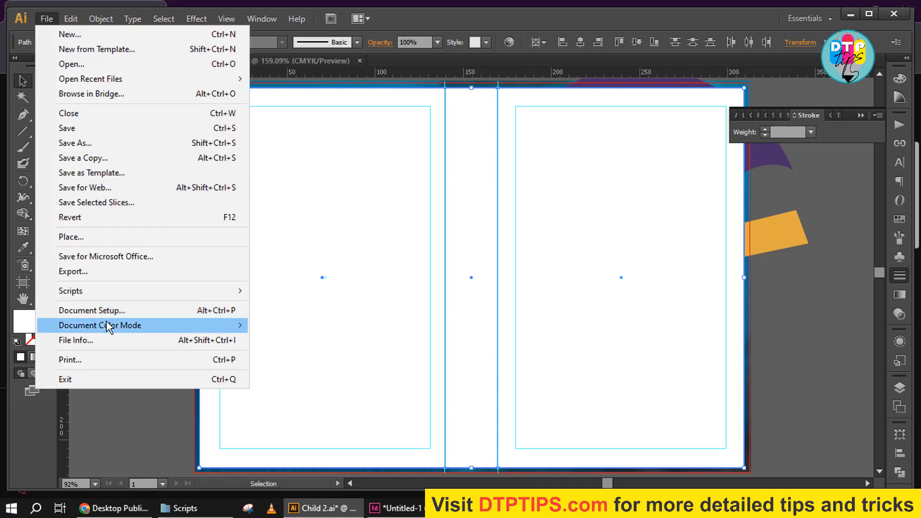
pyautogui.moveTo(159, 294)
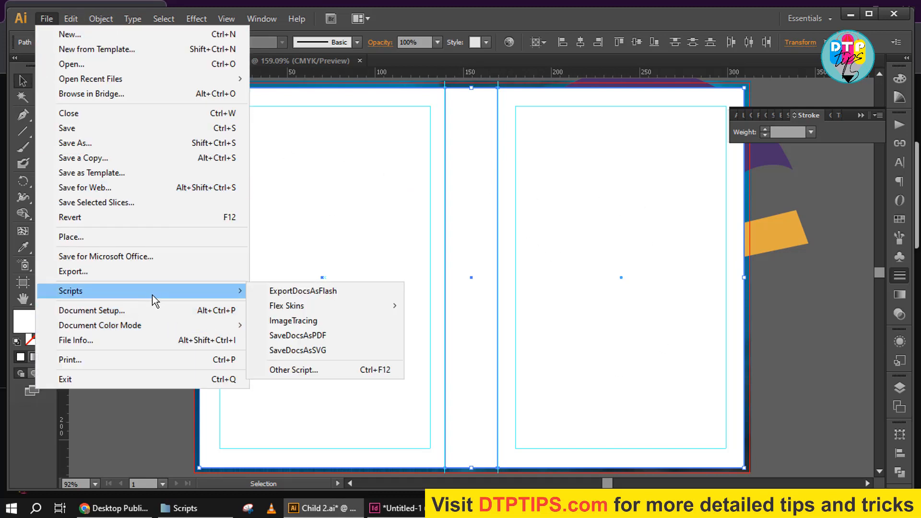
pyautogui.click(291, 372)
pyautogui.click(310, 288)
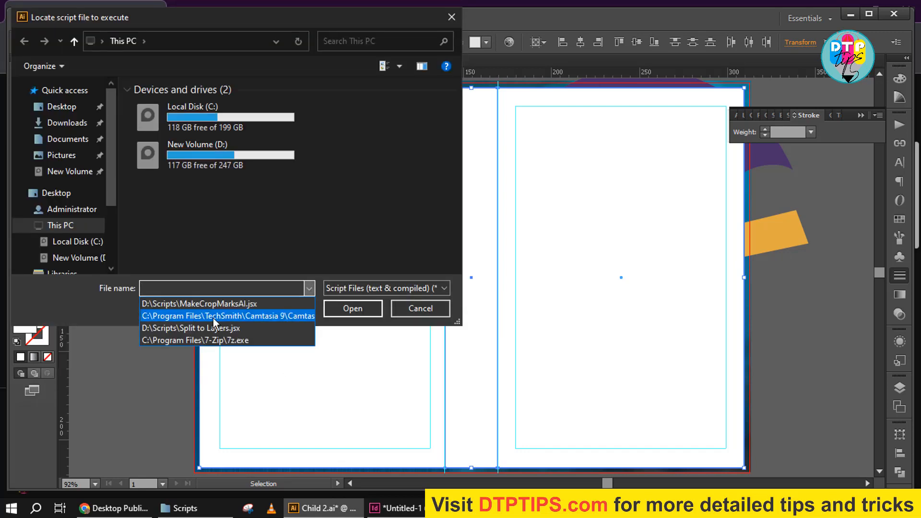
pyautogui.click(203, 301)
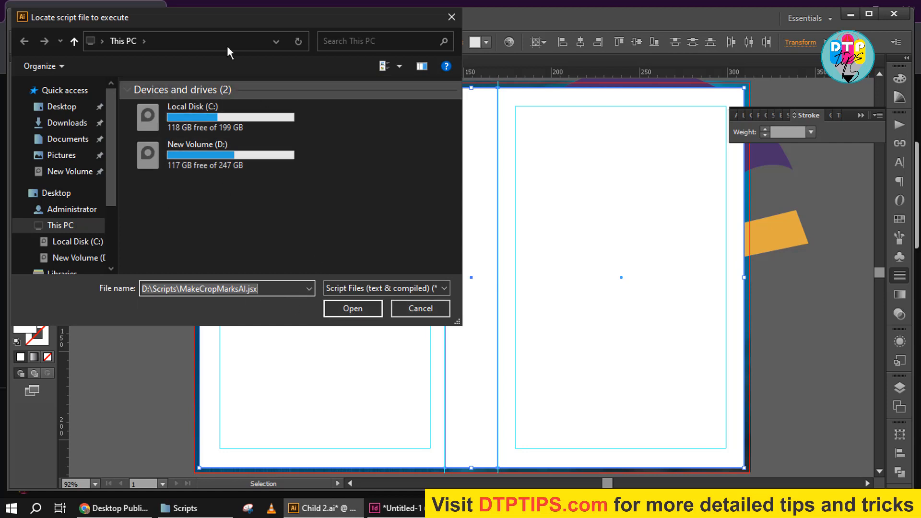
pyautogui.doubleClick(195, 163)
pyautogui.doubleClick(178, 191)
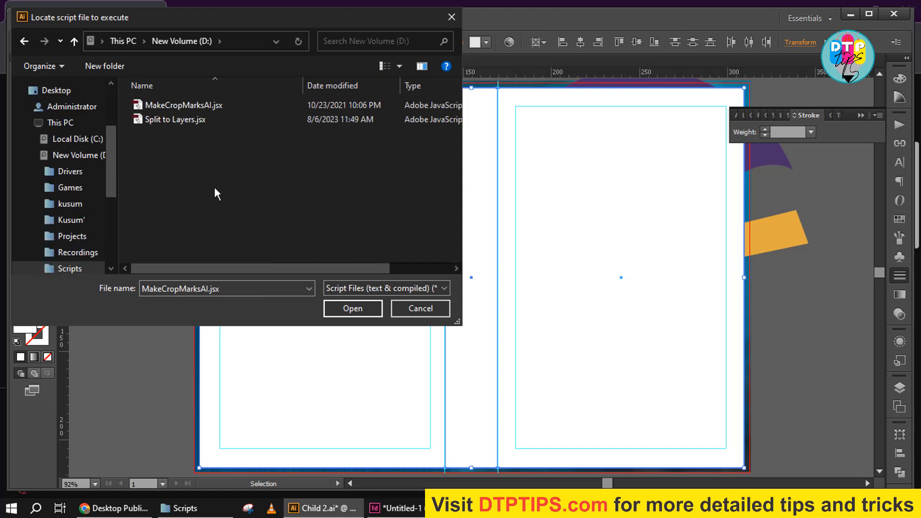
pyautogui.click(352, 310)
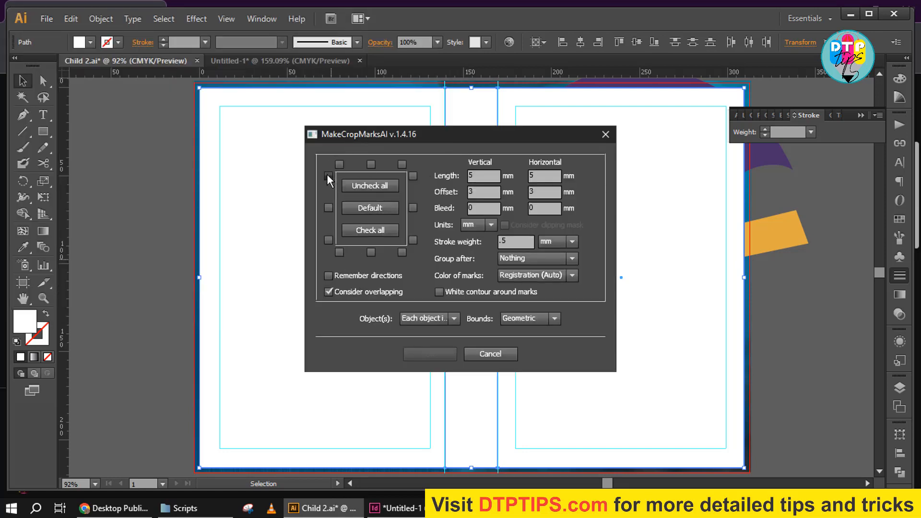
# Enable both marks at each of the four corners and generate the crop marks for the three selected cover rectangles
pyautogui.click(328, 176)
pyautogui.click(414, 175)
pyautogui.click(412, 240)
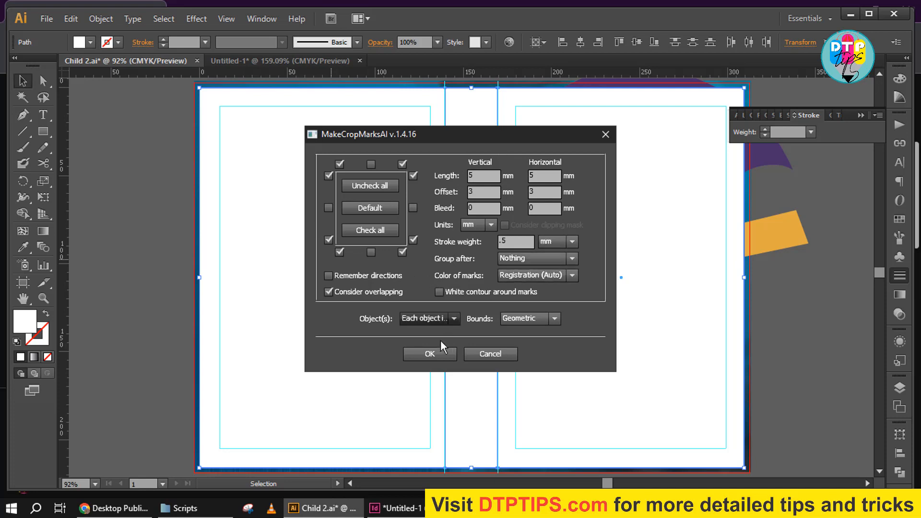
pyautogui.click(429, 355)
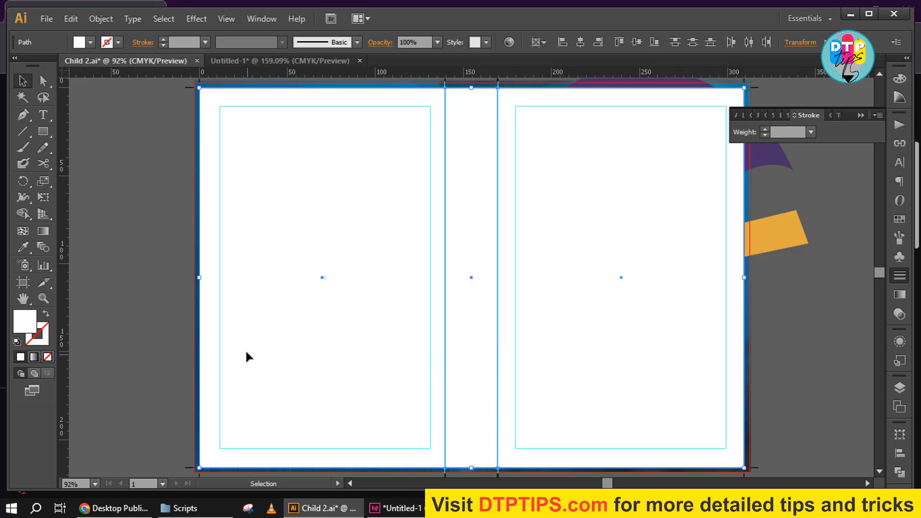
# Delete the three white rectangles covering the back cover, spine and front cover artwork
pyautogui.click(159, 234)
pyautogui.click(319, 250)
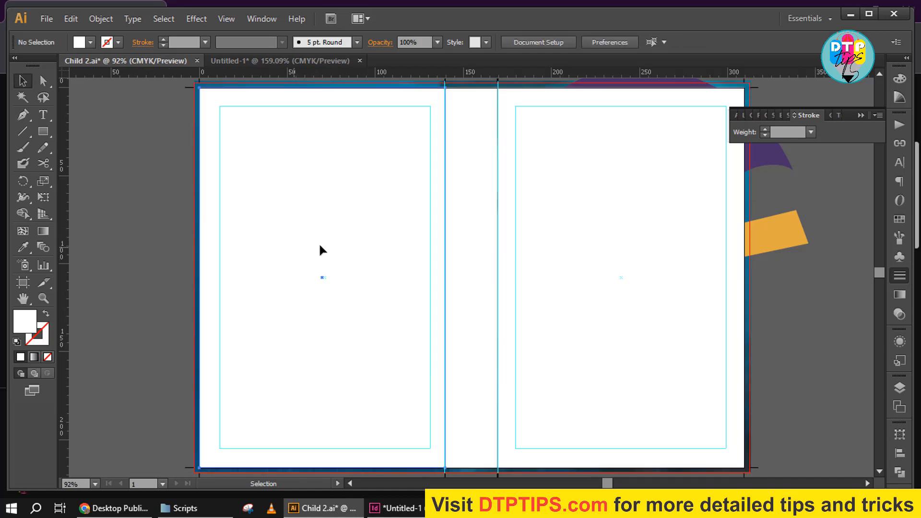
pyautogui.keyDown('shift'); pyautogui.click(465, 265); pyautogui.keyUp('shift')
pyautogui.keyDown('shift'); pyautogui.click(580, 281); pyautogui.keyUp('shift')
pyautogui.press('Delete')
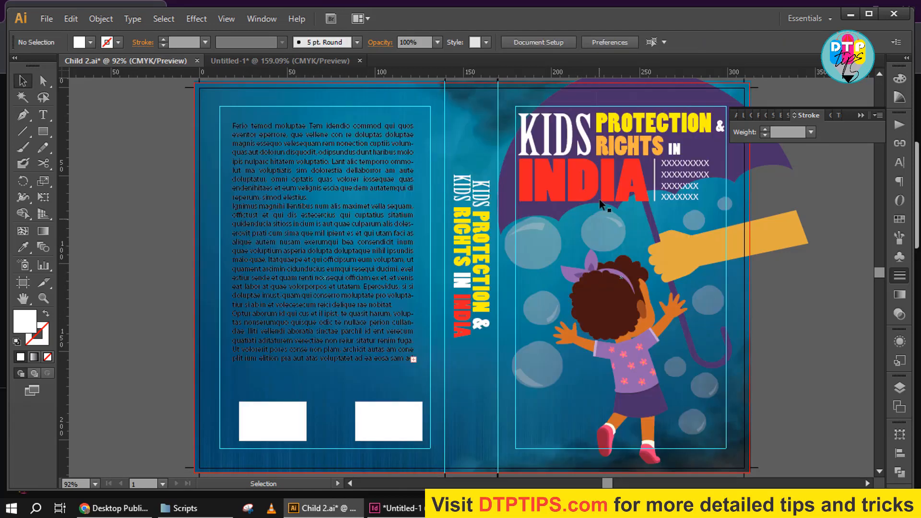
# Examine the crop marks up close at the back cover's upper corner, above the spine and at the front cover's upper corner
pyautogui.press('space')
pyautogui.moveTo(189, 136); pyautogui.dragTo(229, 243)
pyautogui.press('z')
pyautogui.moveTo(213, 171); pyautogui.dragTo(258, 213)
pyautogui.press('space')
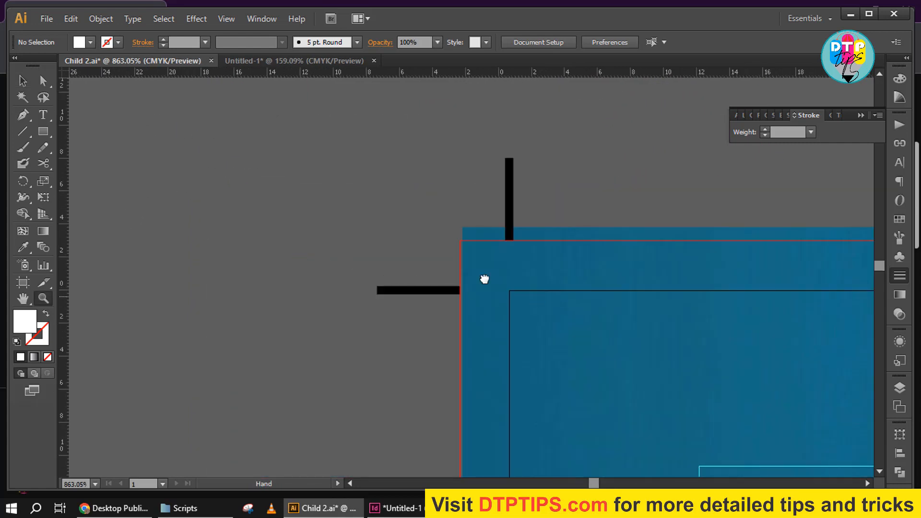
pyautogui.moveTo(454, 285); pyautogui.dragTo(160, 281)
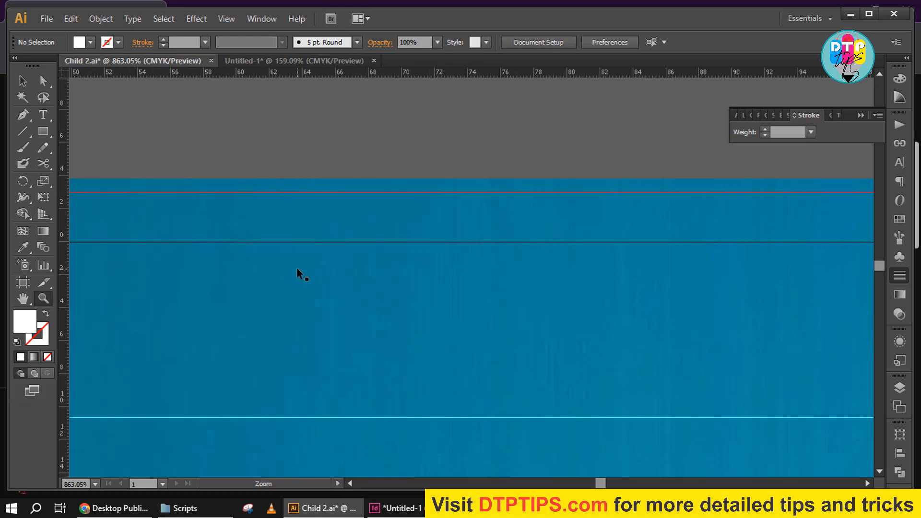
pyautogui.hotkey('ctrl', '0')
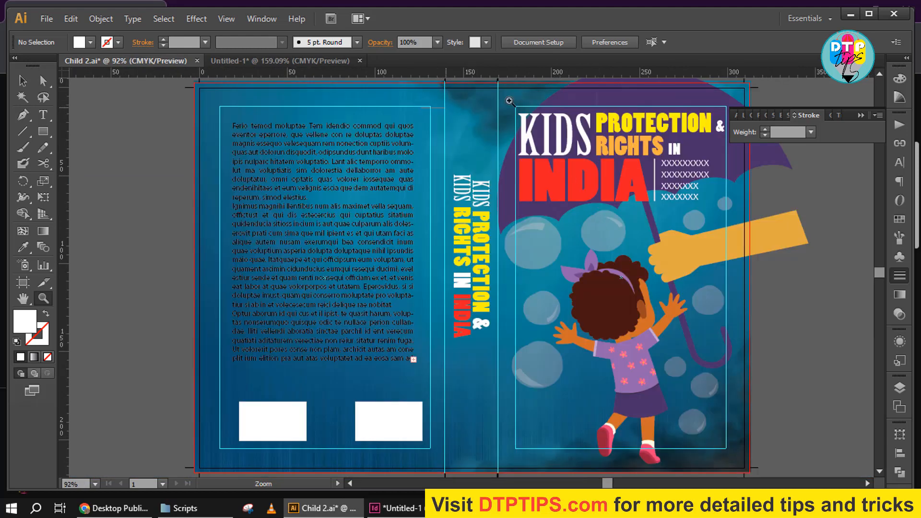
pyautogui.scroll(3, 511, 100)
pyautogui.moveTo(420, 124); pyautogui.dragTo(537, 217)
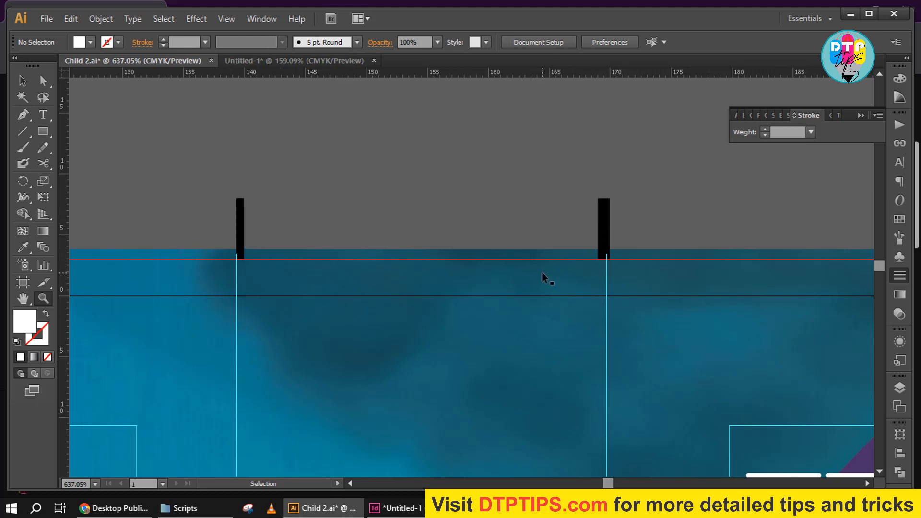
pyautogui.hotkey('ctrl', '0')
pyautogui.moveTo(712, 329); pyautogui.dragTo(396, 439)
pyautogui.press('s')
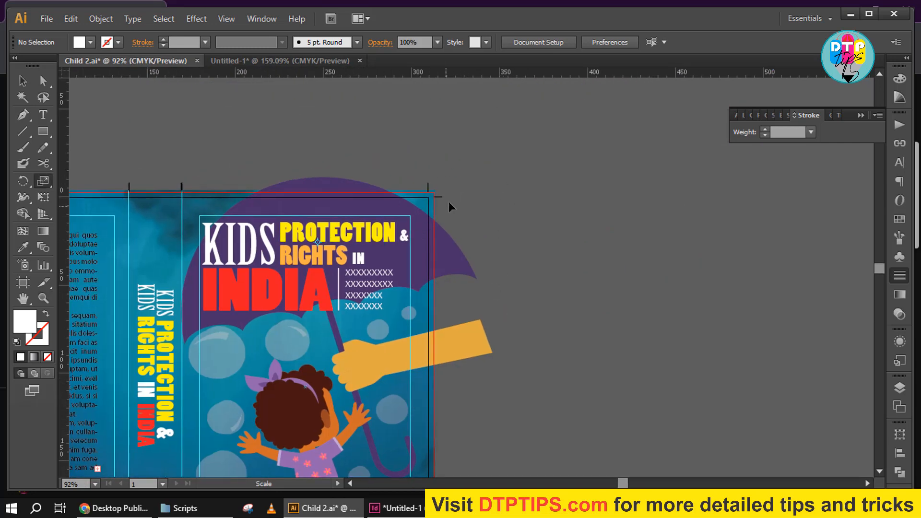
pyautogui.press('z')
pyautogui.moveTo(368, 226); pyautogui.dragTo(467, 172)
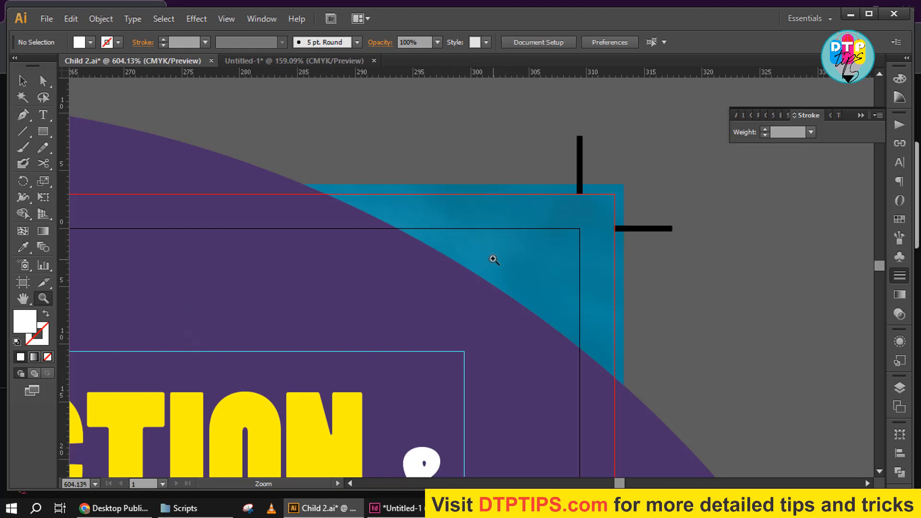
pyautogui.hotkey('ctrl', '0')
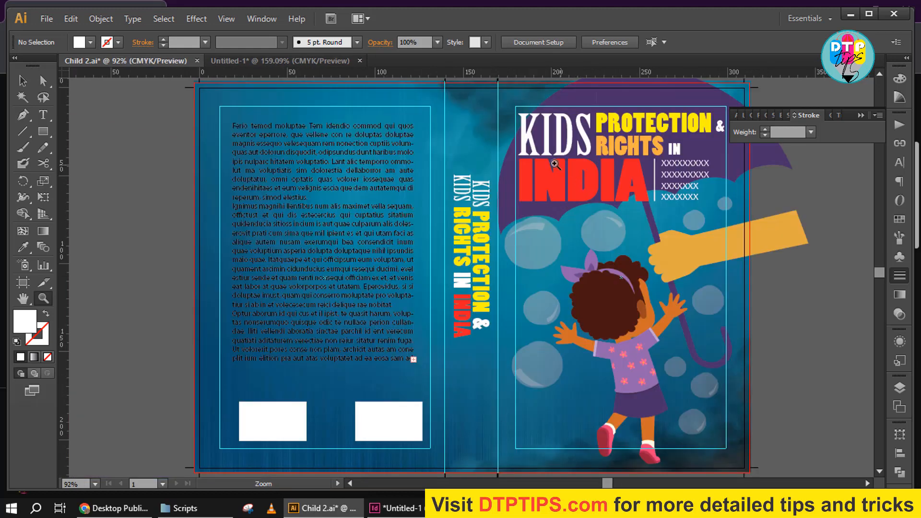
pyautogui.moveTo(470, 139); pyautogui.dragTo(429, 217)
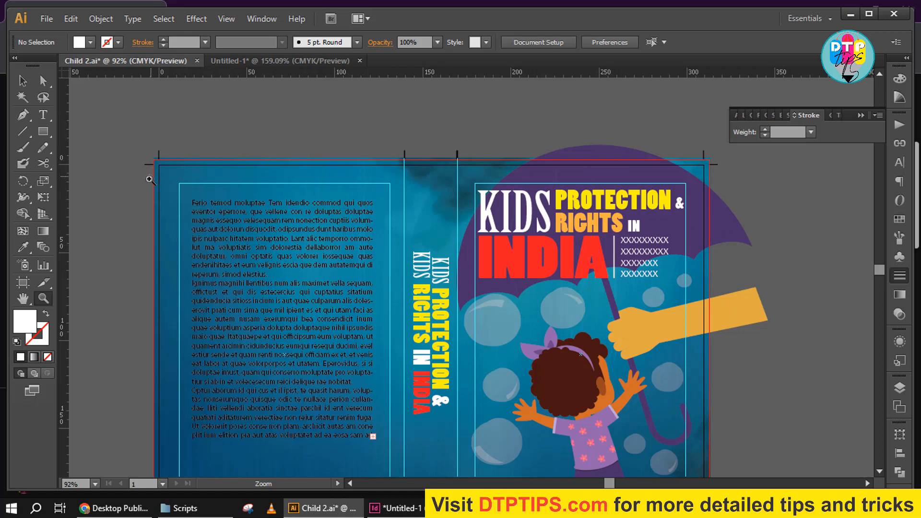
# In the Untitled-1 document, move the red rectangle down off its old crop marks and place a duplicate directly below it
pyautogui.click(269, 60)
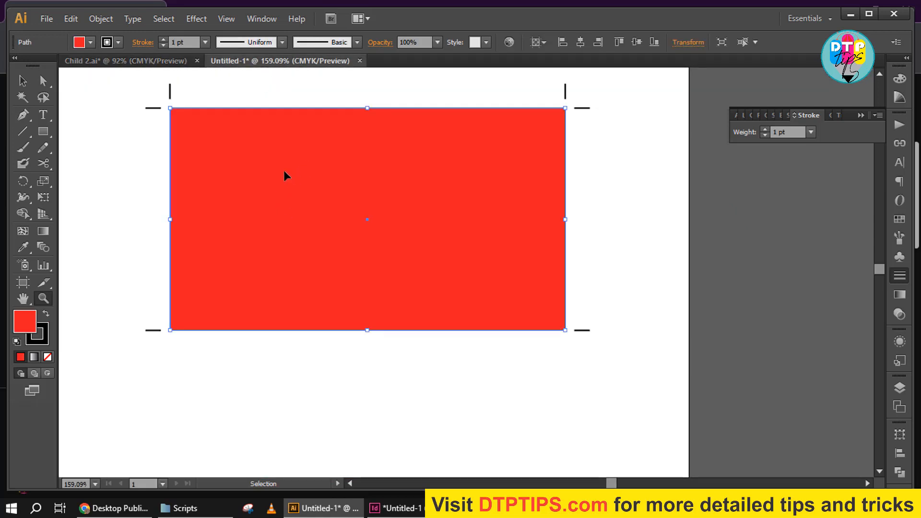
pyautogui.hotkey('ctrl', '0')
pyautogui.click(23, 80)
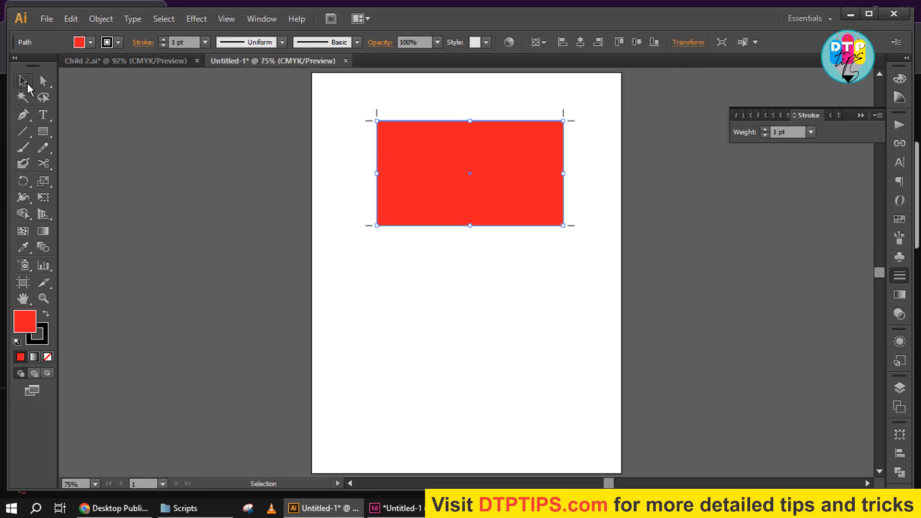
pyautogui.moveTo(398, 211); pyautogui.dragTo(465, 206)
pyautogui.click(444, 261)
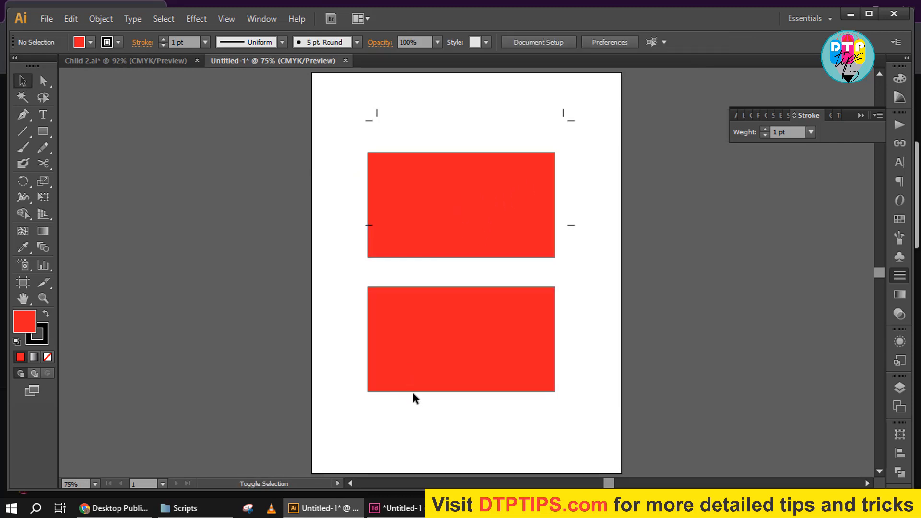
# Select both red rectangles and run the MakeCropMarksAI.jsx script on them
pyautogui.click(440, 288)
pyautogui.keyDown('shift'); pyautogui.click(496, 253); pyautogui.keyUp('shift')
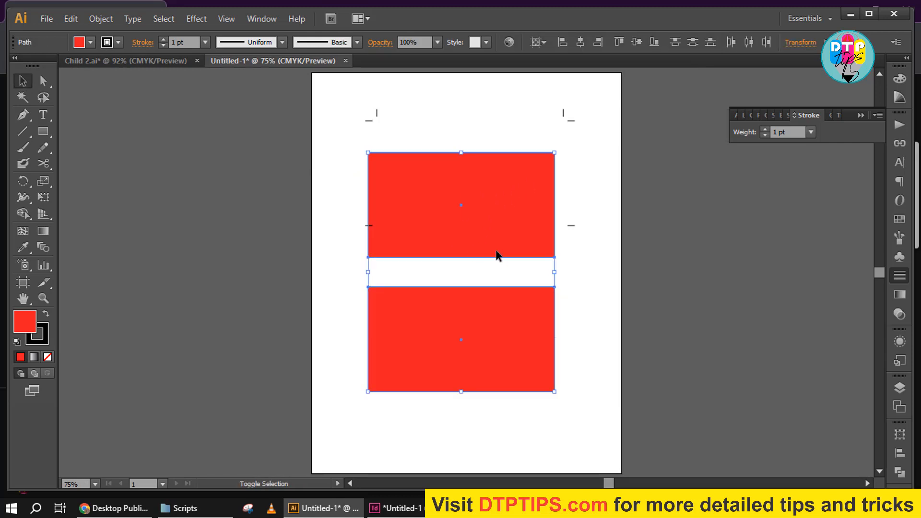
pyautogui.click(46, 19)
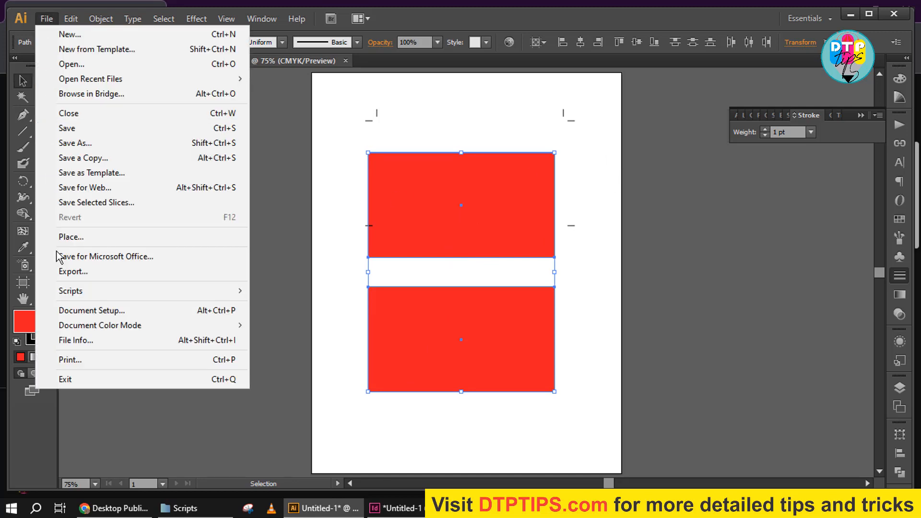
pyautogui.moveTo(108, 291)
pyautogui.click(290, 370)
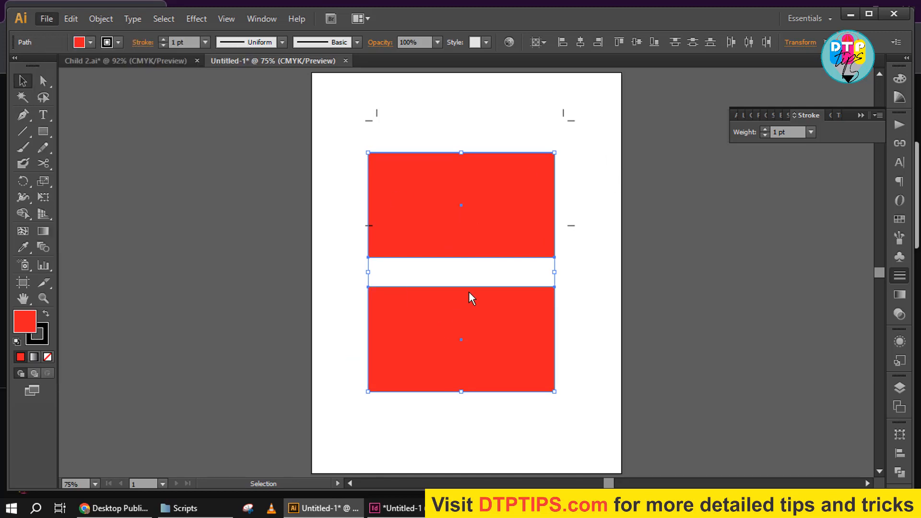
pyautogui.click(311, 289)
pyautogui.click(269, 302)
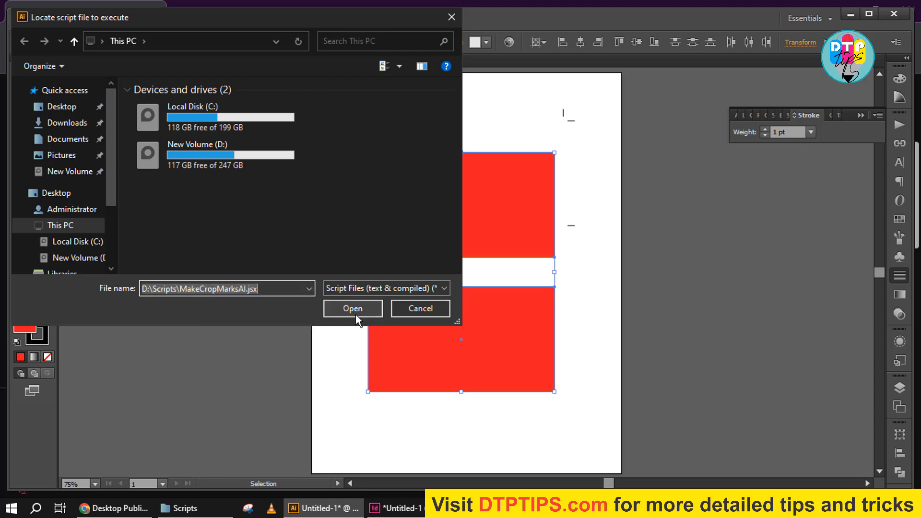
pyautogui.click(352, 309)
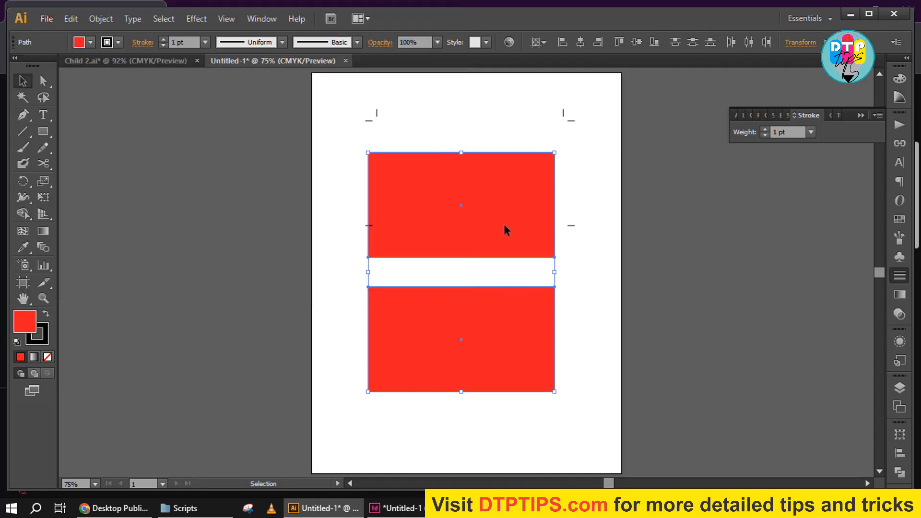
# Enable both marks at each of the four corners and generate crop marks around each red rectangle
pyautogui.click(328, 176)
pyautogui.click(339, 165)
pyautogui.click(402, 164)
pyautogui.click(413, 176)
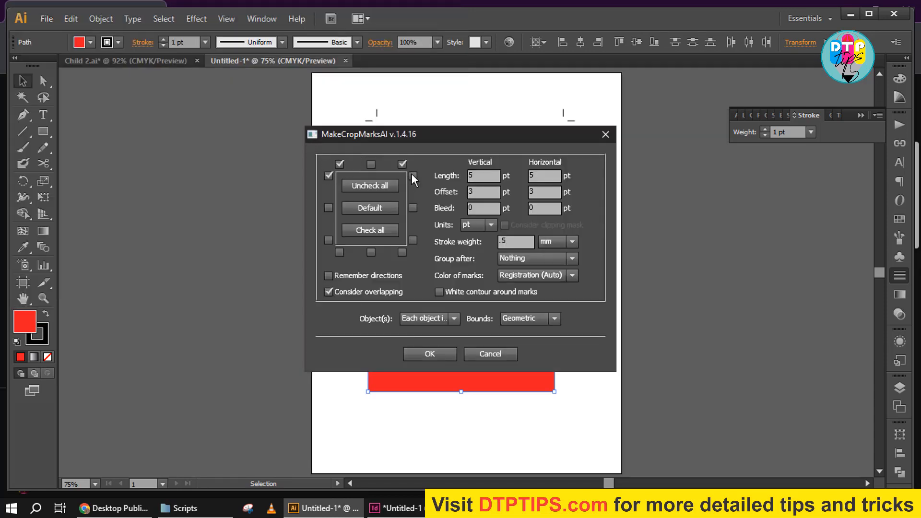
pyautogui.click(413, 240)
pyautogui.click(402, 253)
pyautogui.click(340, 253)
pyautogui.click(328, 240)
pyautogui.click(426, 358)
pyautogui.click(355, 395)
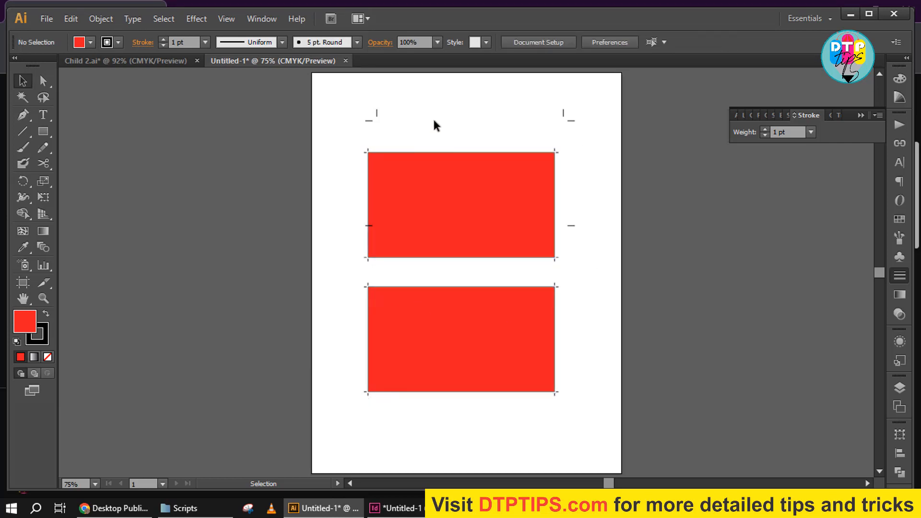
# In Child 2.ai, show all hidden objects and delete the crop marks and the white rectangle over the spine
pyautogui.click(149, 62)
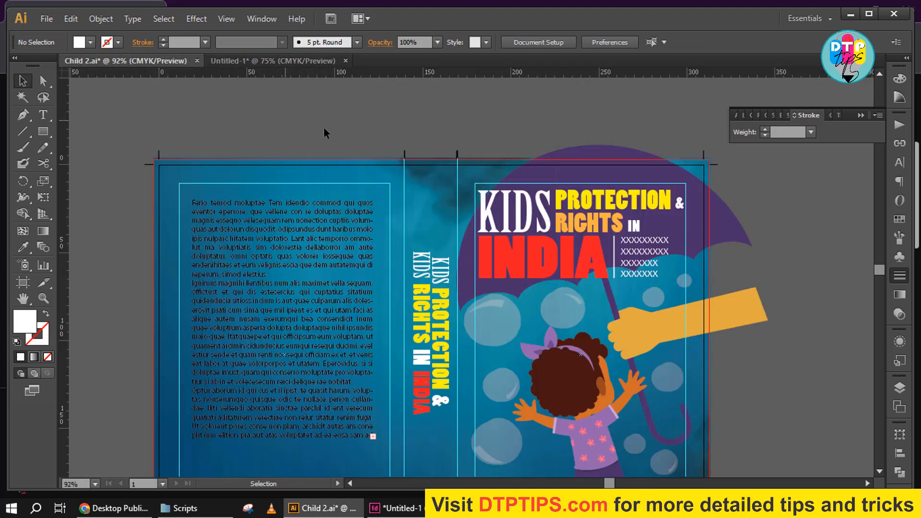
pyautogui.moveTo(435, 344); pyautogui.dragTo(433, 278)
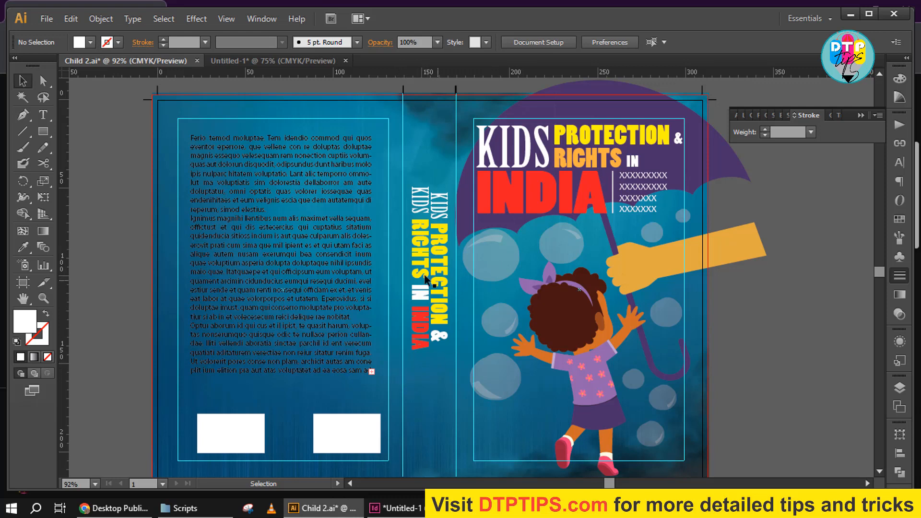
pyautogui.press('h')
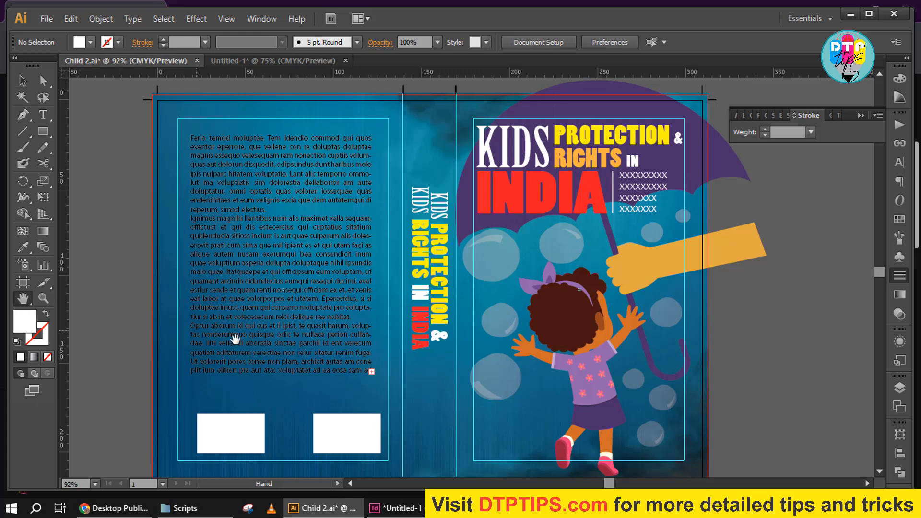
pyautogui.moveTo(350, 356); pyautogui.dragTo(365, 341)
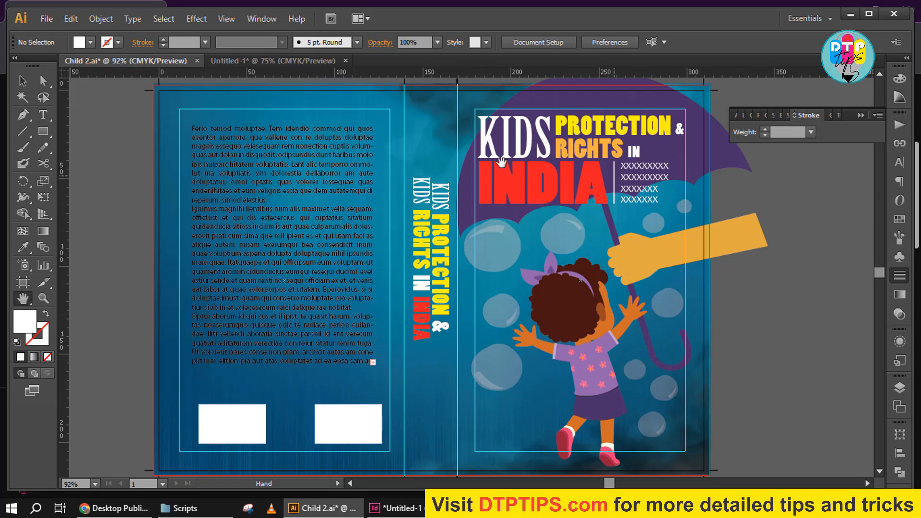
pyautogui.hotkey('ctrl', 'alt', '3')
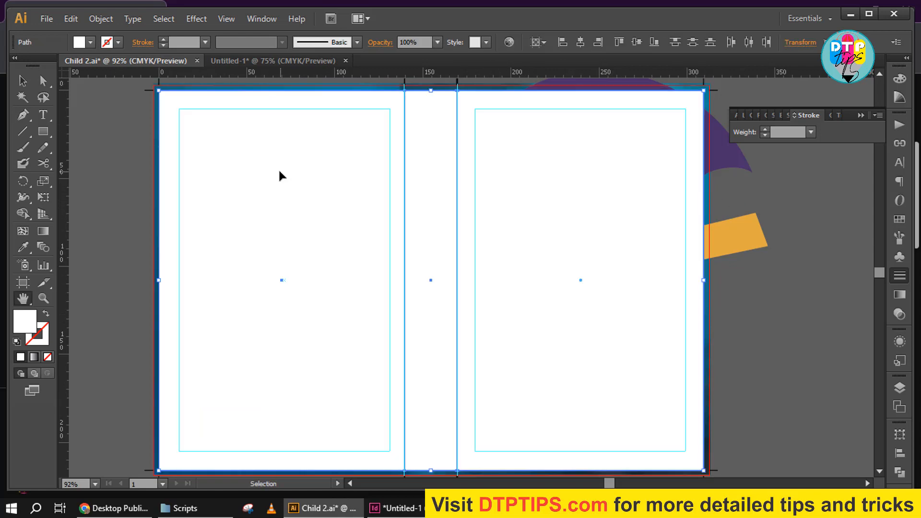
pyautogui.keyDown('ctrl'); pyautogui.click(272, 173); pyautogui.keyUp('ctrl')
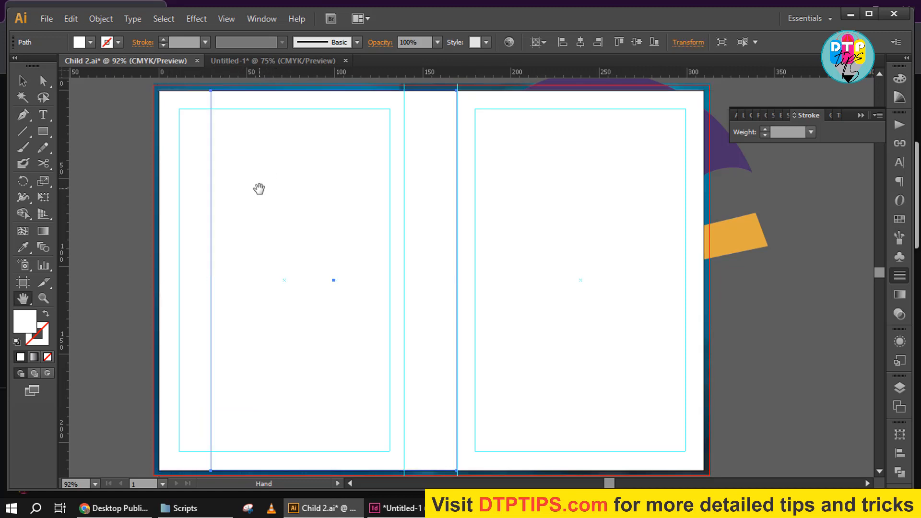
pyautogui.press('Delete')
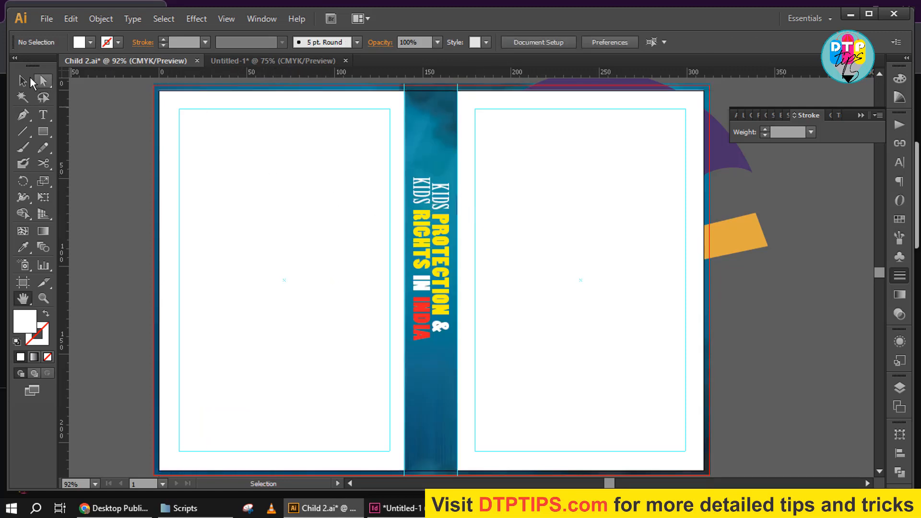
# Delete the white rectangles covering the back cover and the front cover, and save the file
pyautogui.click(206, 155)
pyautogui.press('Delete')
pyautogui.click(542, 227)
pyautogui.press('Delete')
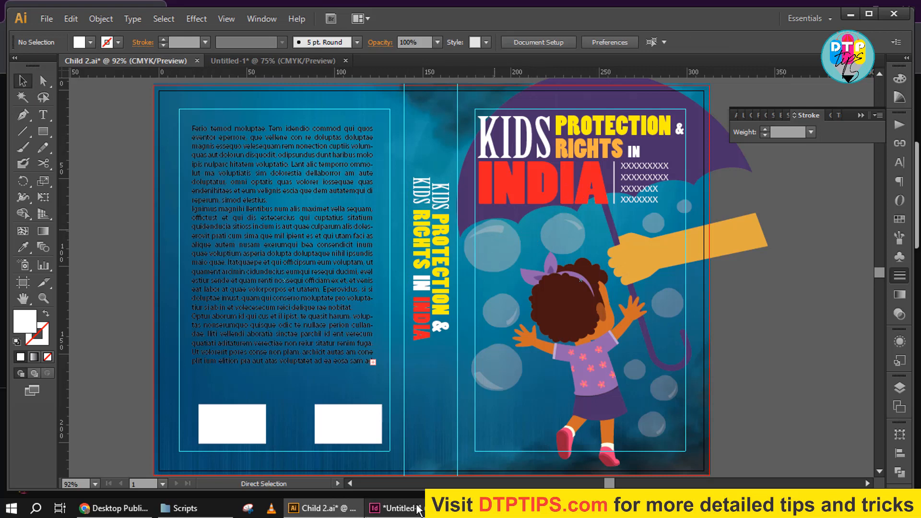
pyautogui.hotkey('ctrl', 's')
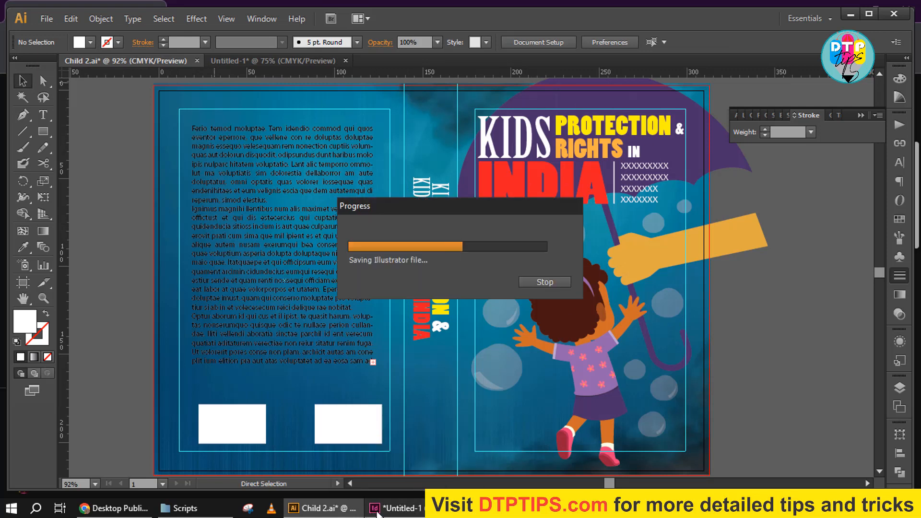
# Switch to InDesign and create a new print document 5.5 in wide and 8.5 in high
pyautogui.click(415, 509)
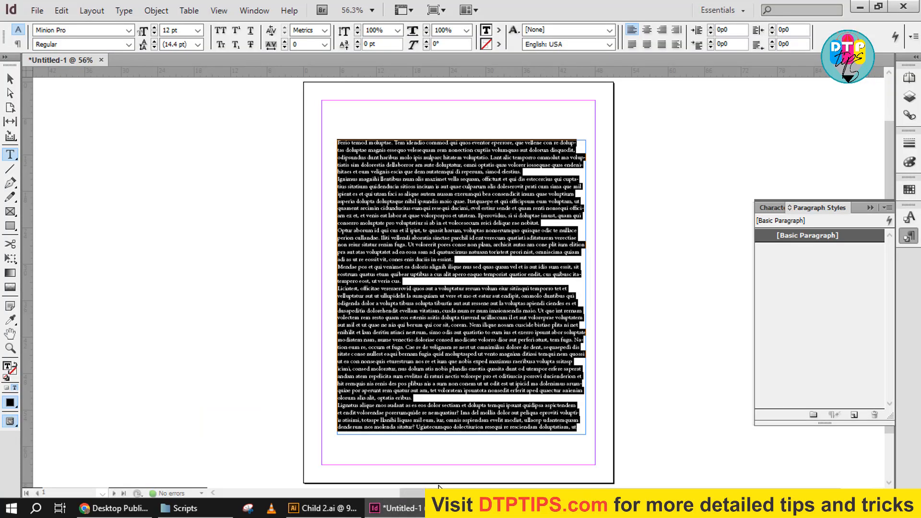
pyautogui.click(37, 10)
pyautogui.moveTo(57, 30)
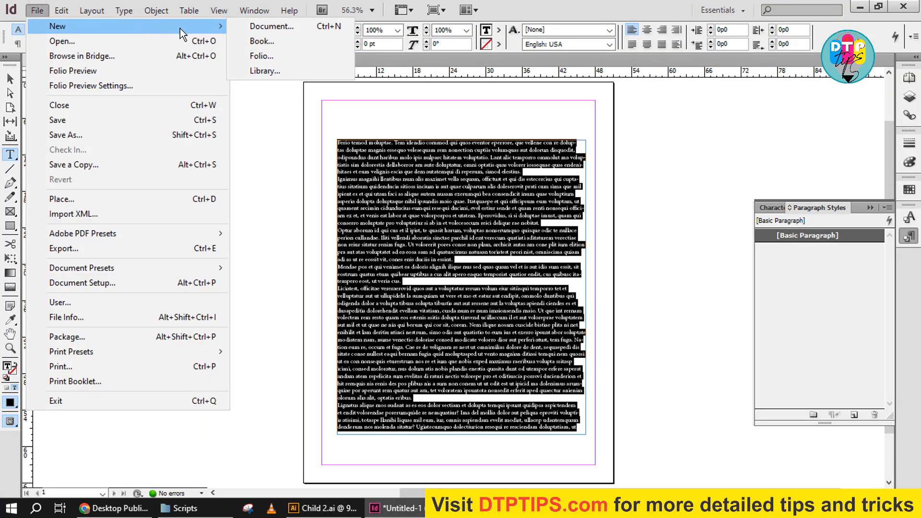
pyautogui.click(269, 28)
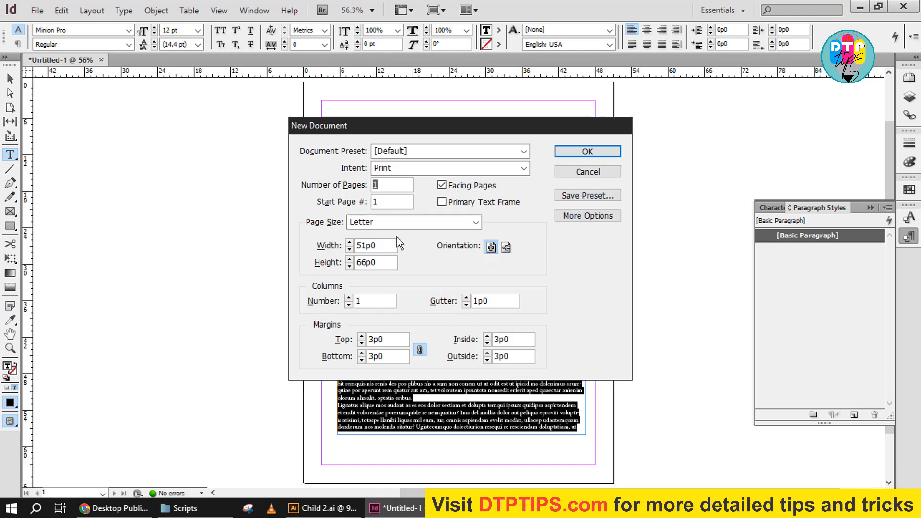
pyautogui.moveTo(384, 250); pyautogui.dragTo(333, 248)
pyautogui.write('5.5 IN')
pyautogui.press('Tab')
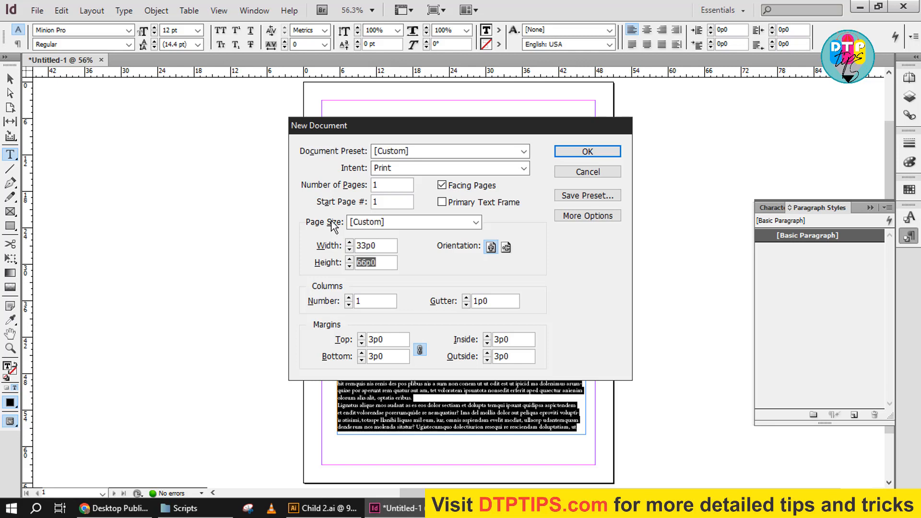
pyautogui.write('8.5 IN')
pyautogui.click(587, 152)
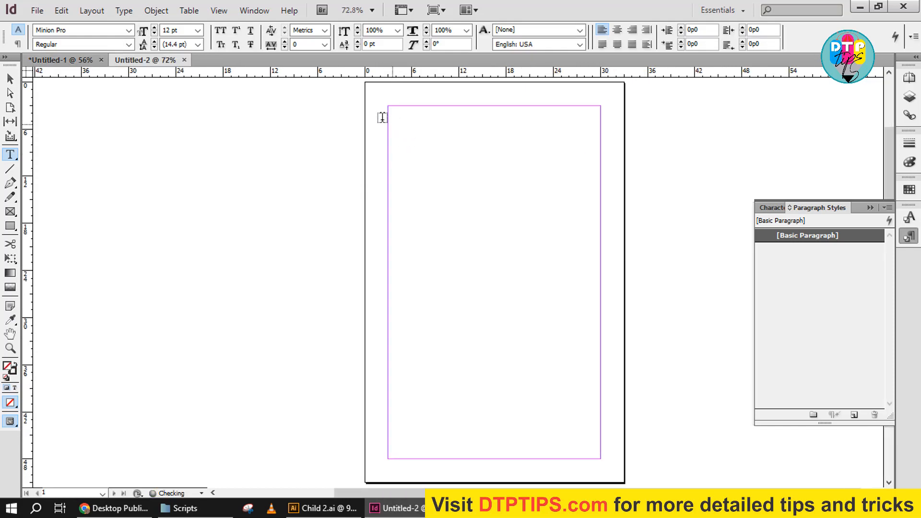
# Add two more pages to the new document so that pages 2 and 3 follow page 1
pyautogui.click(10, 78)
pyautogui.press('ctrl')
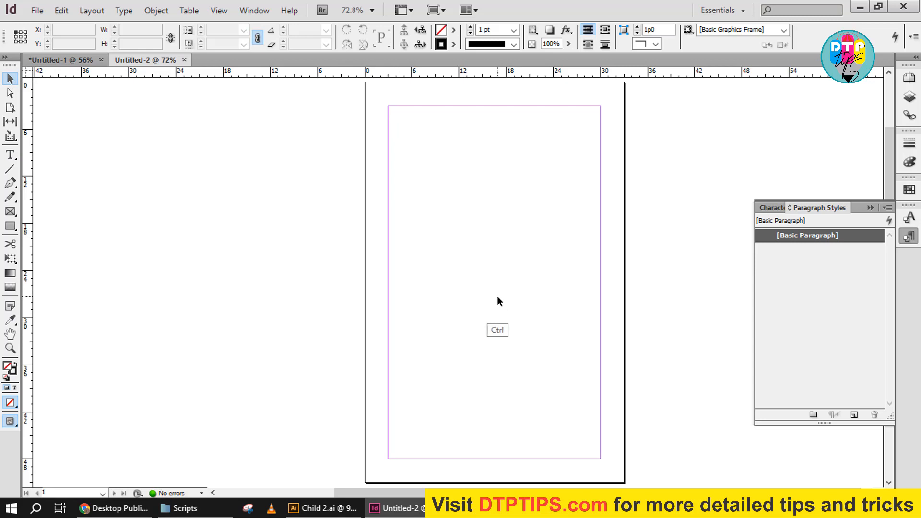
pyautogui.hotkey('ctrl', '-')
pyautogui.hotkey('ctrl', '-')
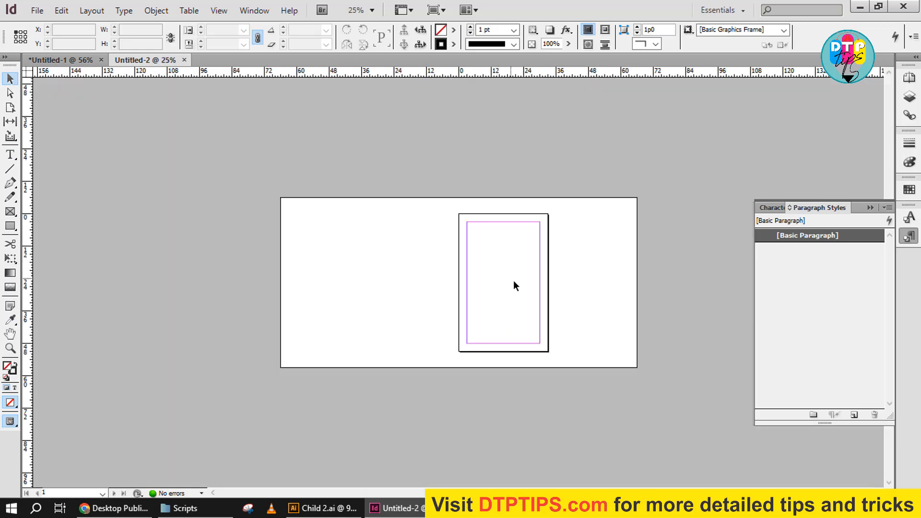
pyautogui.click(910, 78)
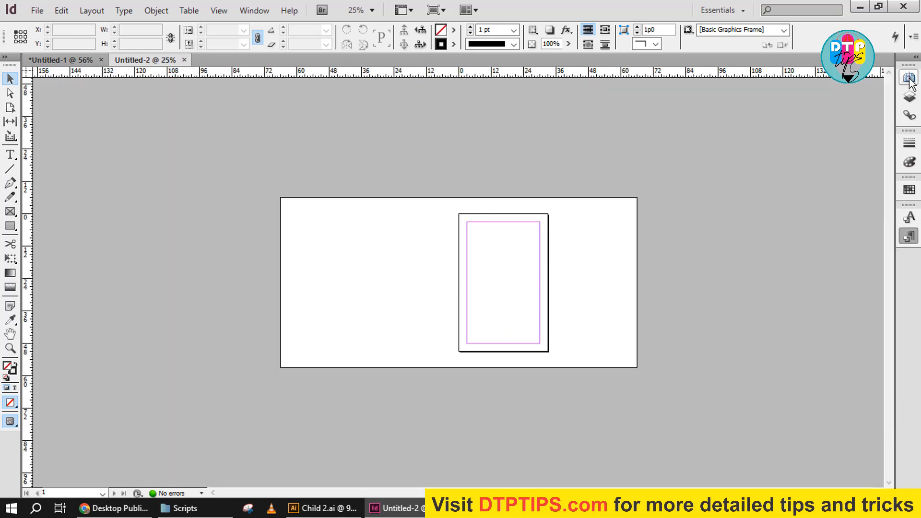
pyautogui.hotkey('ctrl', 'shift', 'p')
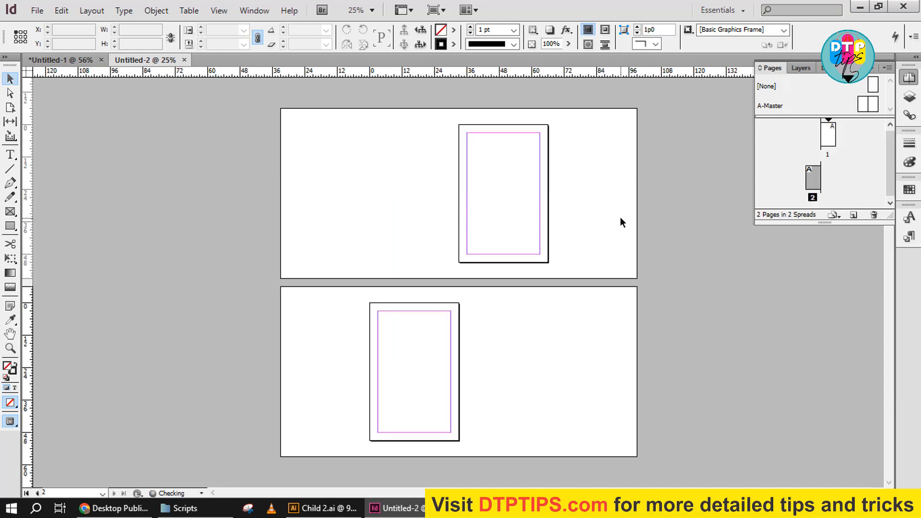
pyautogui.hotkey('ctrl', 'shift', 'p')
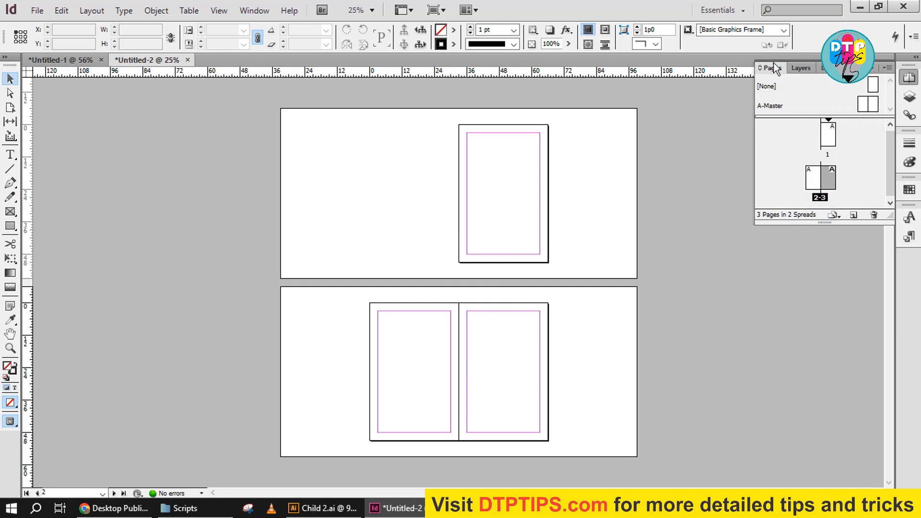
# Turn off shuffling for the document pages and the 2-3 spread, and join pages 2 and 3 to page 1 as one three-page spread
pyautogui.click(770, 188)
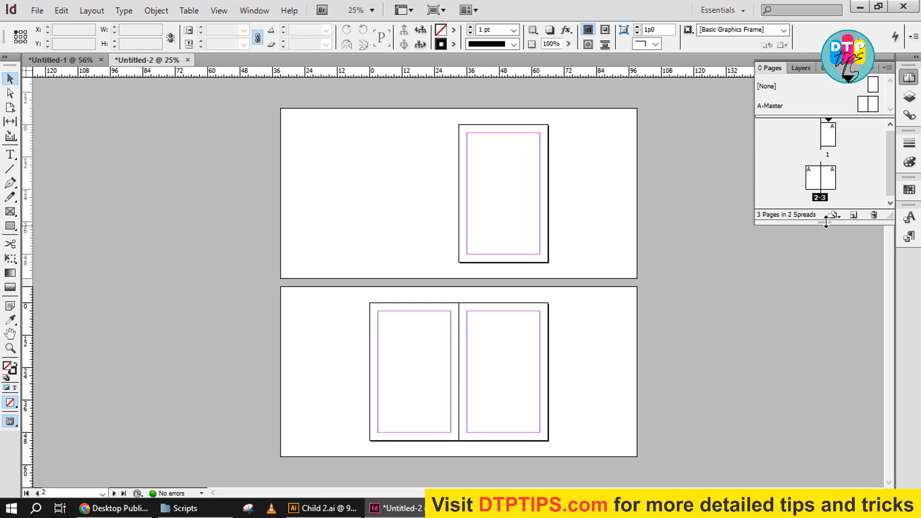
pyautogui.moveTo(826, 222); pyautogui.dragTo(825, 412)
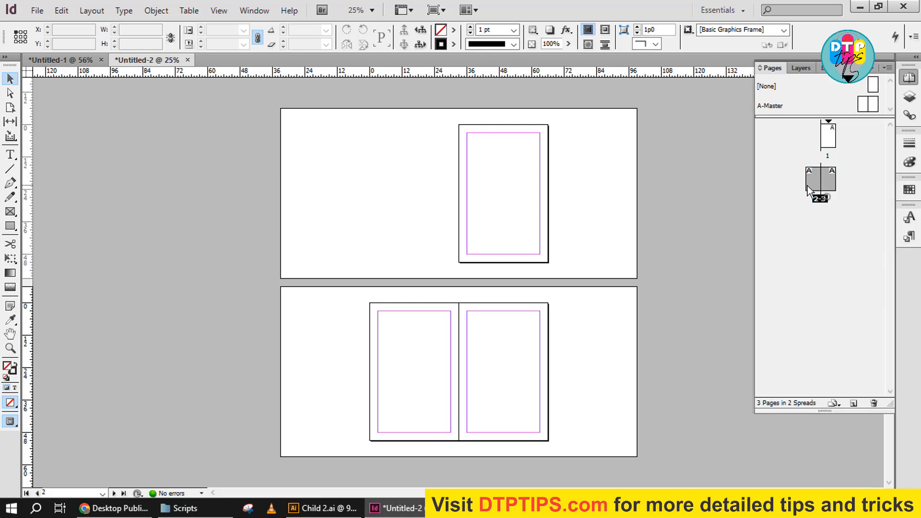
pyautogui.rightClick(824, 182)
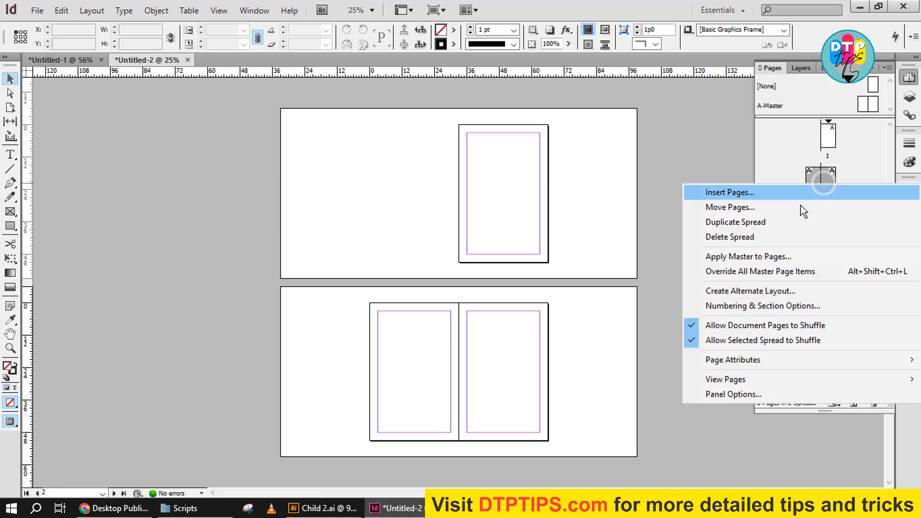
pyautogui.click(691, 339)
pyautogui.rightClick(826, 189)
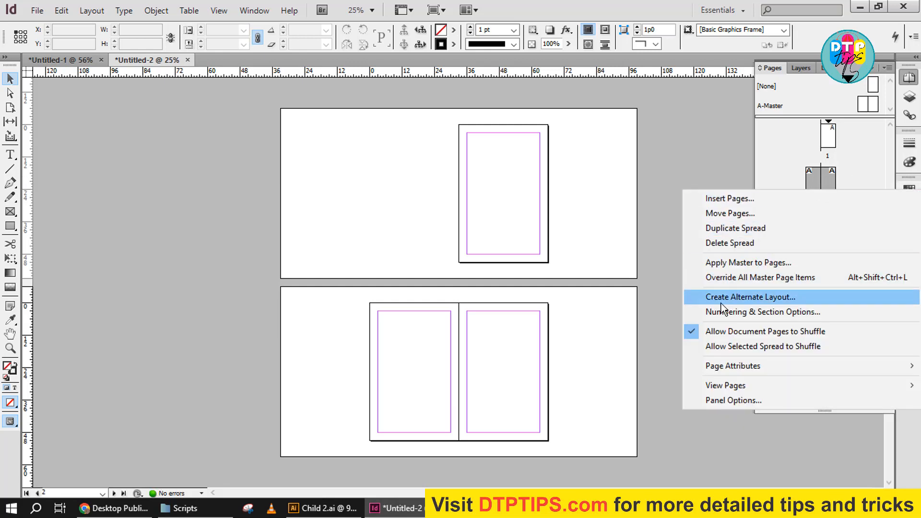
pyautogui.click(690, 332)
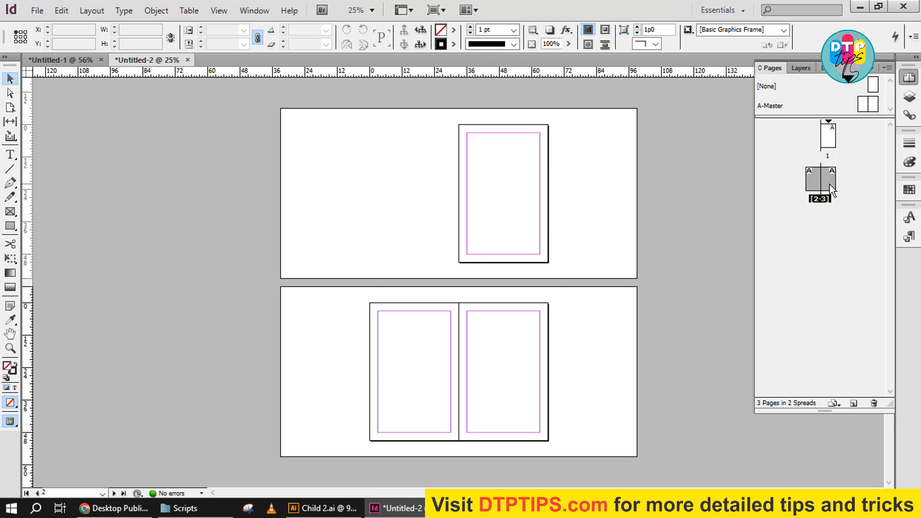
pyautogui.moveTo(831, 185); pyautogui.dragTo(811, 131)
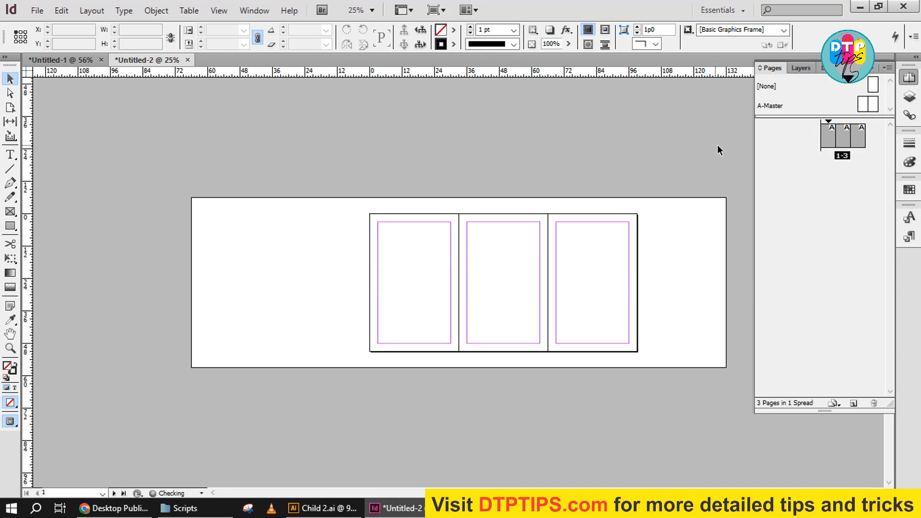
pyautogui.doubleClick(812, 137)
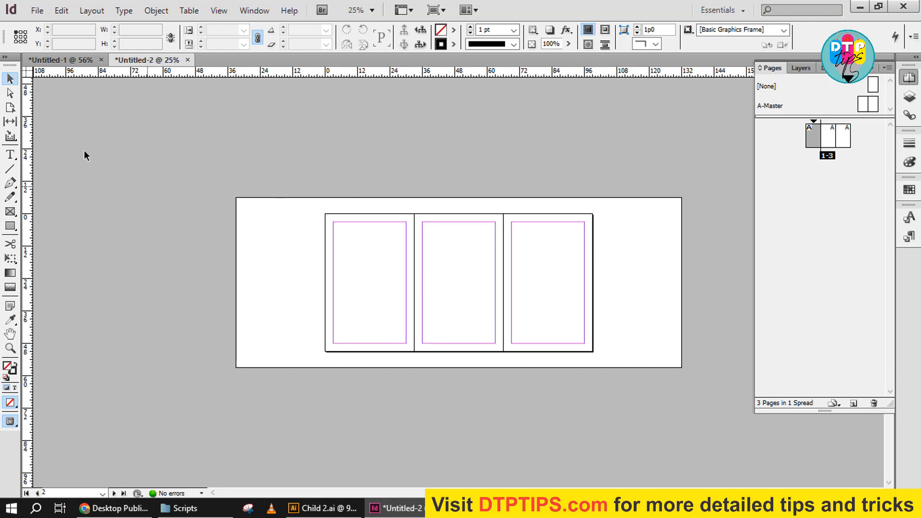
# Select the middle page of the spread with the Page tool and set all of its margins to 0
pyautogui.click(11, 108)
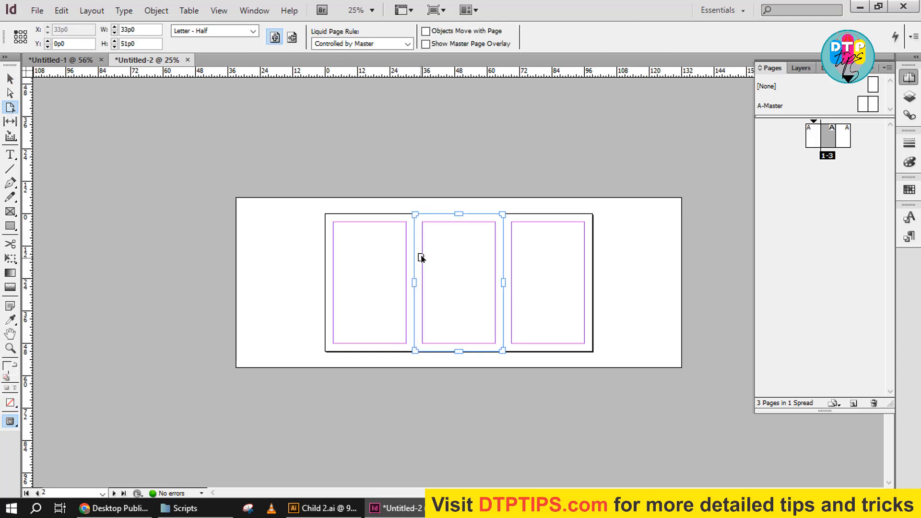
pyautogui.click(91, 11)
pyautogui.click(130, 41)
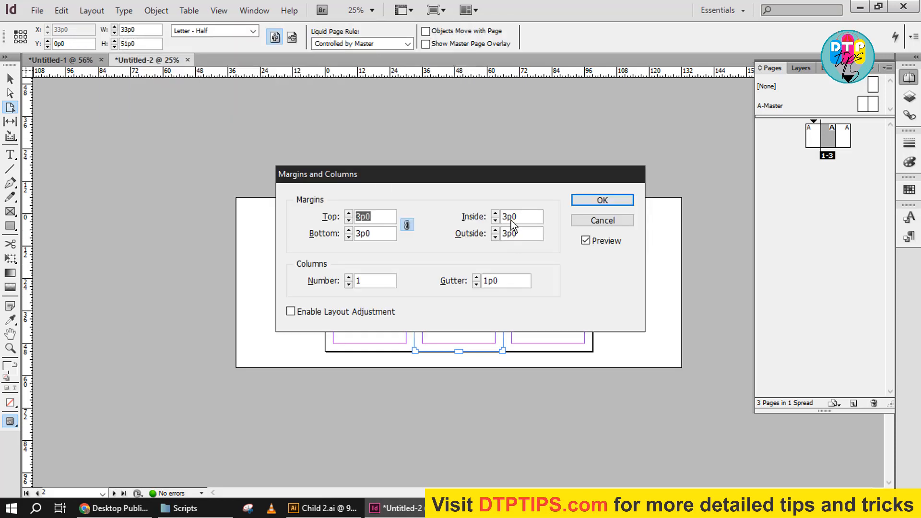
pyautogui.write('0')
pyautogui.click(583, 202)
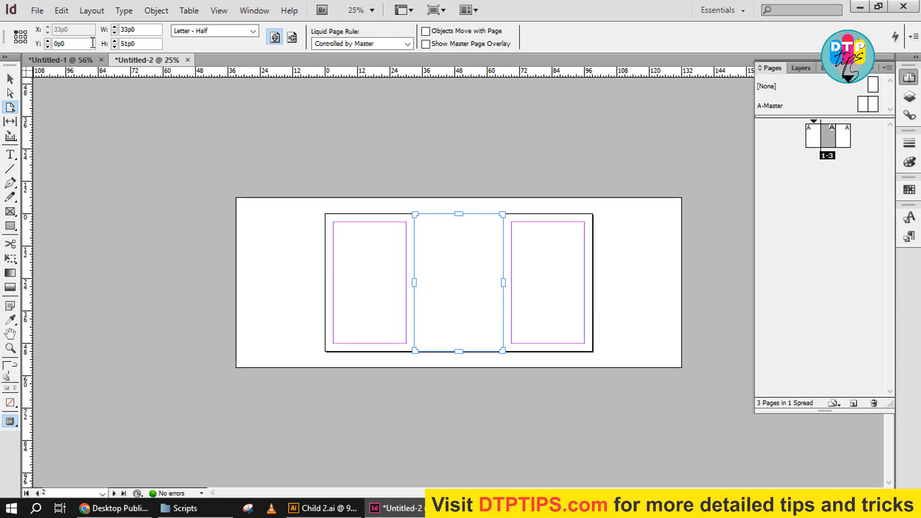
# Set the middle page's width to 20 mm for the spine and leave page editing
pyautogui.doubleClick(144, 31)
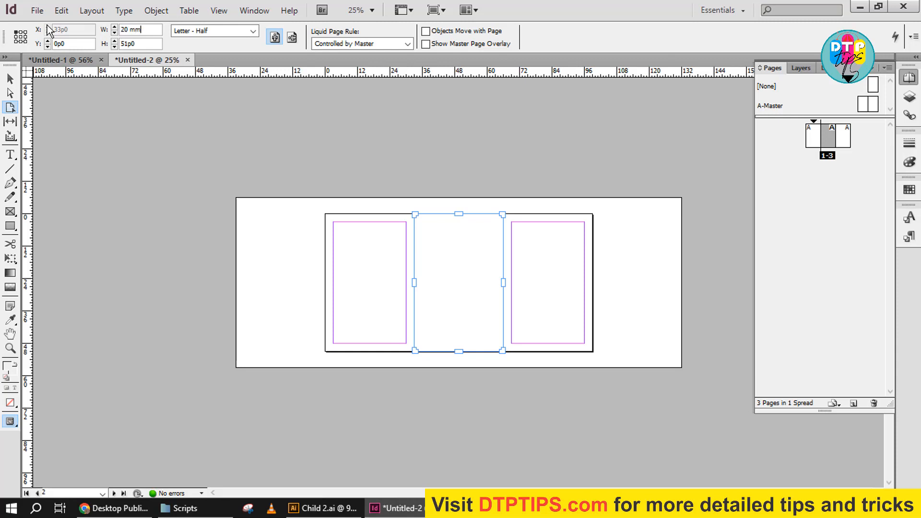
pyautogui.press('Return')
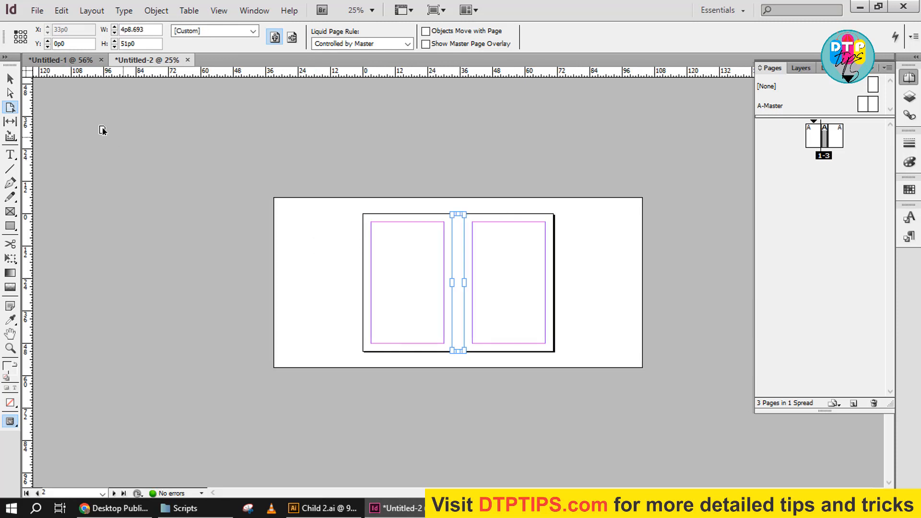
pyautogui.click(10, 85)
pyautogui.click(245, 248)
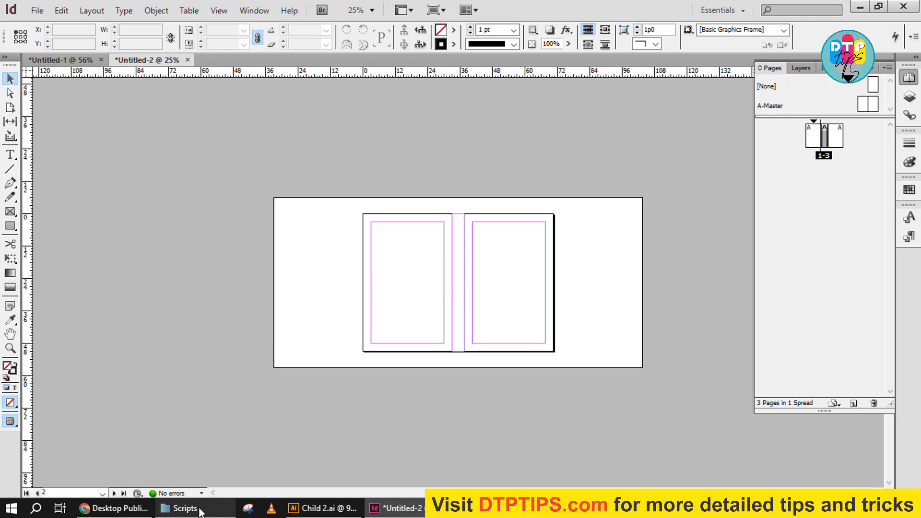
# Place Child 2.ai from the Scripts folder at 100% scale over the three-page spread, starting on the pasteboard beside the first page
pyautogui.click(181, 508)
pyautogui.moveTo(459, 176); pyautogui.dragTo(180, 272)
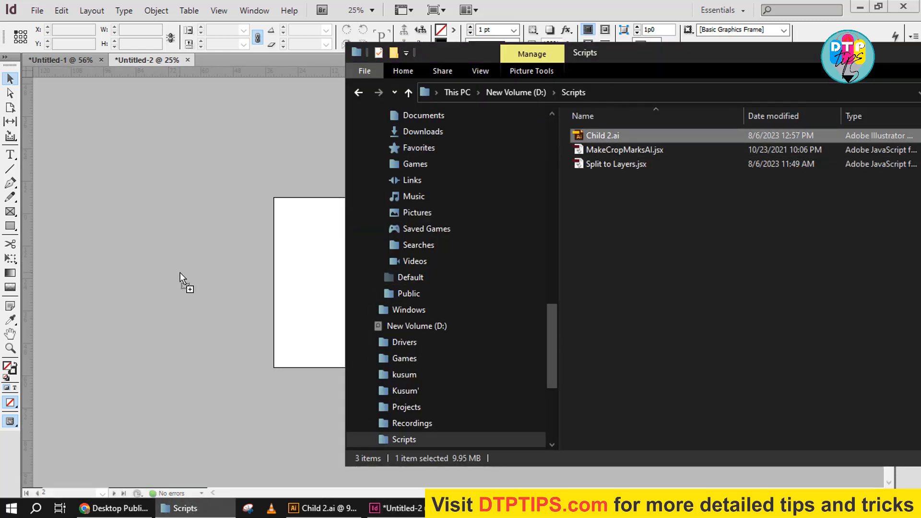
pyautogui.moveTo(180, 273); pyautogui.dragTo(180, 273)
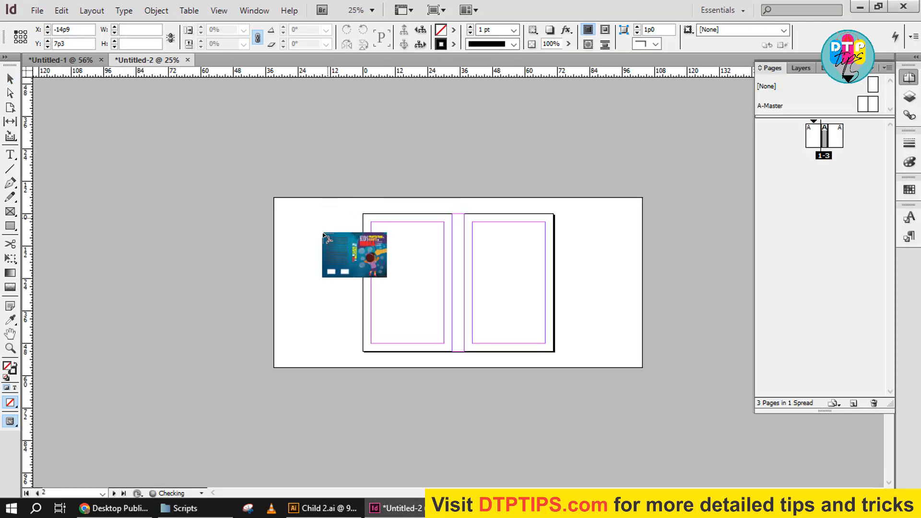
pyautogui.click(327, 218)
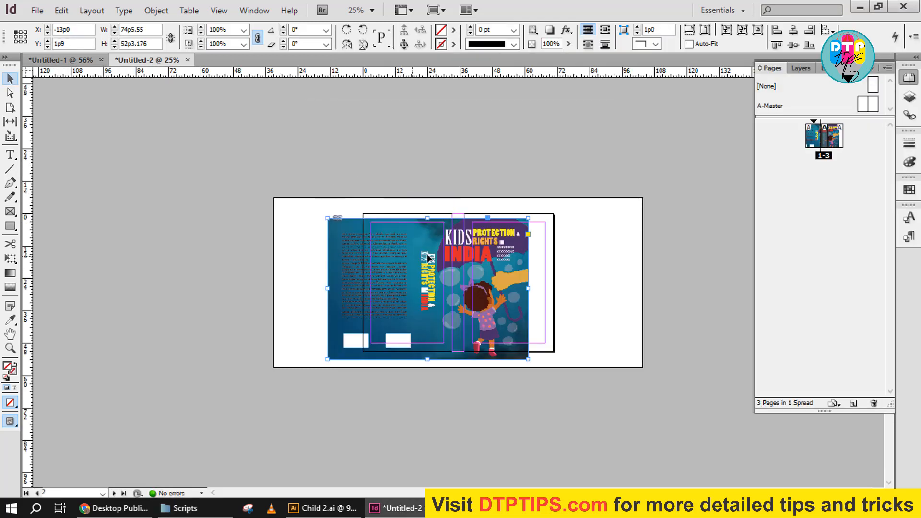
# Move the placed cover artwork over the three-page spread so it overlaps the page edges, at about X -2p6, Y -0p7.588
pyautogui.moveTo(428, 257); pyautogui.dragTo(446, 256)
pyautogui.click(625, 287)
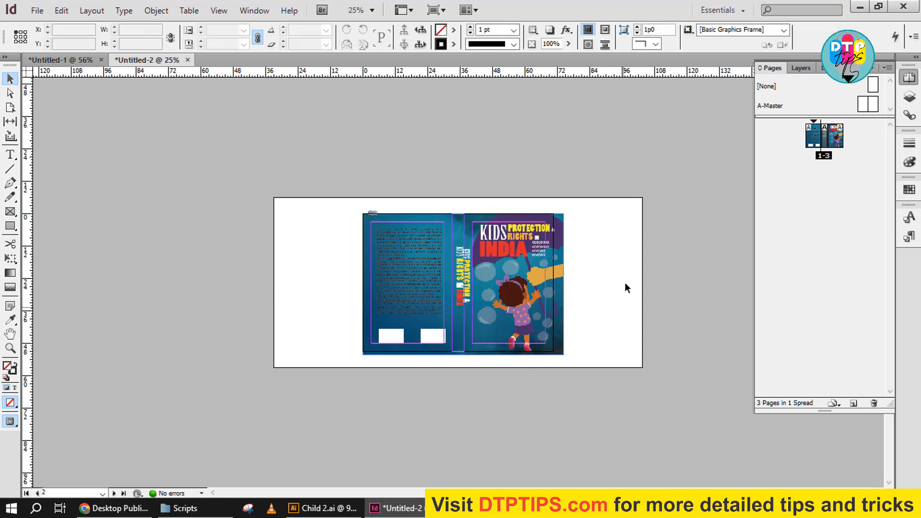
pyautogui.press('z')
pyautogui.click(508, 318)
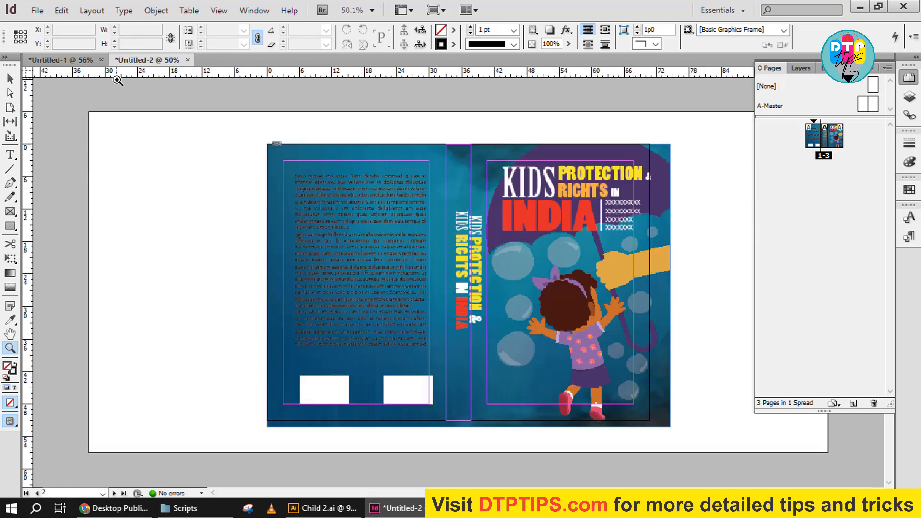
pyautogui.click(9, 79)
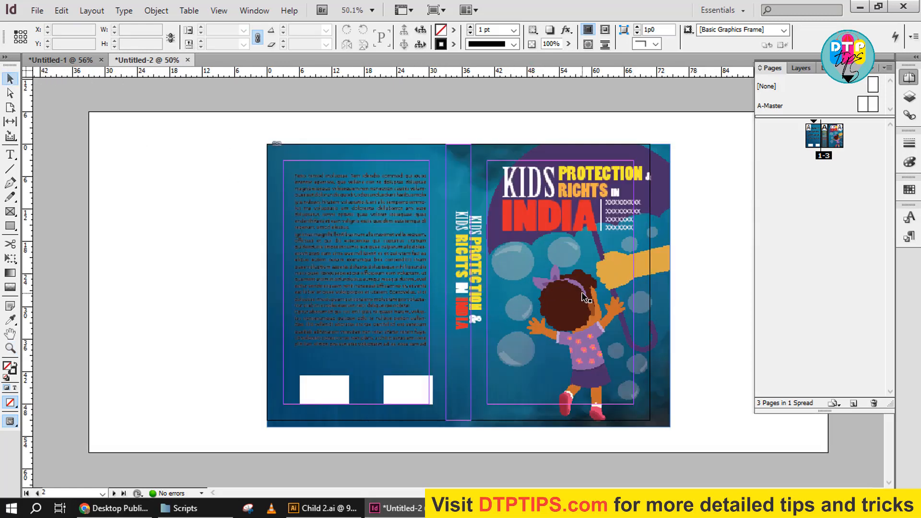
pyautogui.moveTo(582, 292); pyautogui.dragTo(567, 288)
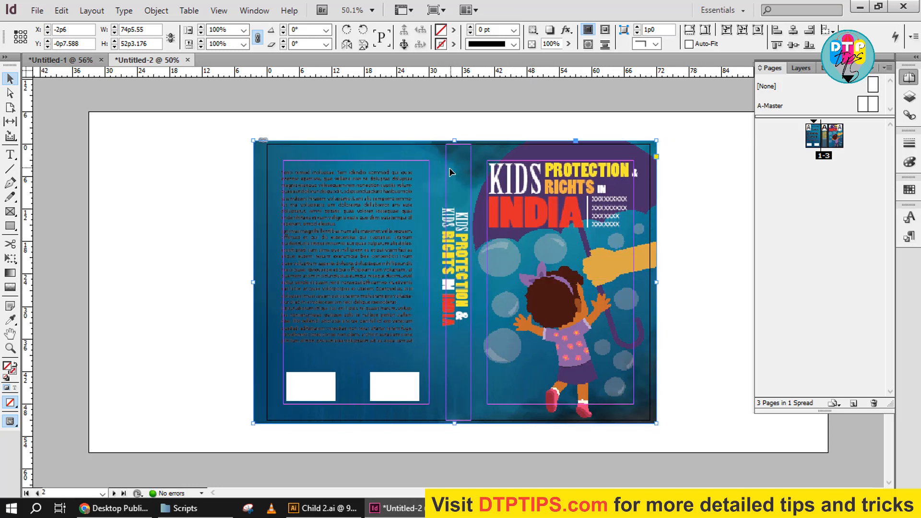
# Set the middle spine page's width to 30 mm with the Page tool and move the cover artwork to the spread's origin at X 0p0, Y 0p0
pyautogui.click(13, 110)
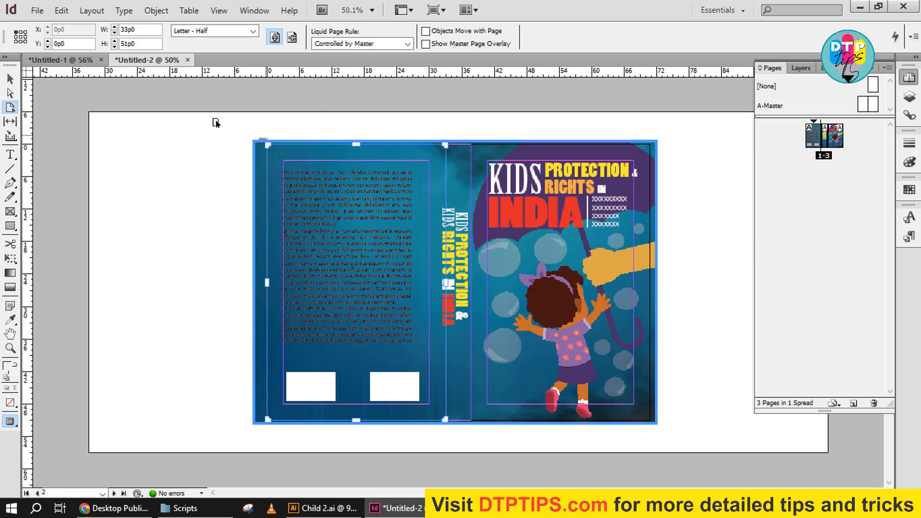
pyautogui.click(10, 78)
pyautogui.click(168, 136)
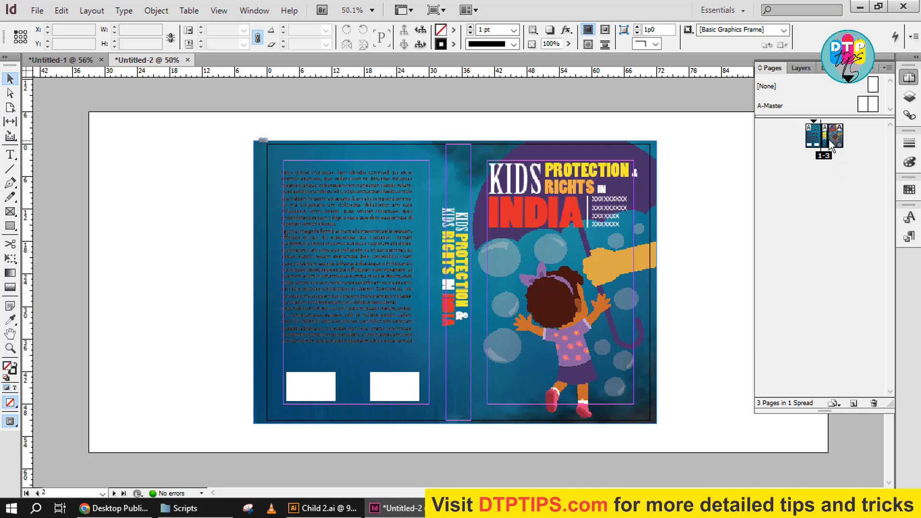
pyautogui.click(10, 107)
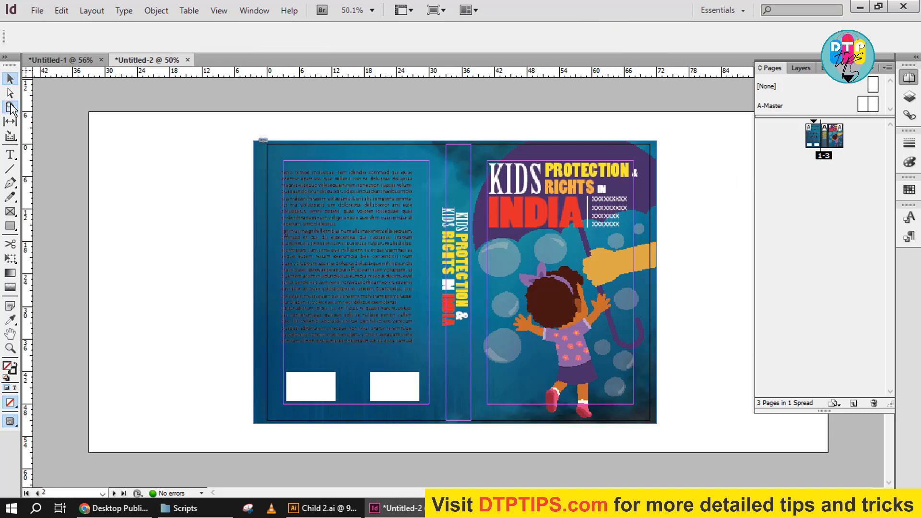
pyautogui.tripleClick(152, 30)
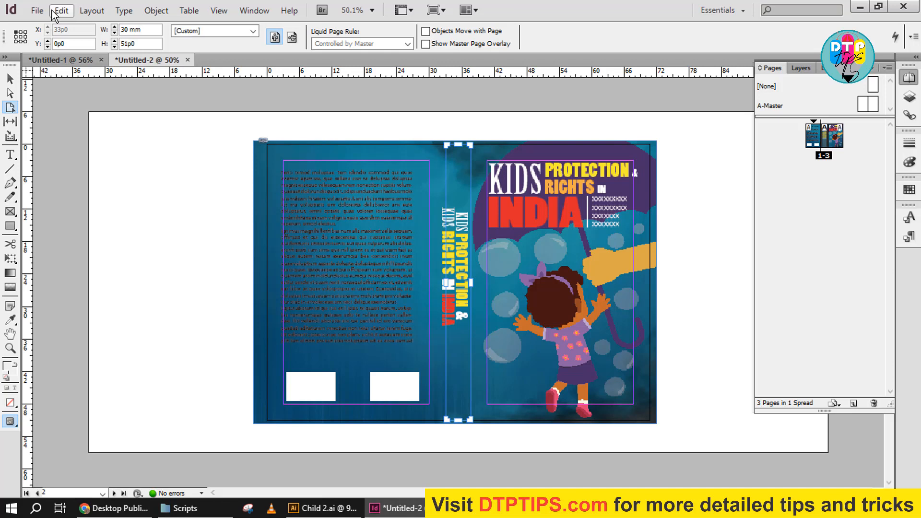
pyautogui.press('Return')
pyautogui.click(5, 78)
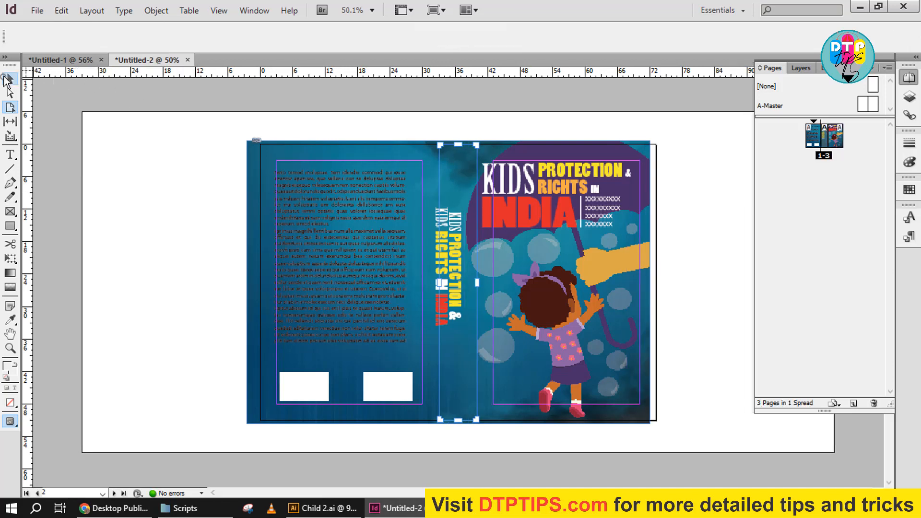
pyautogui.click(637, 200)
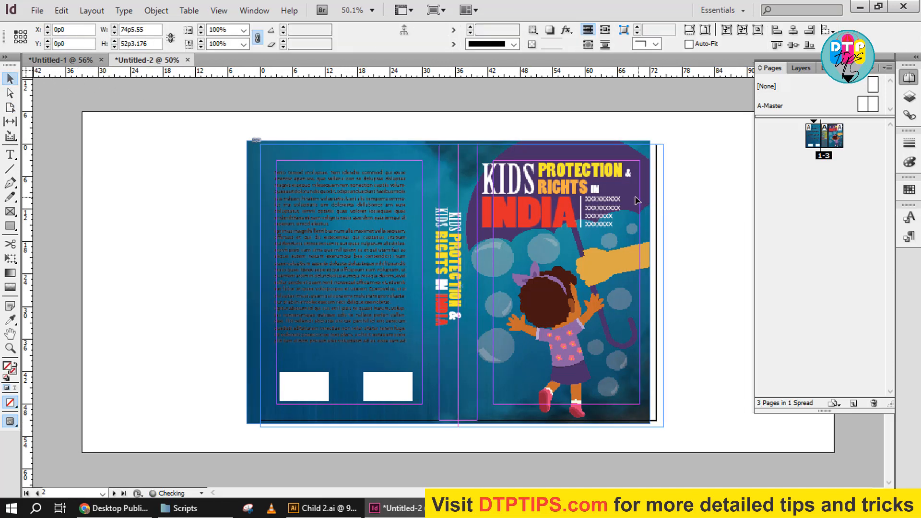
# Add a 3 mm document bleed on all sides and centre the cover artwork on the spread so it covers the bleed
pyautogui.click(37, 11)
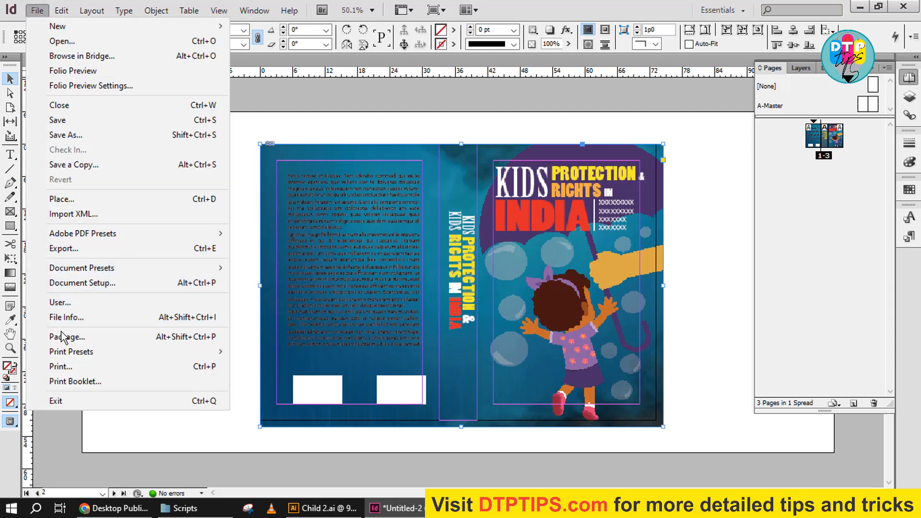
pyautogui.click(98, 286)
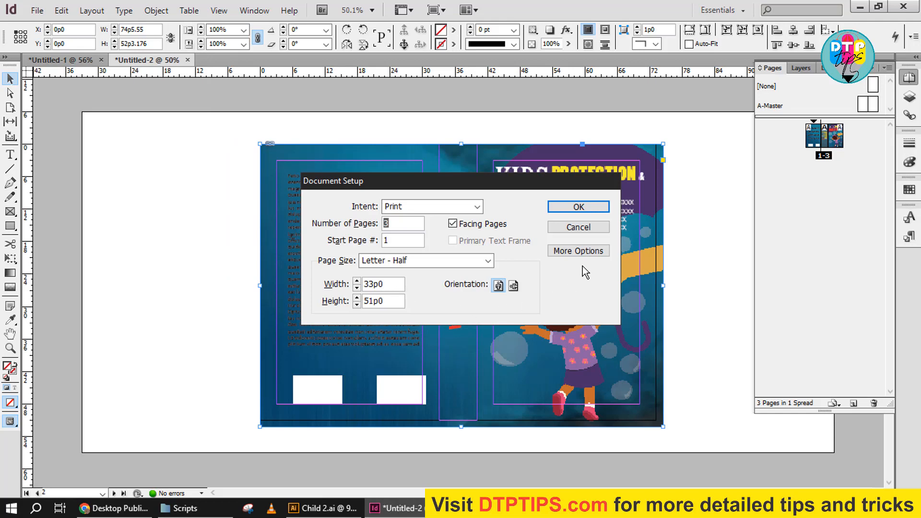
pyautogui.click(573, 253)
pyautogui.click(367, 356)
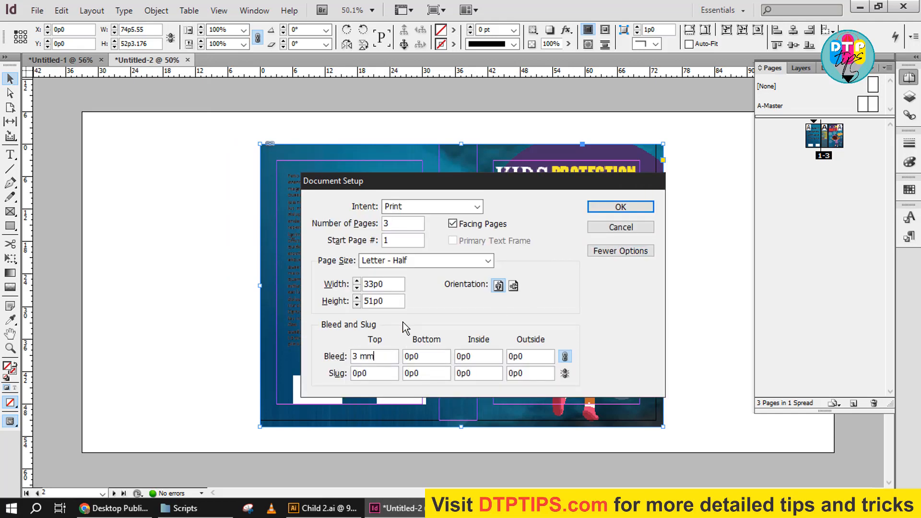
pyautogui.press('Return')
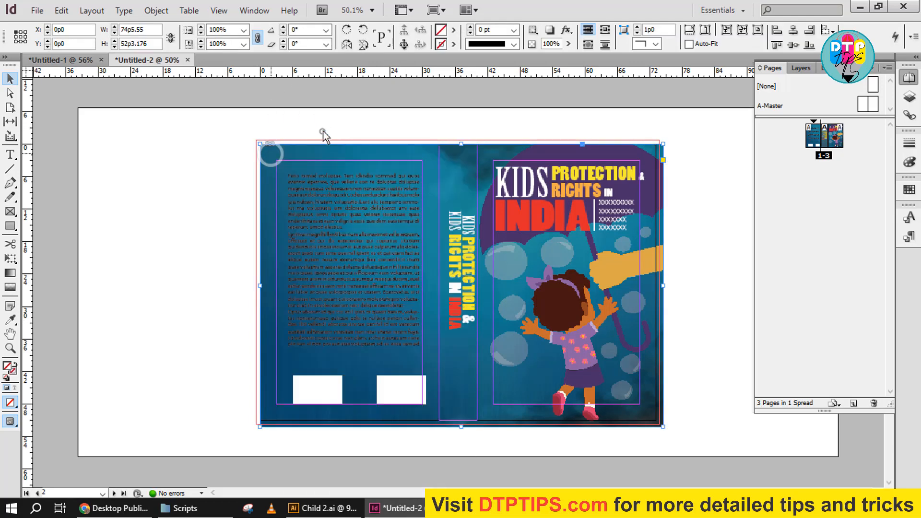
pyautogui.moveTo(653, 162)
pyautogui.mouseDown()
pyautogui.moveTo(637, 153)
pyautogui.moveTo(650, 160)
pyautogui.mouseUp()
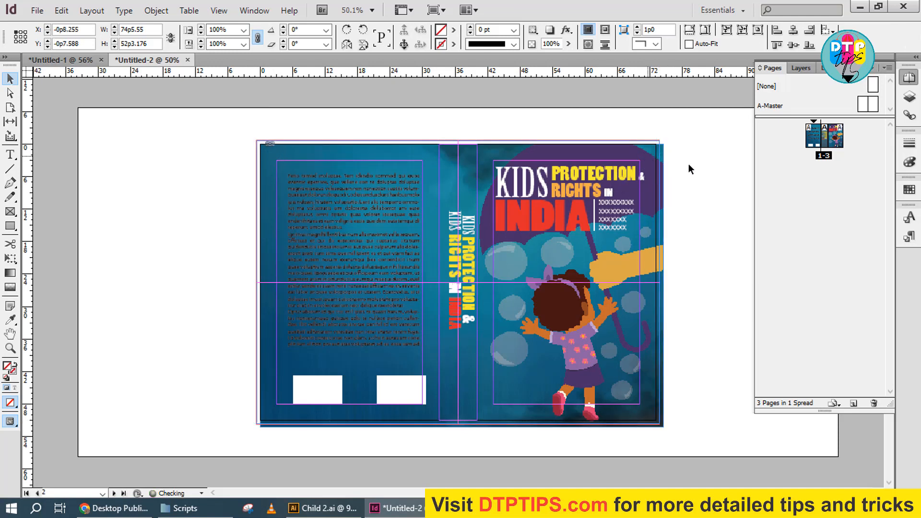
pyautogui.click(686, 180)
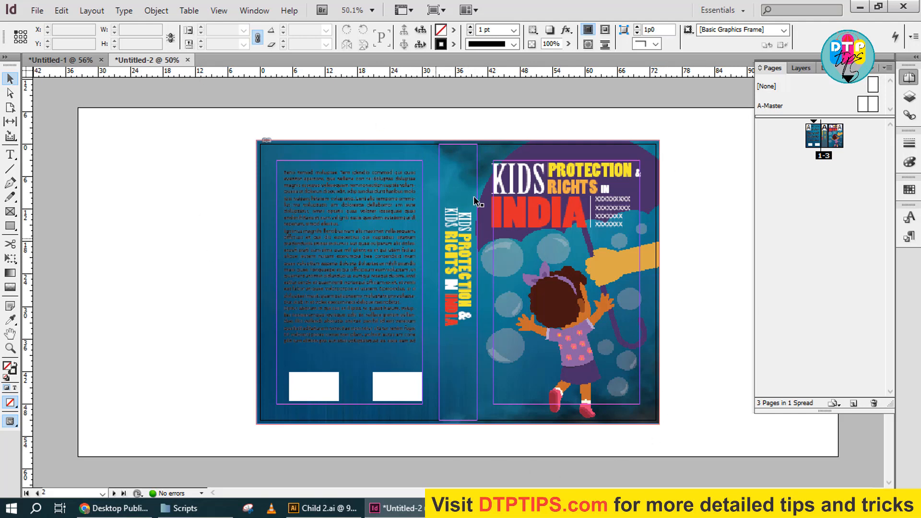
pyautogui.click(36, 12)
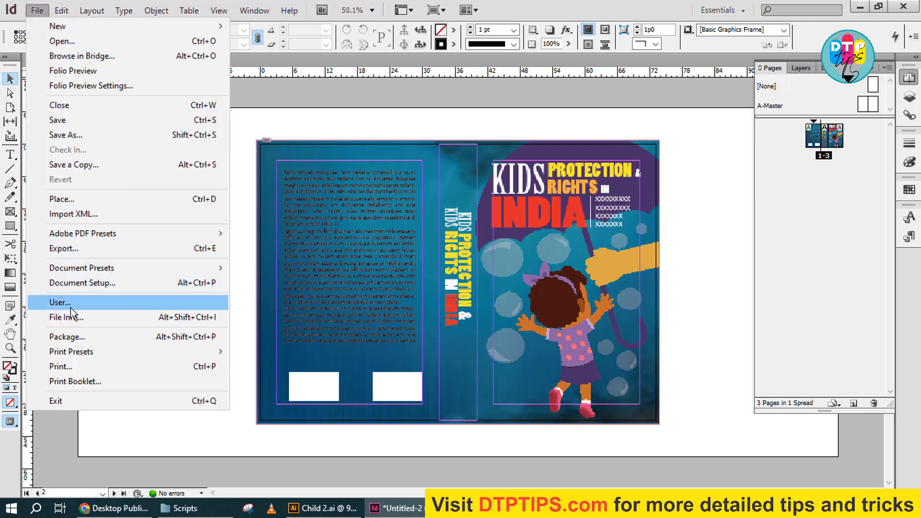
pyautogui.moveTo(72, 350)
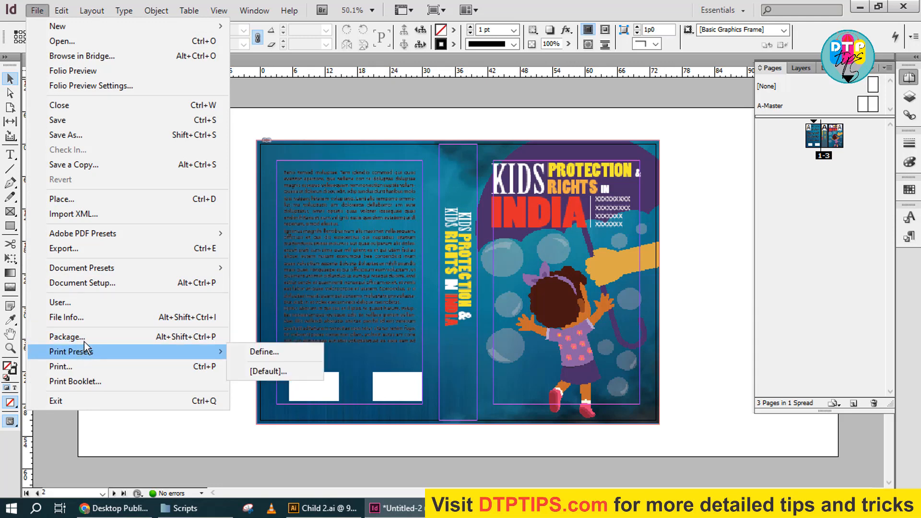
pyautogui.click(92, 250)
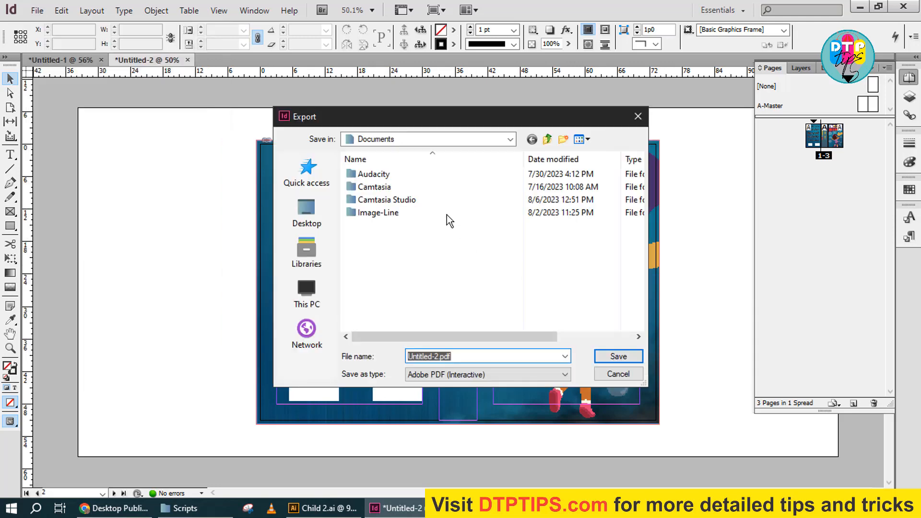
pyautogui.click(438, 374)
pyautogui.click(439, 387)
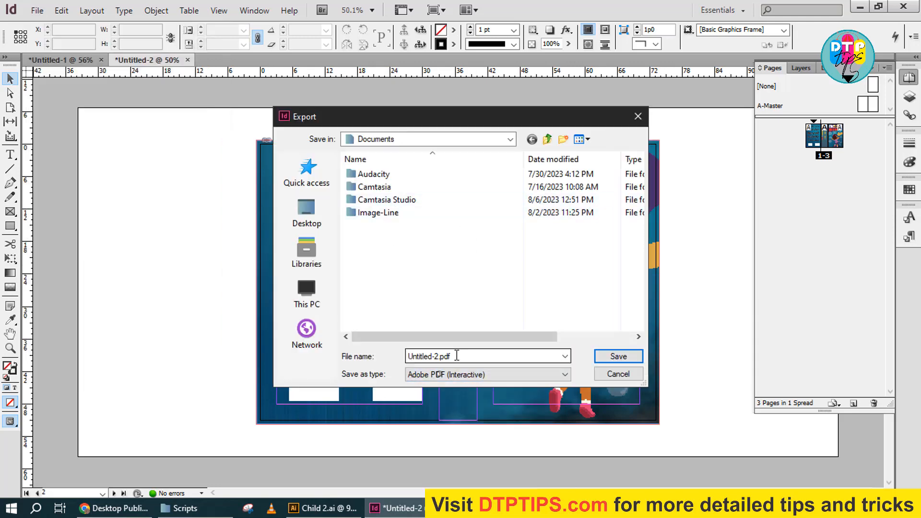
pyautogui.click(329, 226)
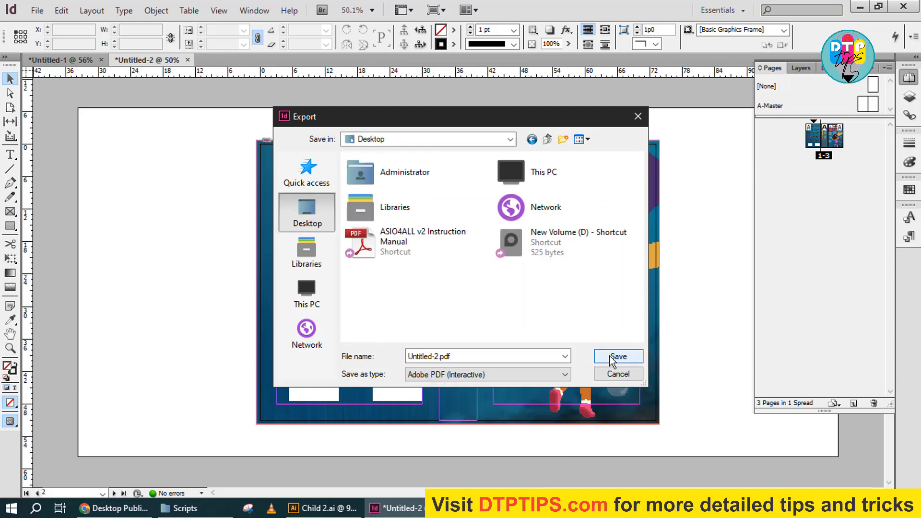
pyautogui.click(611, 357)
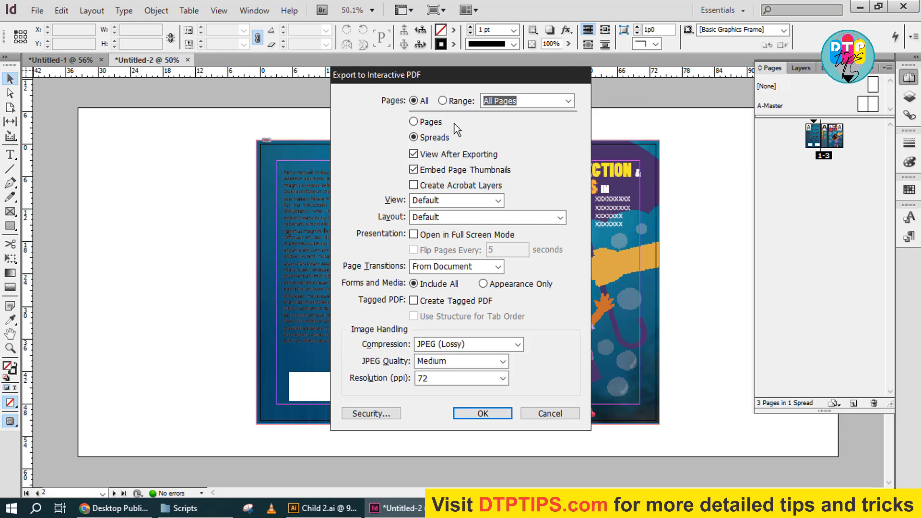
pyautogui.click(551, 413)
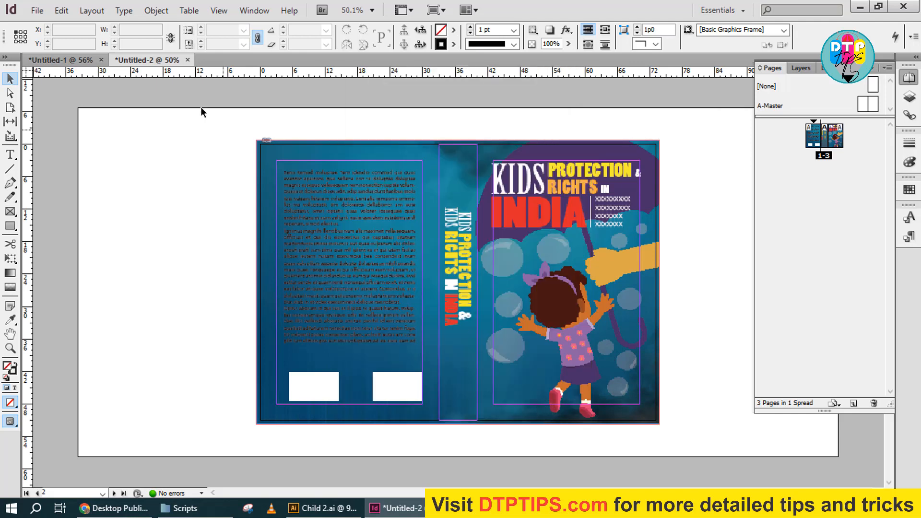
# Start exporting the document to the Desktop as Untitled-2.pdf in Adobe PDF (Print) format
pyautogui.click(47, 13)
pyautogui.click(92, 249)
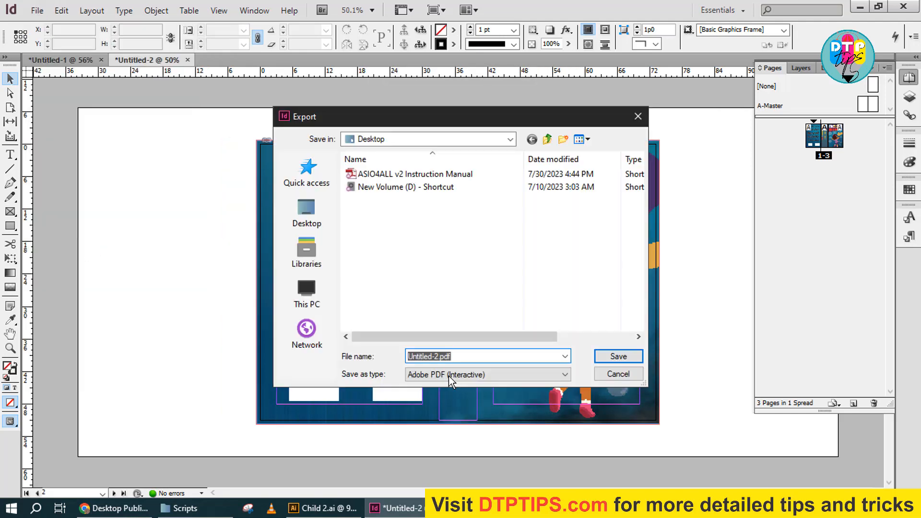
pyautogui.click(451, 375)
pyautogui.click(444, 391)
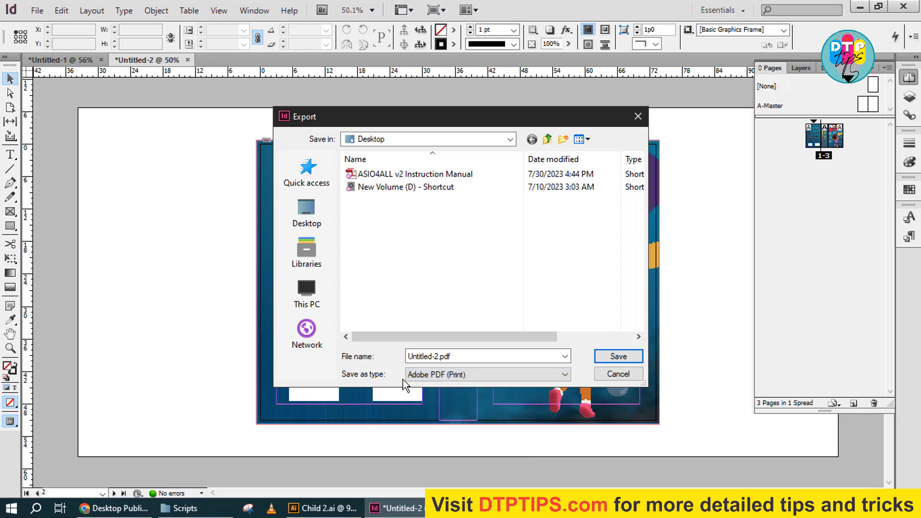
pyautogui.click(607, 357)
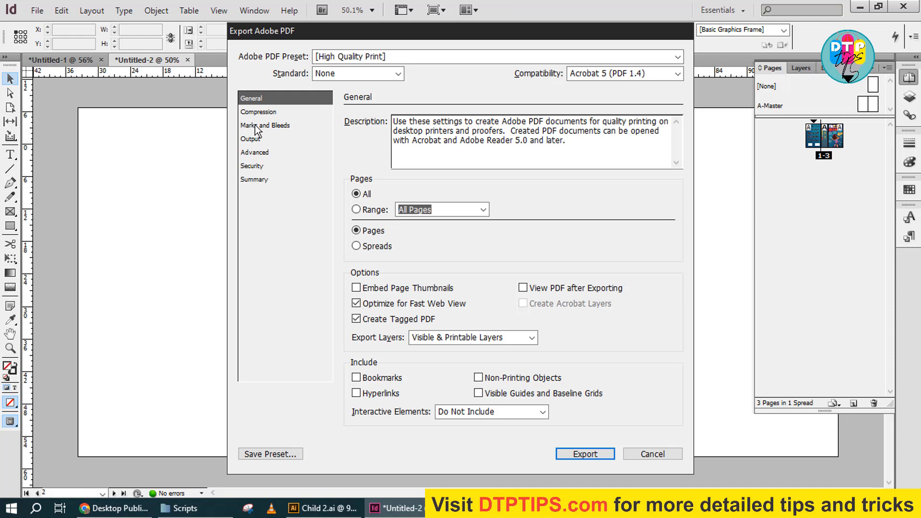
# Include crop marks and the document bleed settings in the PDF and run the export
pyautogui.click(257, 126)
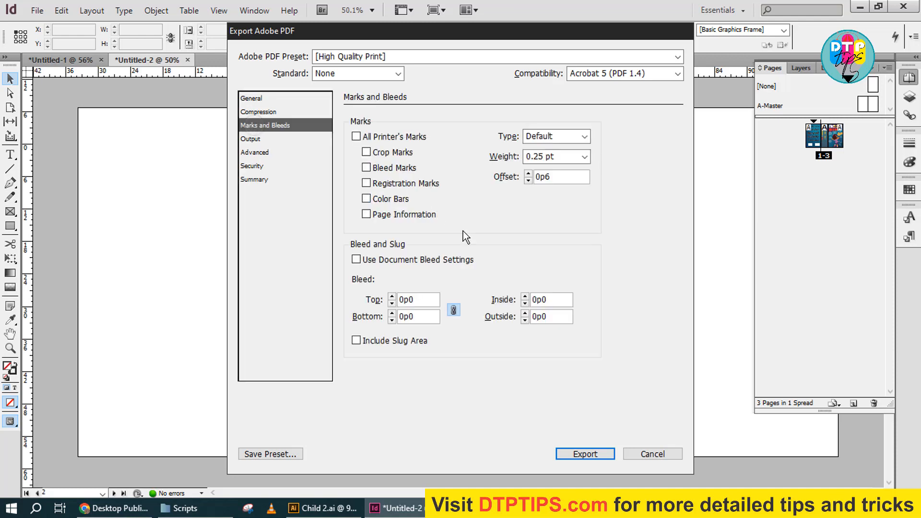
pyautogui.click(384, 152)
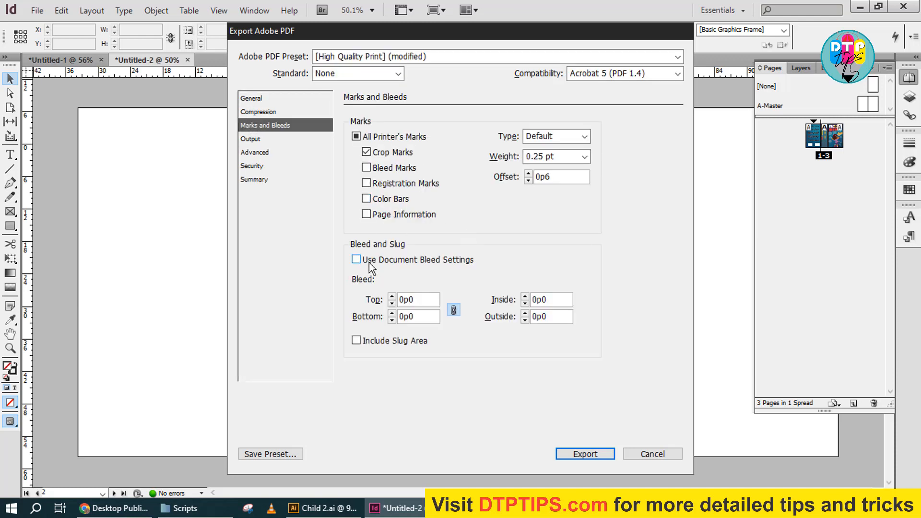
pyautogui.click(370, 264)
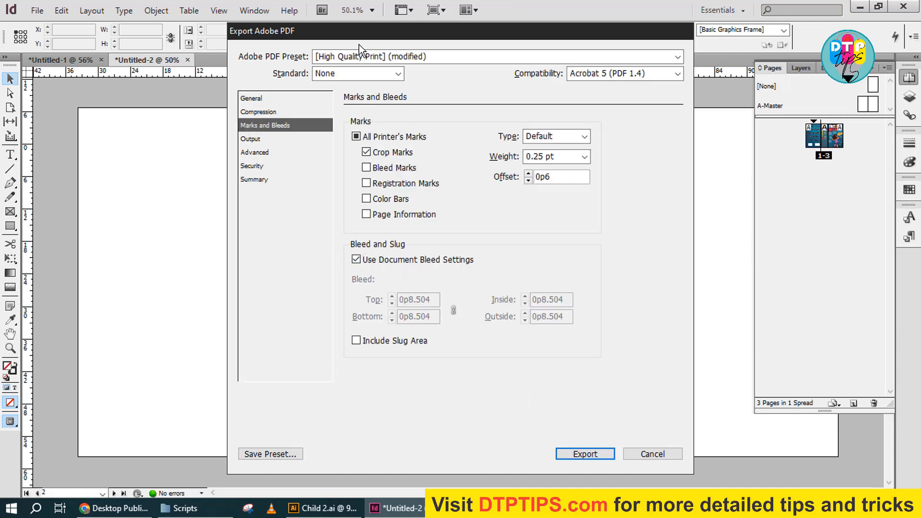
pyautogui.click(586, 454)
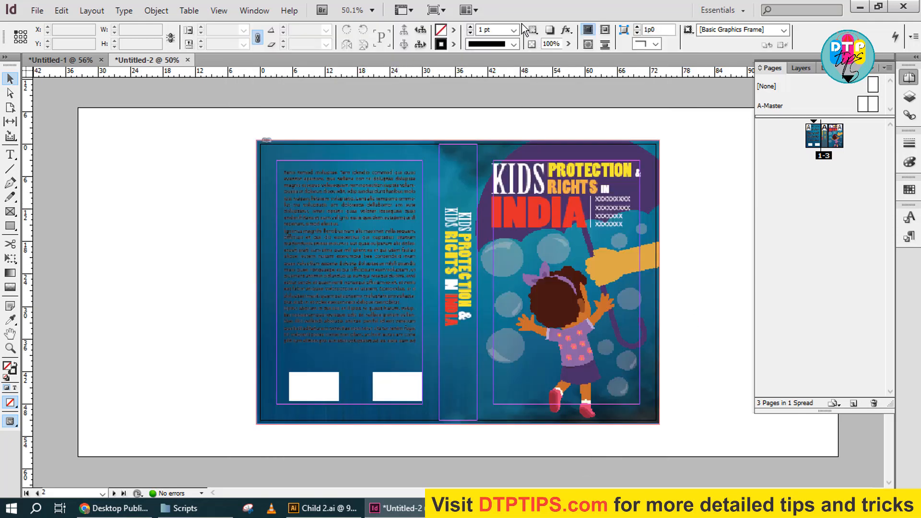
# Look for the exported Untitled-2.pdf on the desktop and in the Downloads and Documents folders
pyautogui.press('super+d')
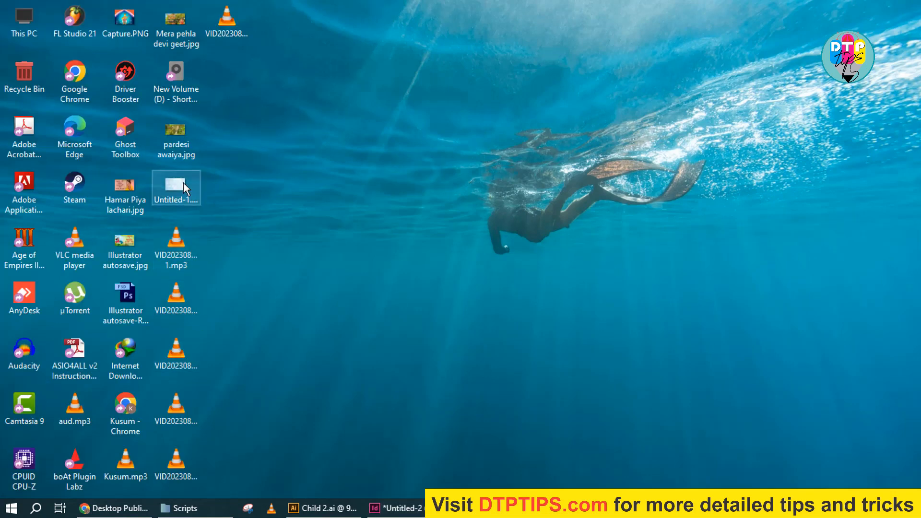
pyautogui.doubleClick(188, 203)
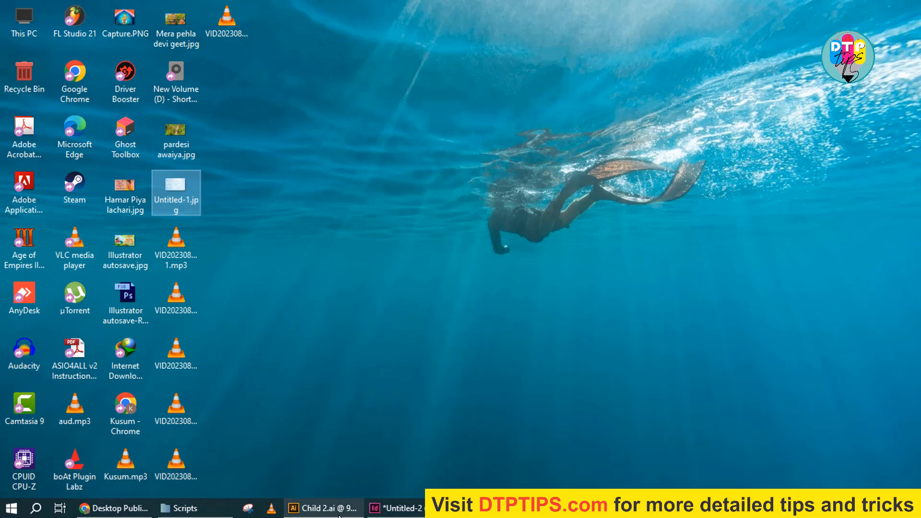
pyautogui.click(180, 507)
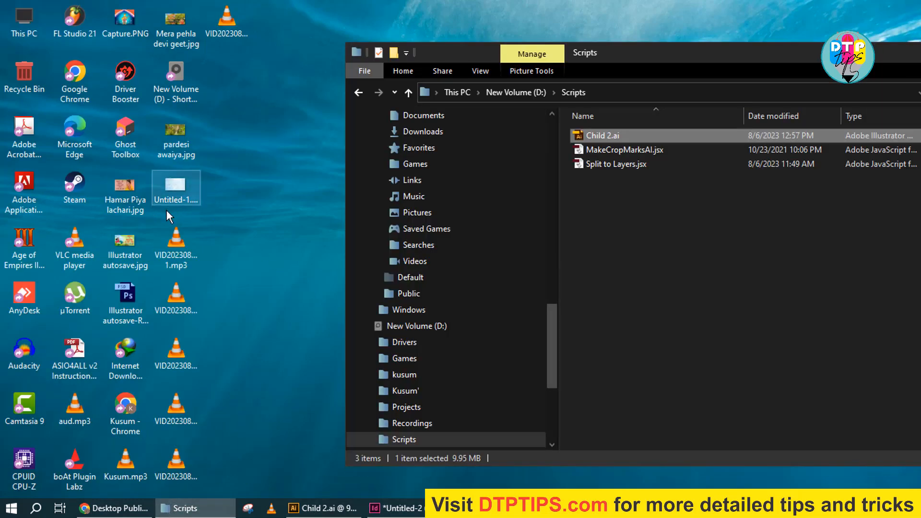
pyautogui.press('super+e')
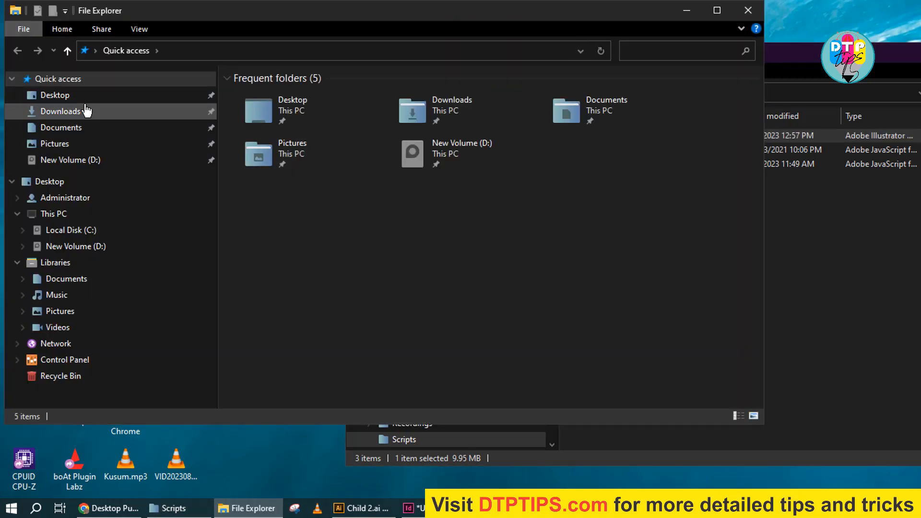
pyautogui.click(61, 111)
pyautogui.click(62, 127)
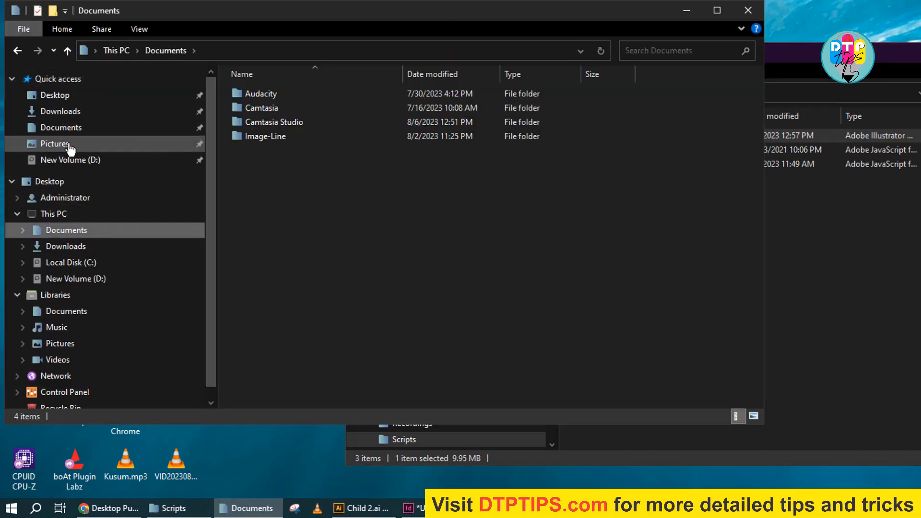
# Check the export save location in Illustrator, cancel that export, and switch to InDesign to check its export location
pyautogui.click(376, 506)
pyautogui.click(413, 509)
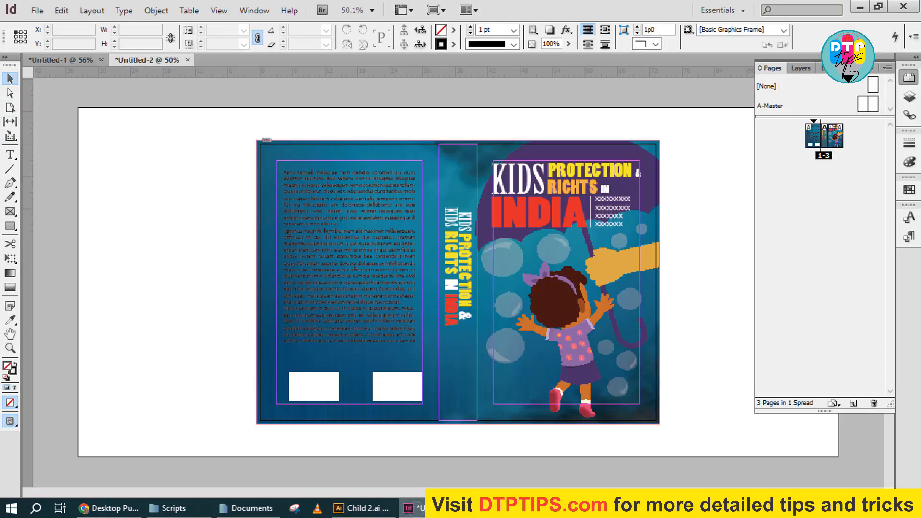
pyautogui.click(422, 509)
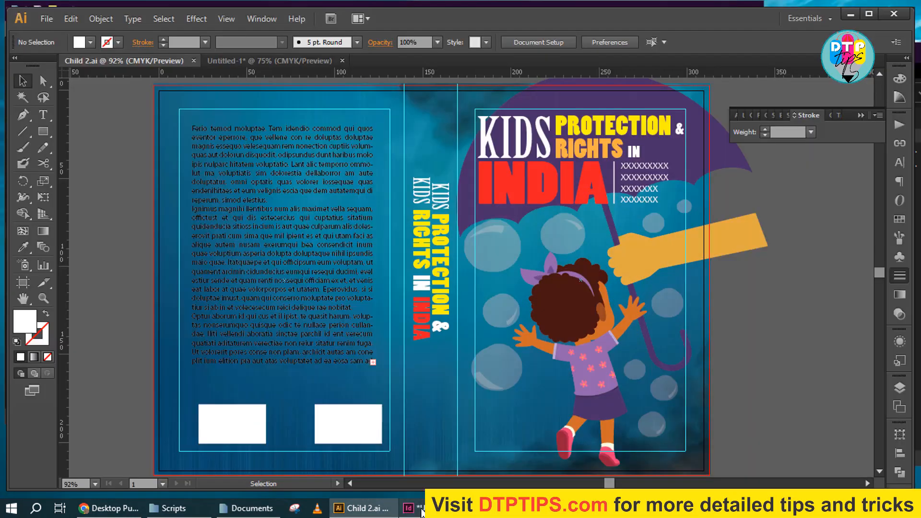
pyautogui.press('v')
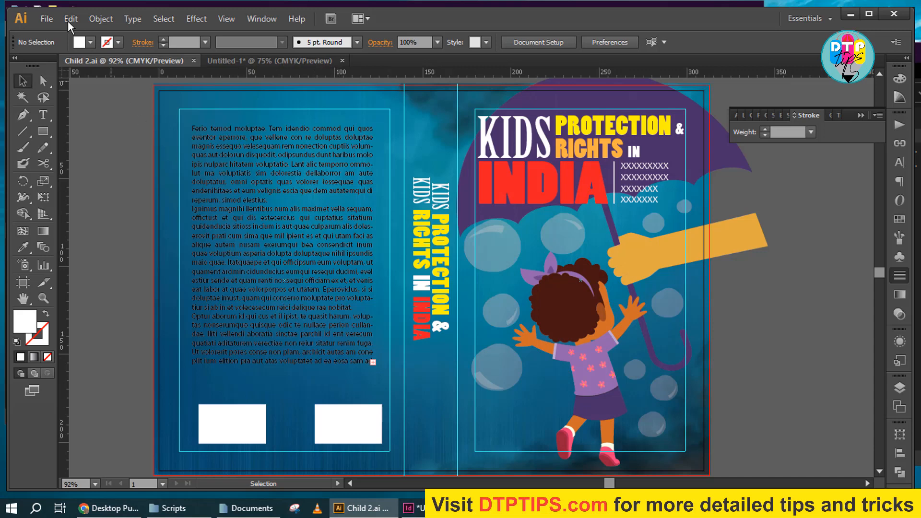
pyautogui.click(46, 18)
pyautogui.press('Escape')
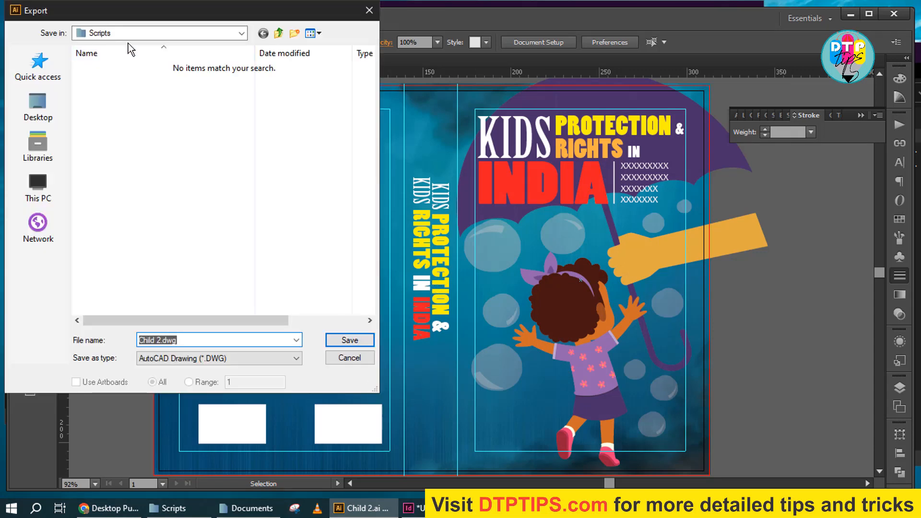
pyautogui.click(350, 357)
pyautogui.hotkey('alt', 'Tab')
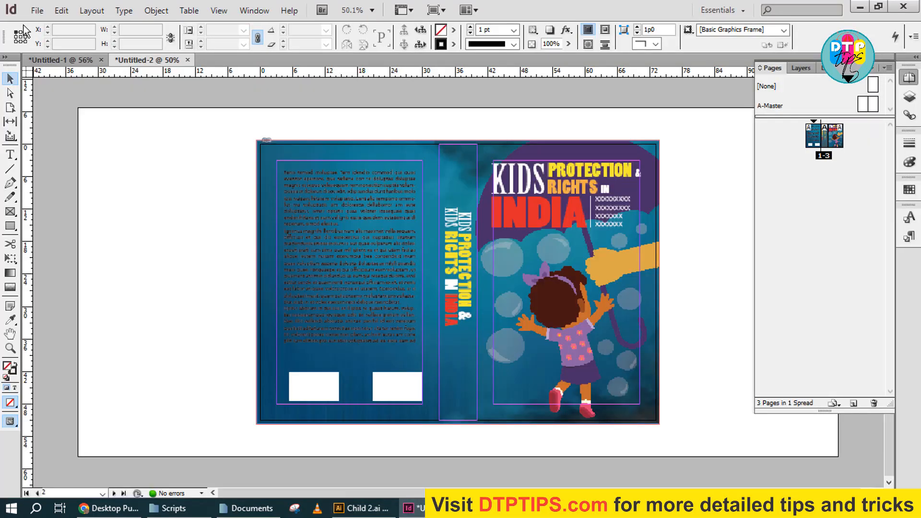
pyautogui.click(37, 10)
pyautogui.click(88, 249)
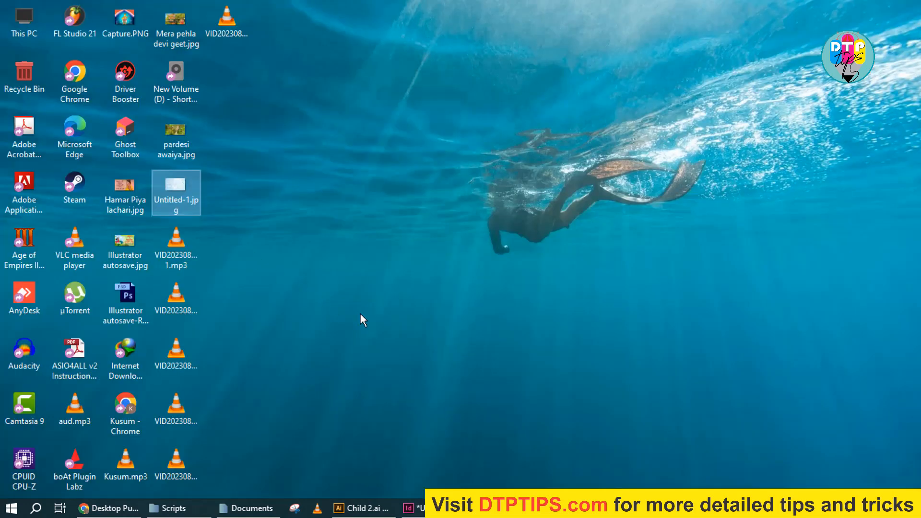
pyautogui.moveTo(183, 197)
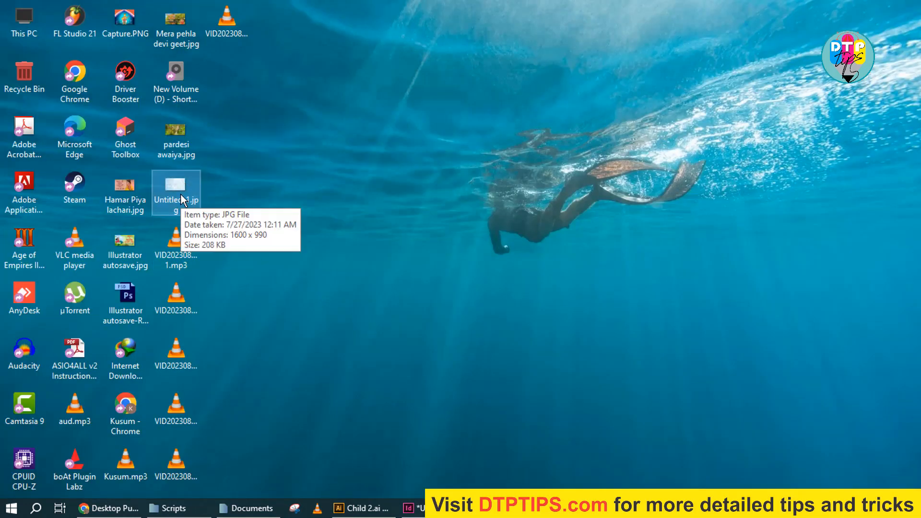
pyautogui.press('F2')
pyautogui.write('uu')
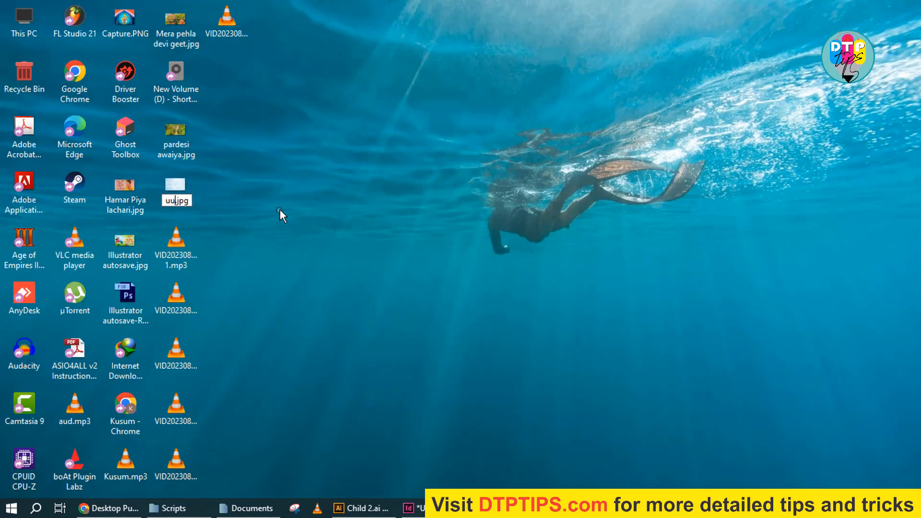
pyautogui.press('Escape')
pyautogui.moveTo(174, 245)
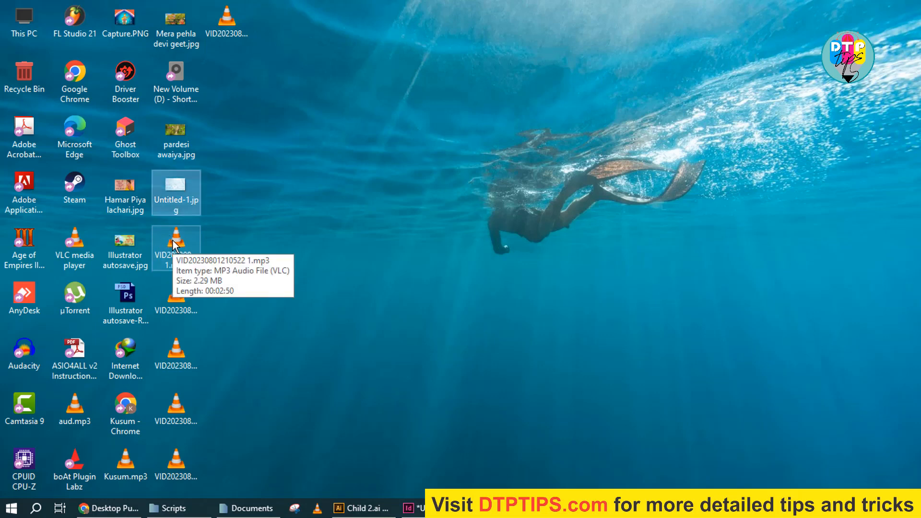
# Refresh the desktop, review the crop marks in the exported Untitled-2.pdf in Acrobat, and close the PDF
pyautogui.rightClick(347, 225)
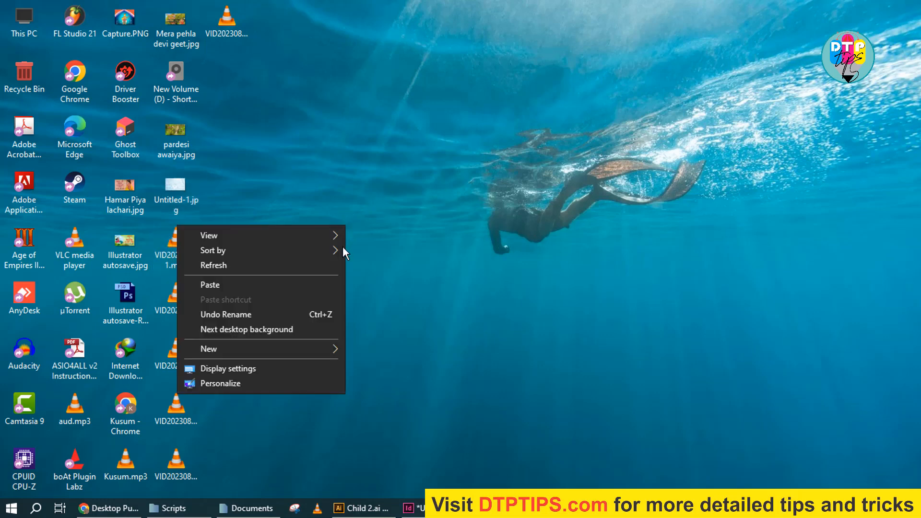
pyautogui.click(231, 264)
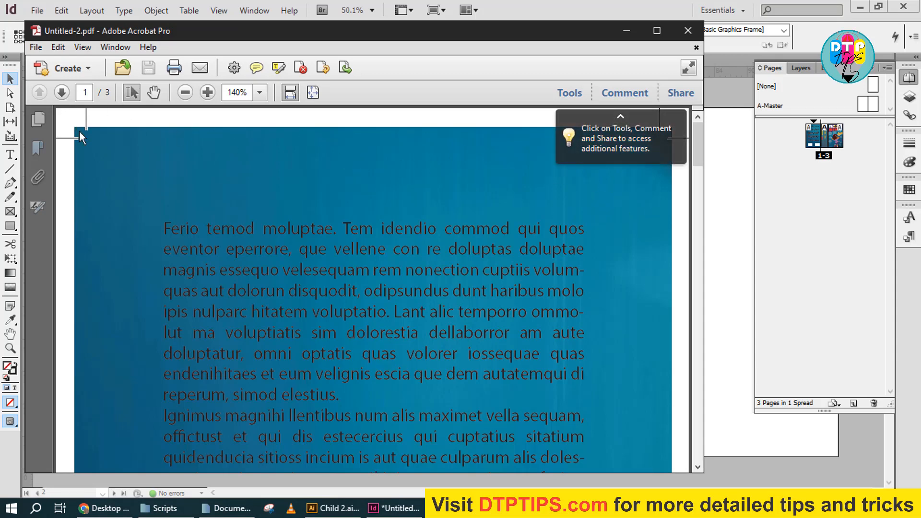
pyautogui.click(688, 31)
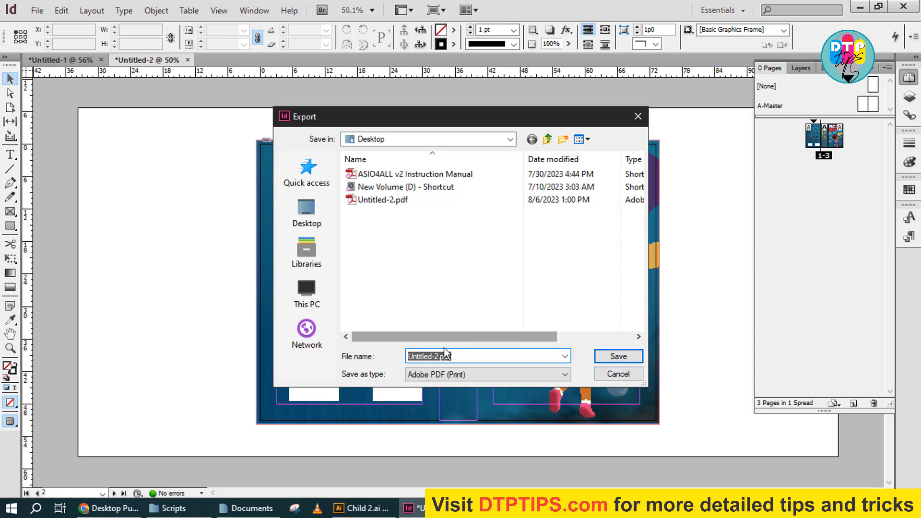
# Export the InDesign cover to the Desktop as Untitled-2.pdf again, replacing the existing file and using Spreads instead of Pages
pyautogui.click(616, 359)
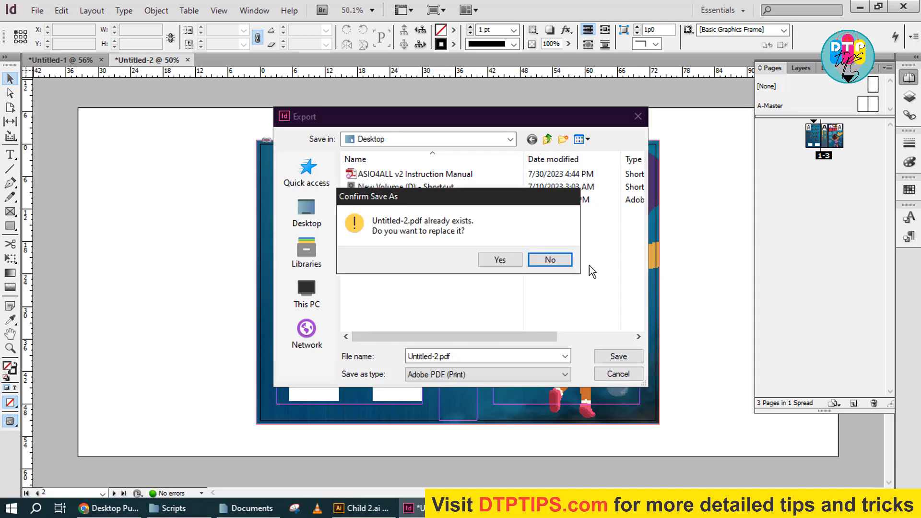
pyautogui.click(489, 260)
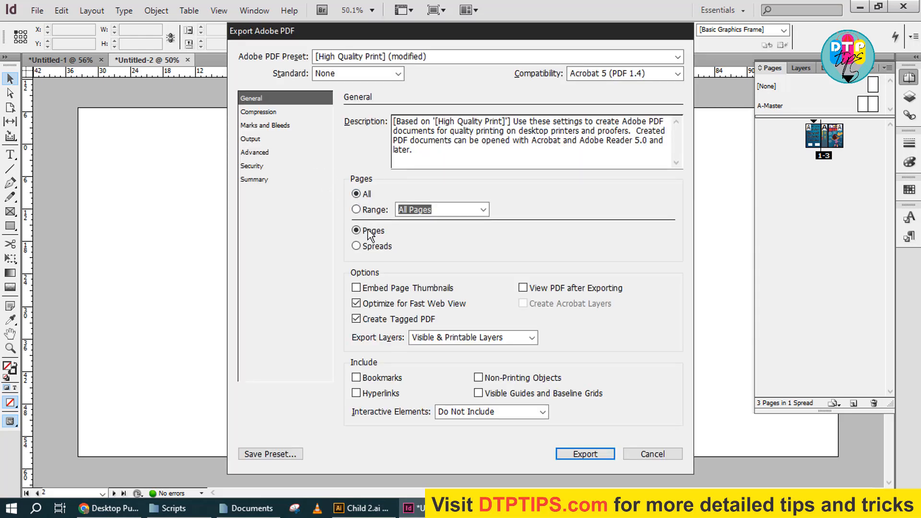
pyautogui.click(365, 247)
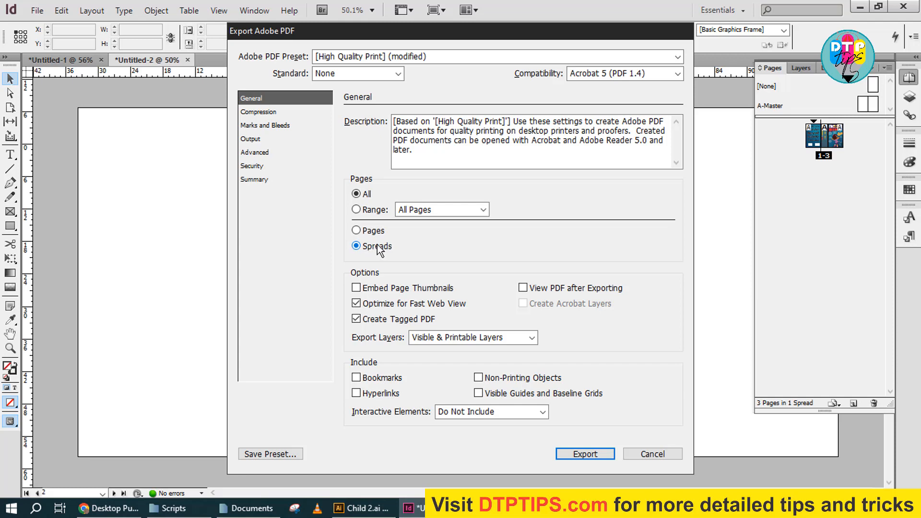
pyautogui.click(583, 455)
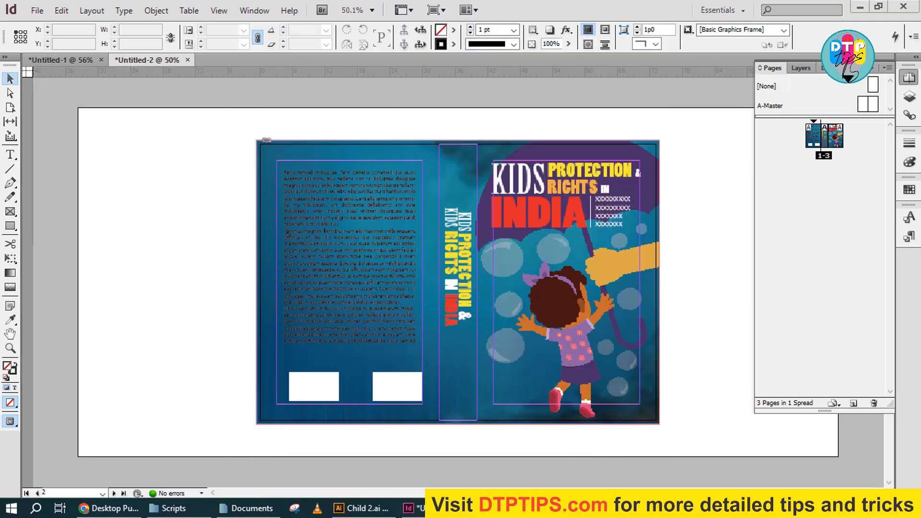
# Open the re-exported Untitled-2.pdf from the desktop to inspect the full cover and its crop marks, and return to InDesign
pyautogui.press('super+d')
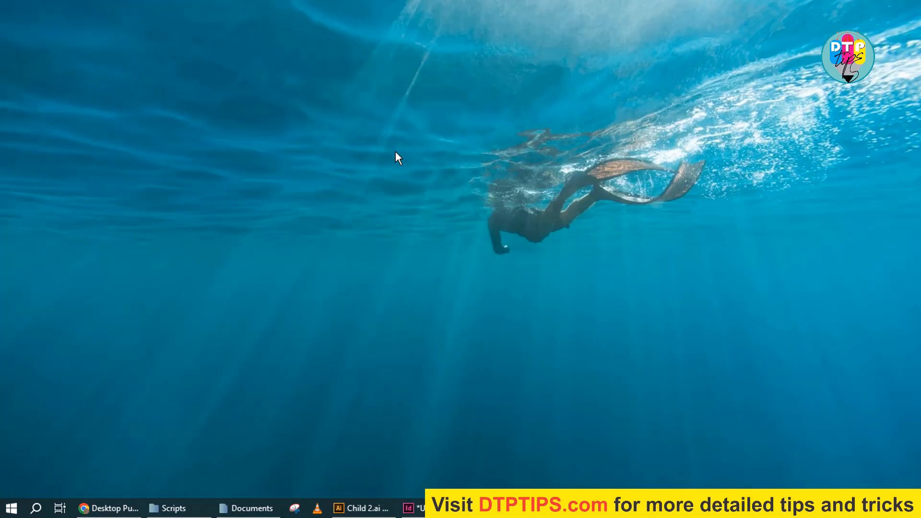
pyautogui.doubleClick(173, 181)
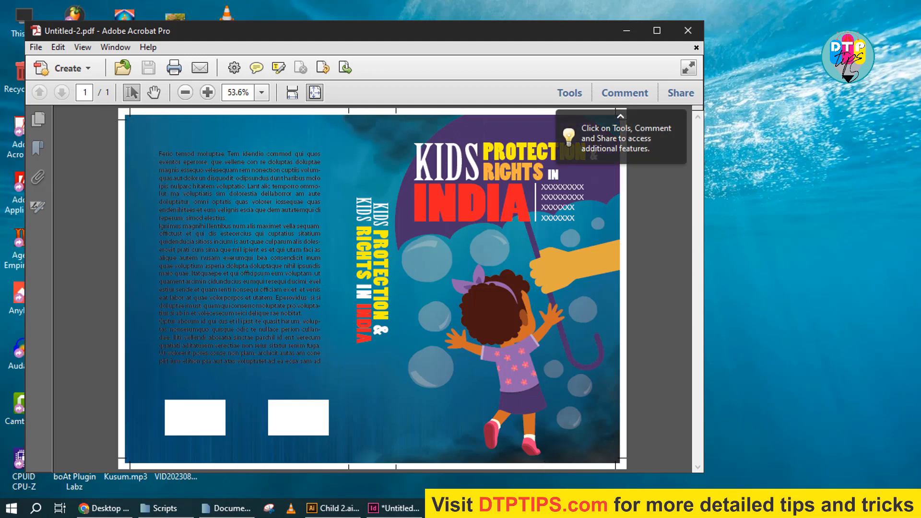
pyautogui.click(388, 510)
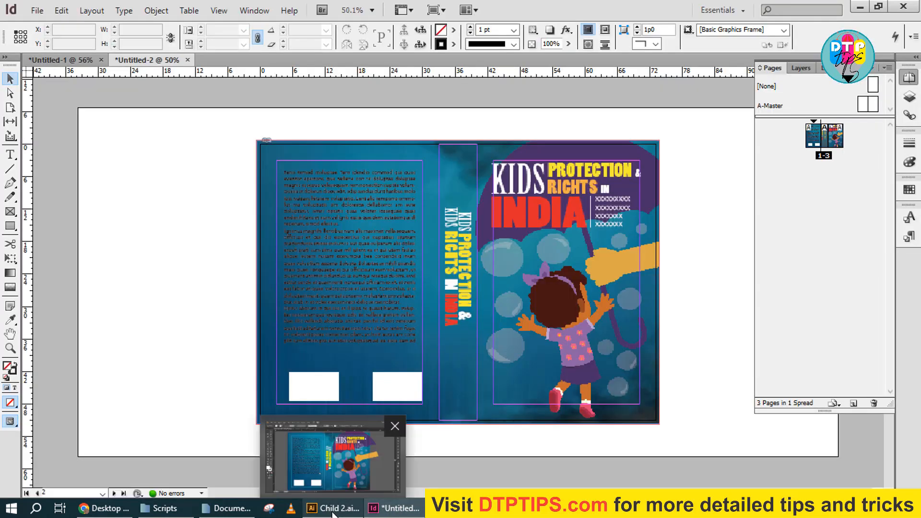
pyautogui.click(334, 508)
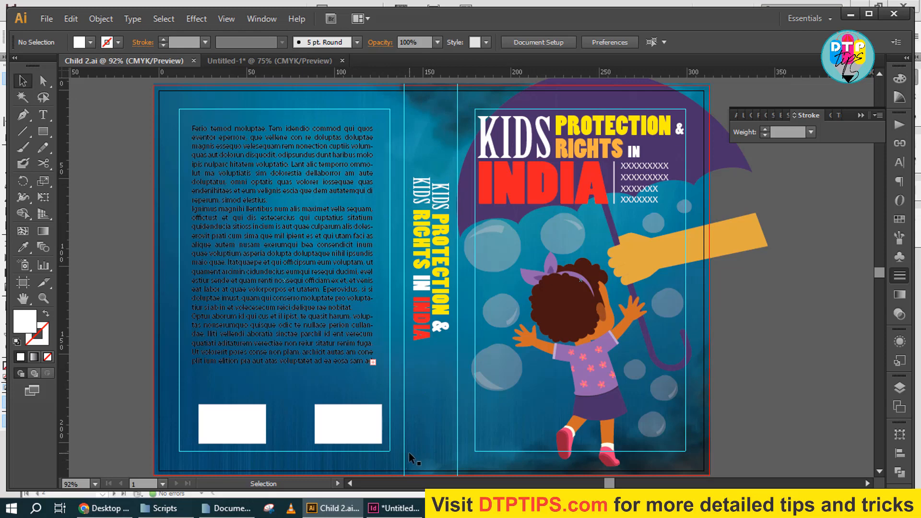
pyautogui.click(393, 508)
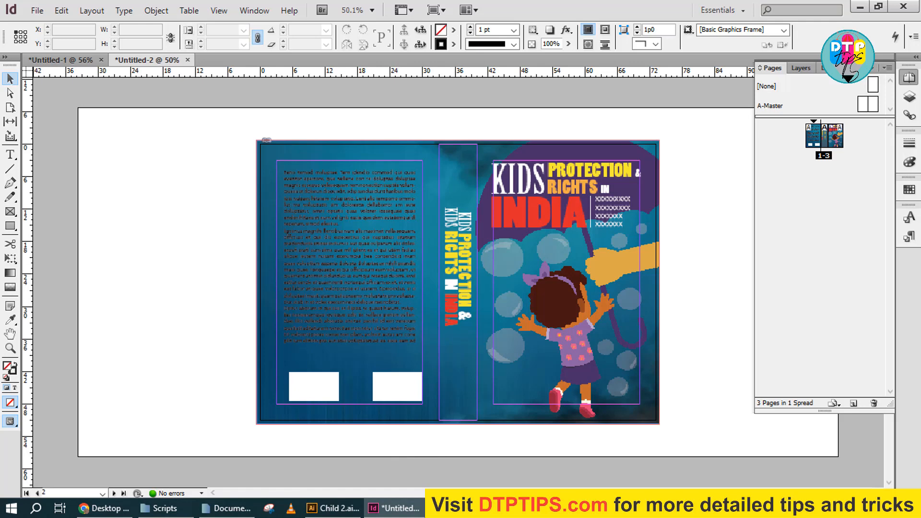
pyautogui.moveTo(477, 508)
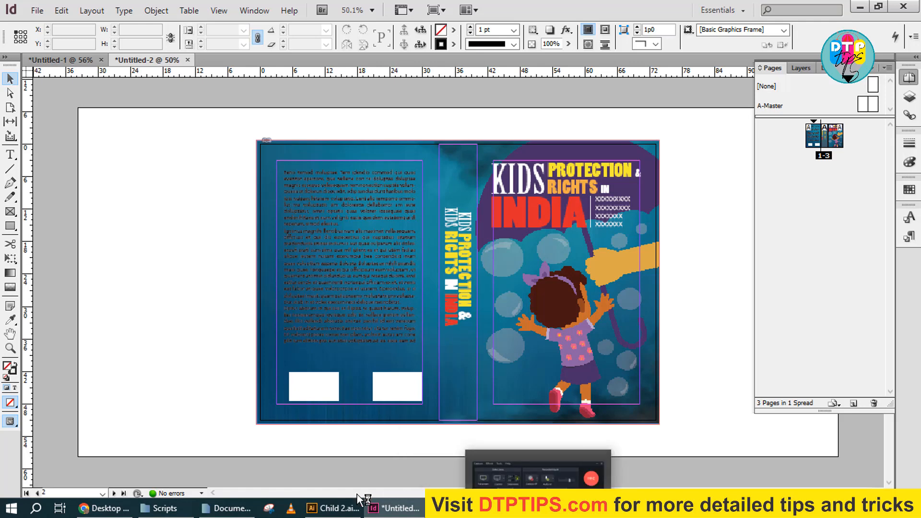
pyautogui.click(332, 508)
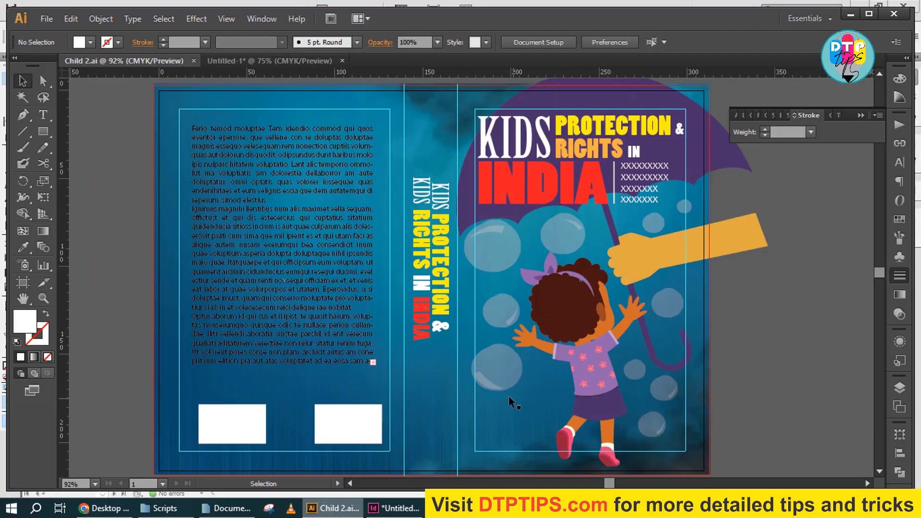